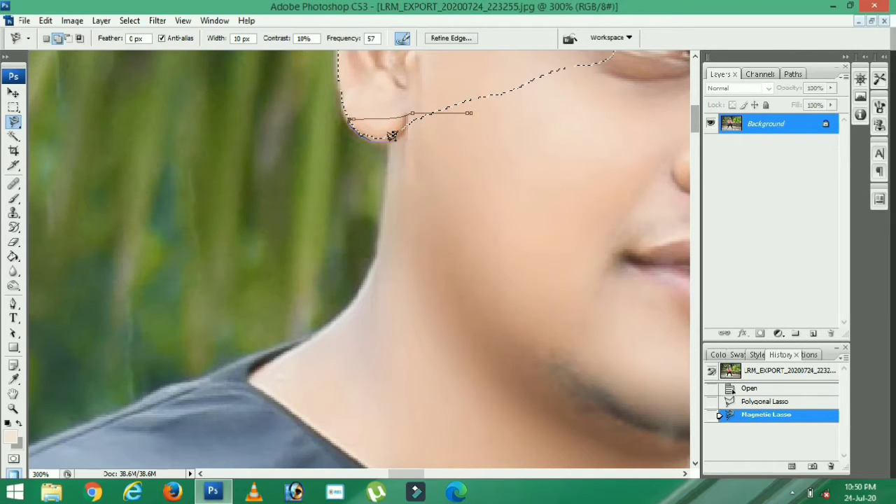
Close the Magnetic Lasso outline across the collar and cheek to add the neck to the selection
double_click(595, 347)
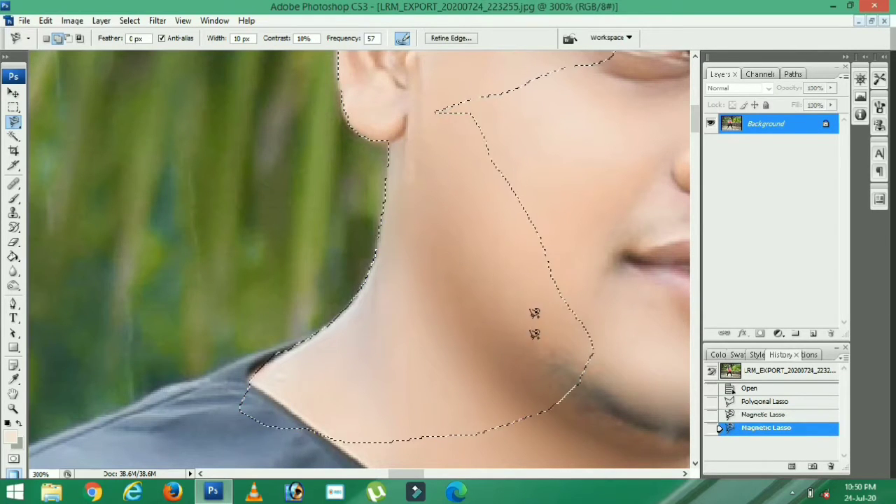
Switch to the Polygonal Lasso and trace the shirt's shoulder edge from the neck toward the sleeve on the photo's left side
drag(410, 474, 400, 474)
scroll(502, 344, down, 5)
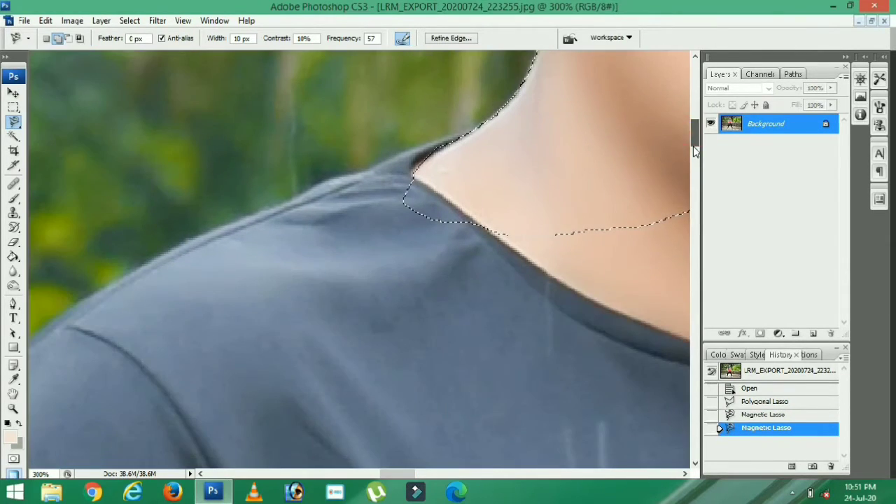
drag(14, 122, 46, 125)
click(481, 126)
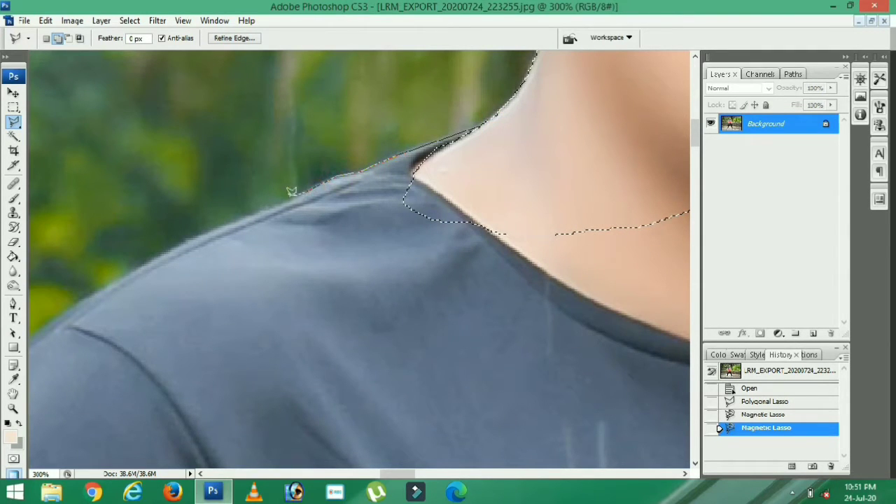
click(152, 257)
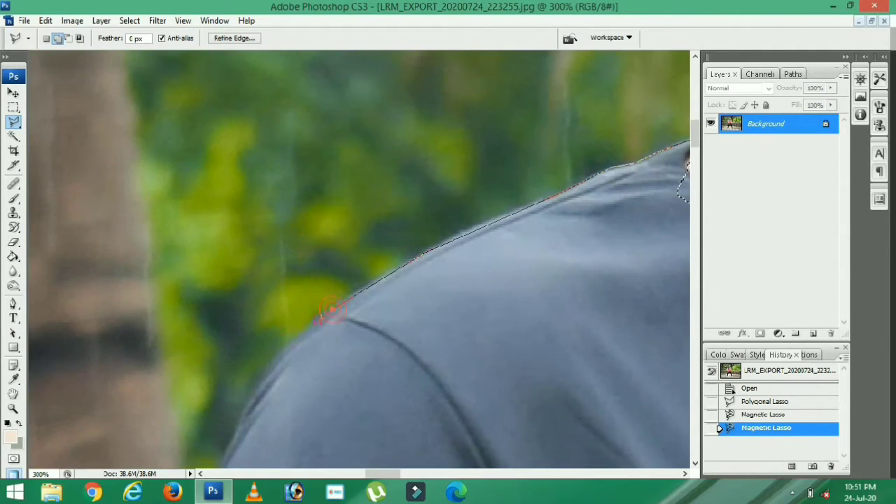
click(248, 407)
Continue the polygonal outline down the sleeve's outer edge to the cuff
scroll(234, 425, down, 6)
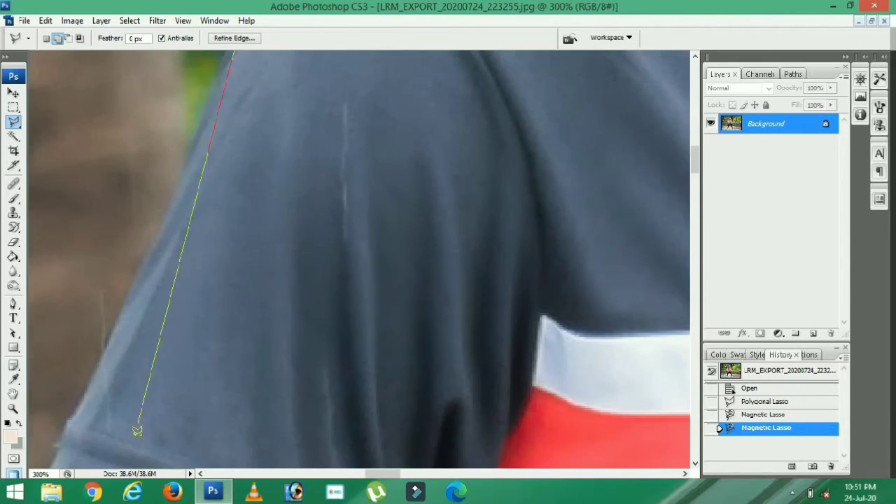
scroll(190, 126, up, 1)
click(155, 302)
scroll(155, 302, down, 4)
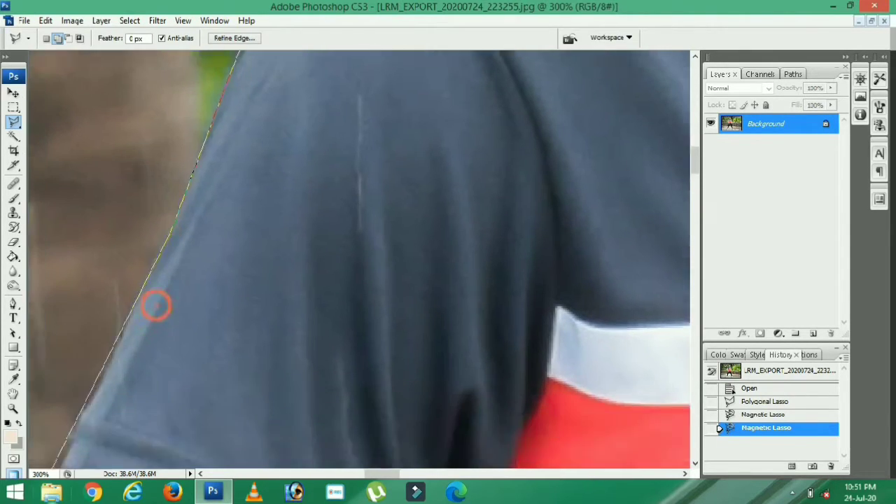
click(170, 214)
click(145, 269)
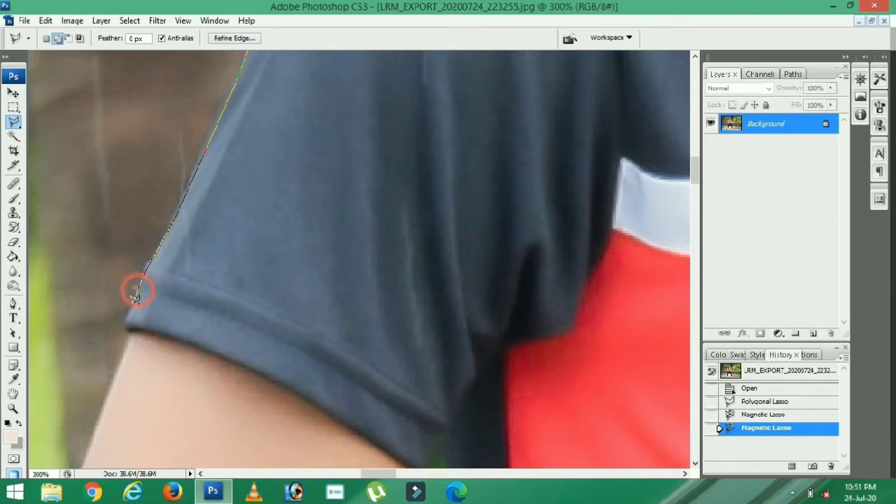
Trace around the cuff corner and down the outer edge of the upper arm to the elbow
mouse_move(29, 458)
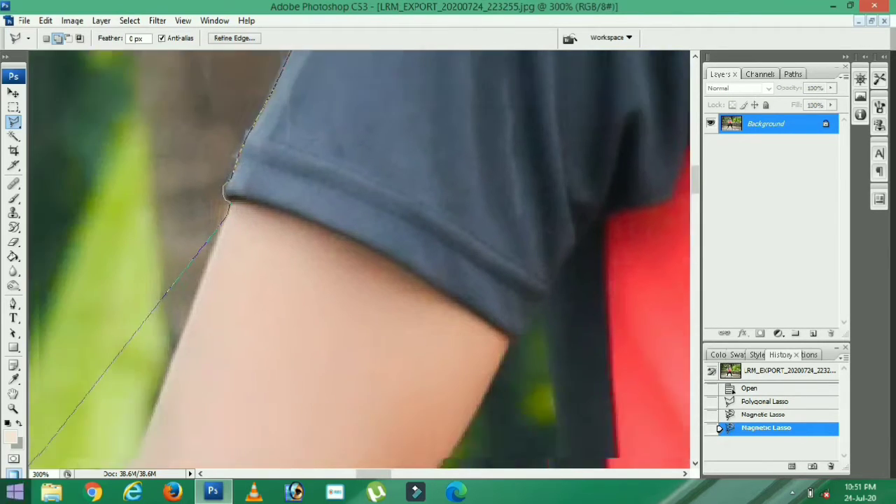
click(260, 289)
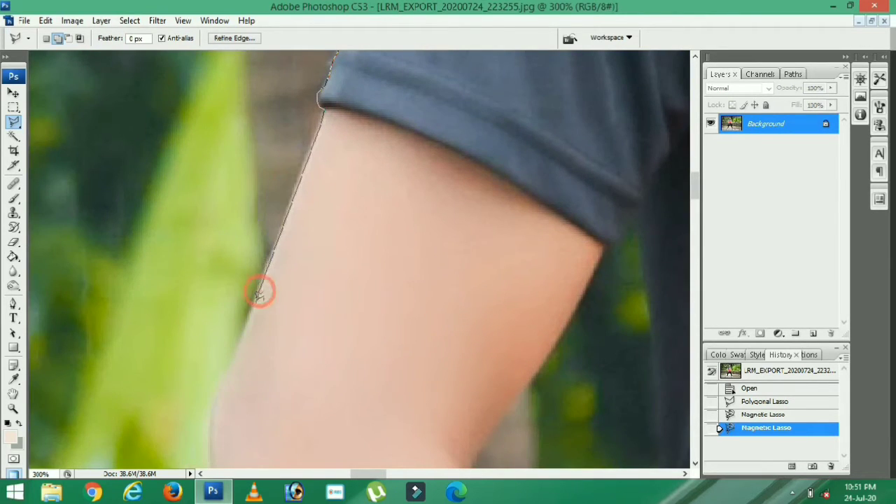
click(210, 410)
scroll(224, 322, down, 4)
scroll(231, 252, down, 2)
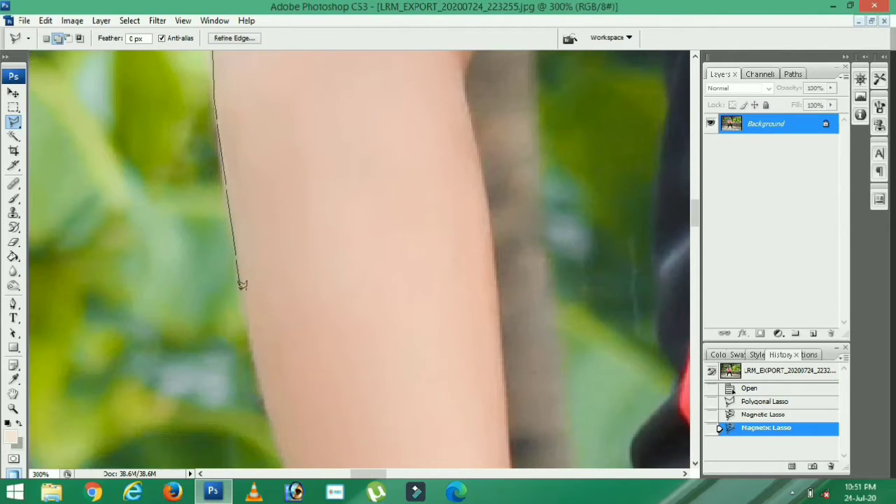
Extend the outline along the outer edge of the forearm down to the wrist
click(243, 284)
click(254, 366)
click(306, 279)
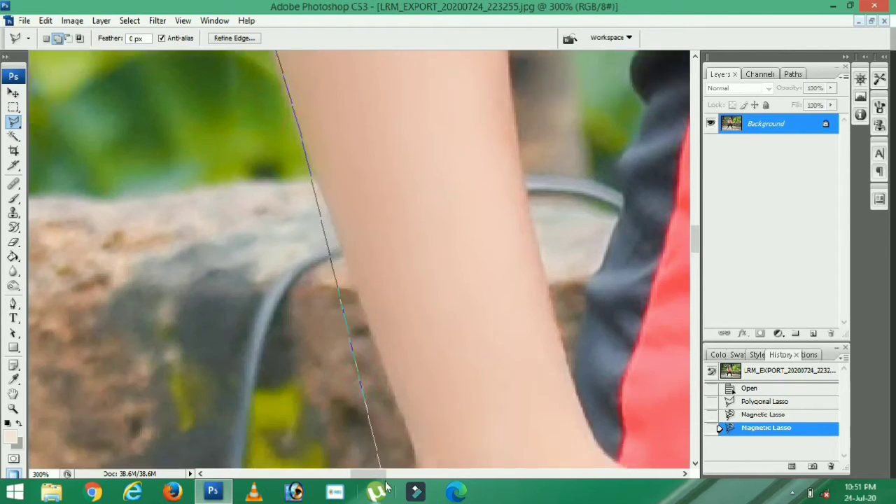
click(361, 227)
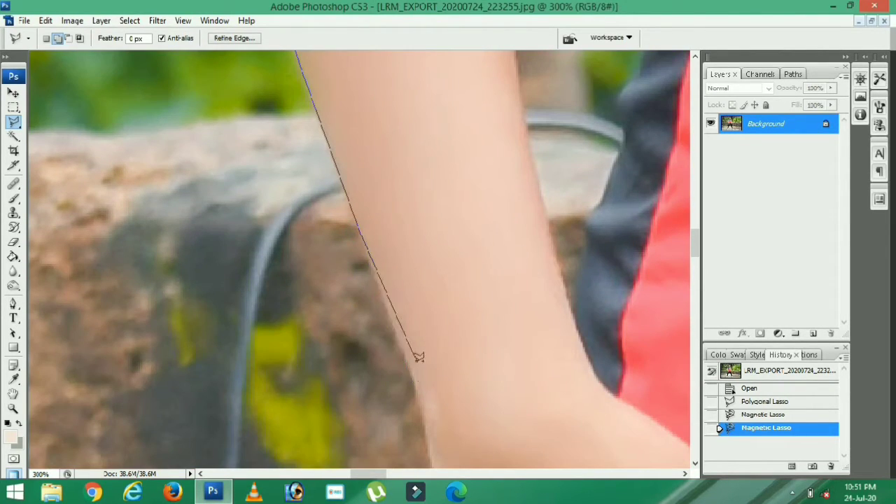
scroll(416, 384, down, 3)
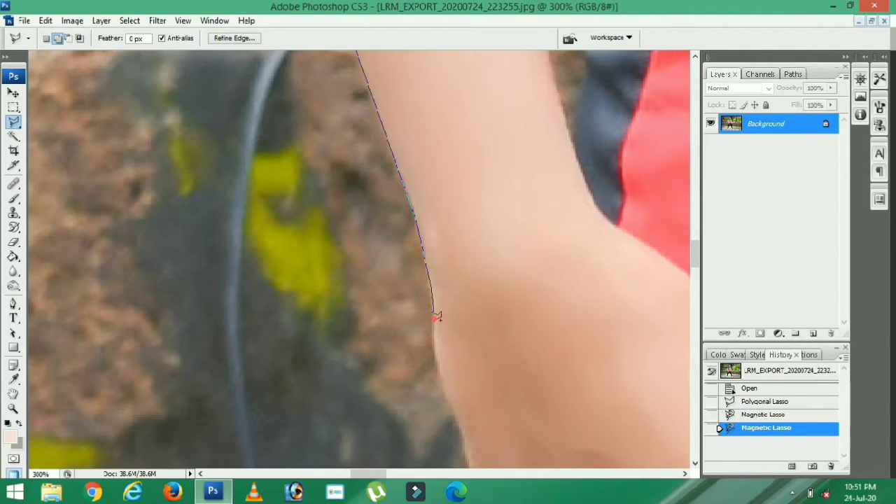
Carry the outline across the wrist and up the inner edge of the forearm and upper arm to the sleeve's underside
click(614, 224)
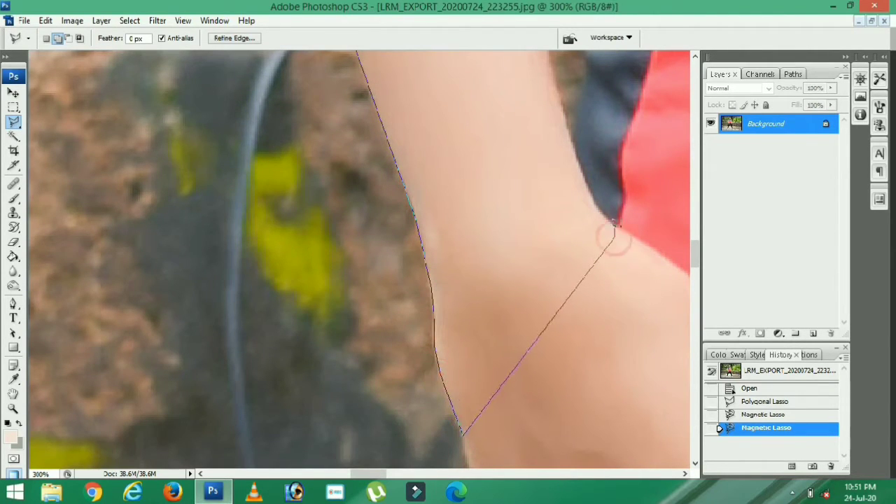
scroll(560, 105, up, 3)
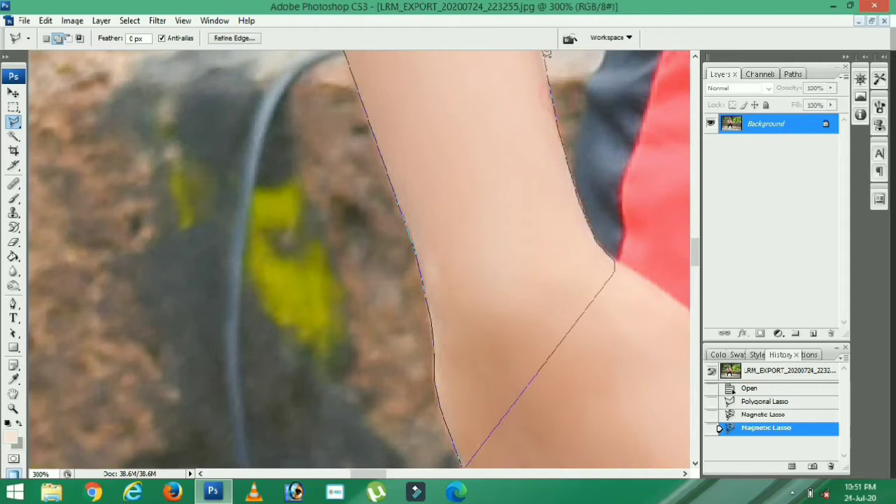
scroll(527, 77, up, 2)
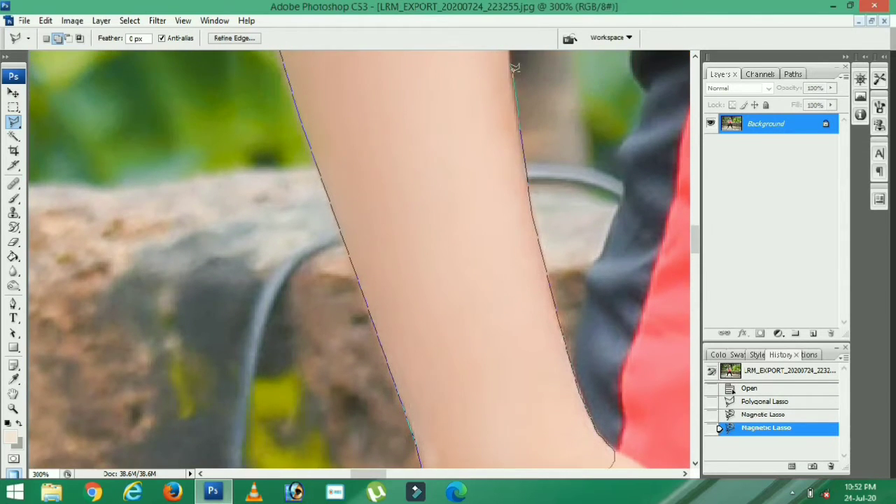
click(508, 83)
scroll(504, 89, up, 4)
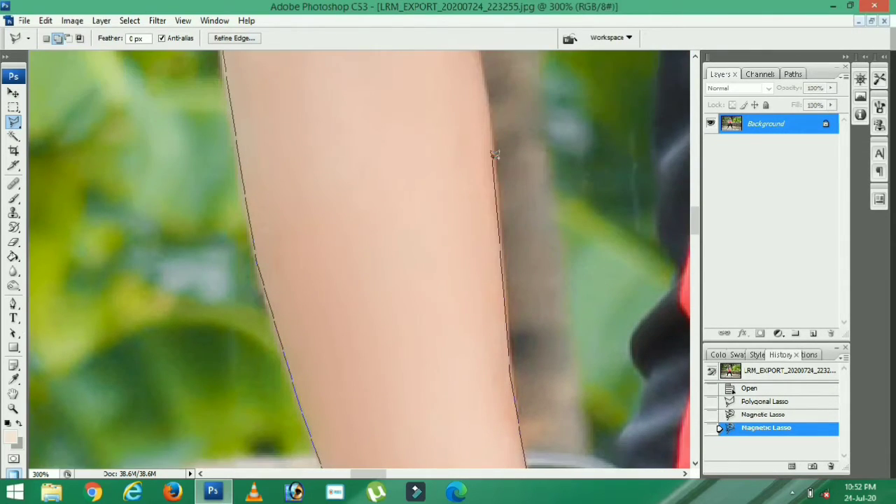
scroll(493, 107, up, 3)
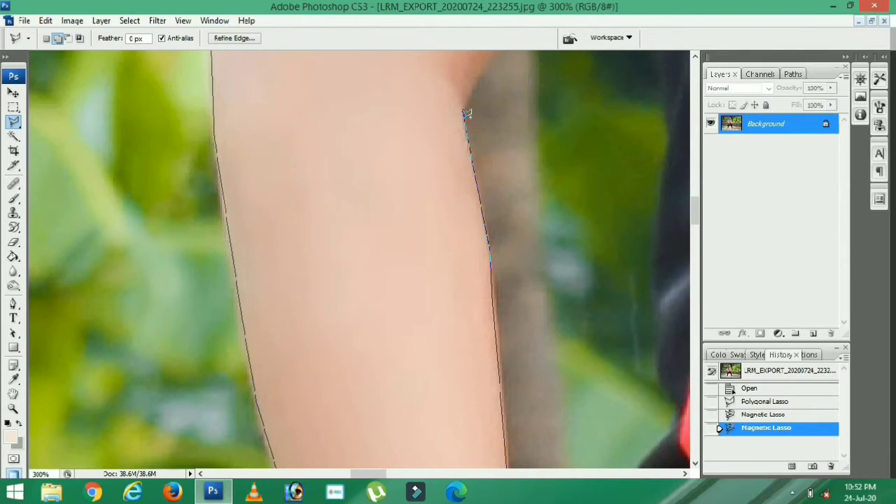
scroll(466, 113, up, 5)
click(543, 280)
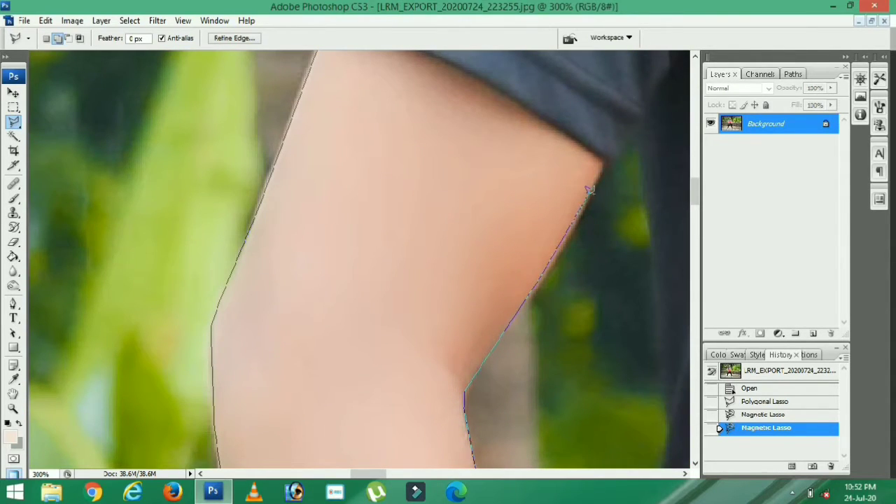
click(613, 160)
Trace the shirt's dark side panel from below the sleeve down to the wrist, leaving out the background gap
scroll(646, 226, down, 5)
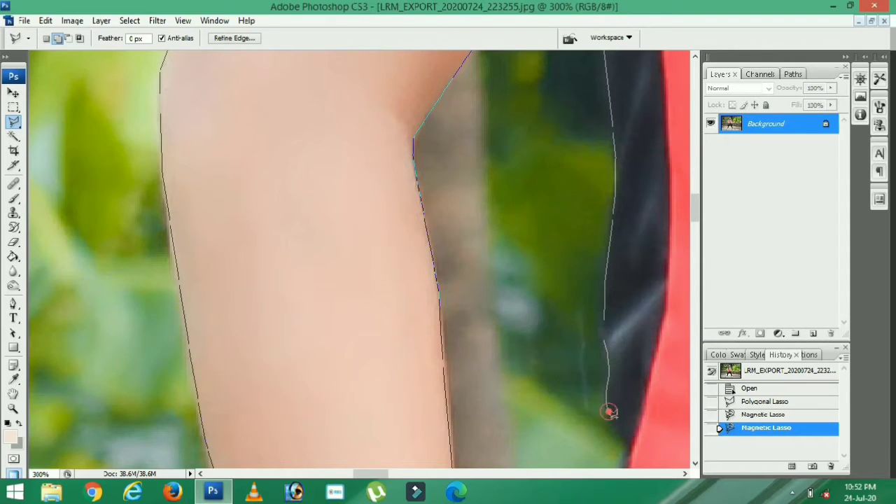
scroll(613, 420, down, 2)
scroll(616, 399, down, 3)
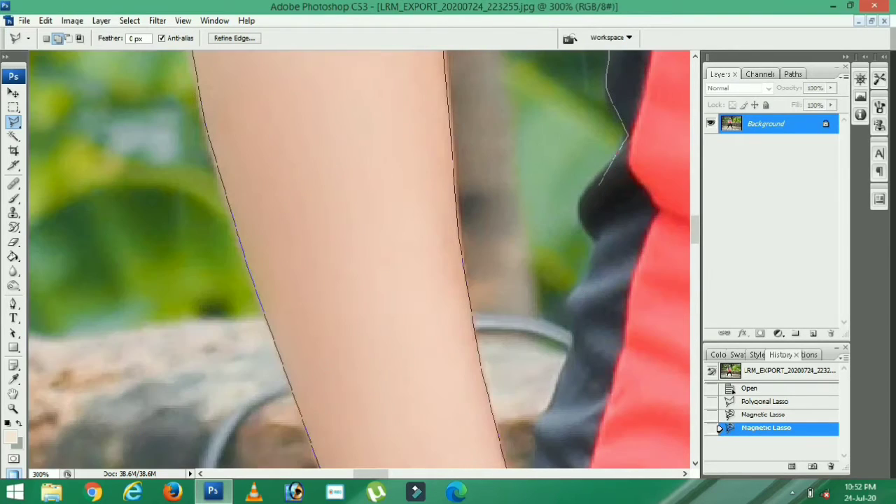
click(588, 234)
click(594, 245)
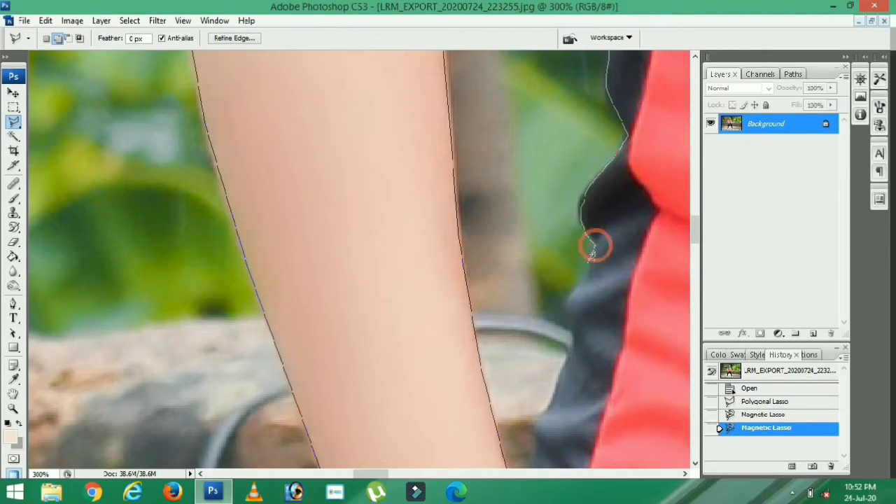
click(585, 272)
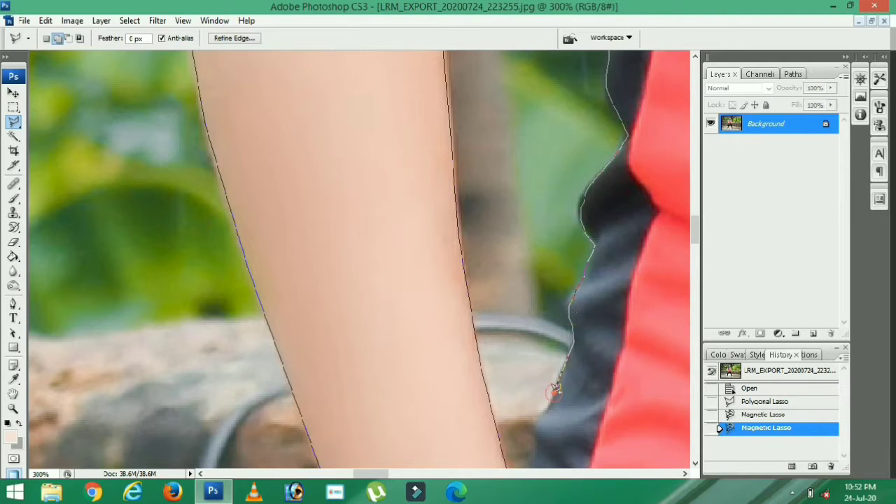
click(536, 428)
scroll(536, 427, down, 4)
click(516, 261)
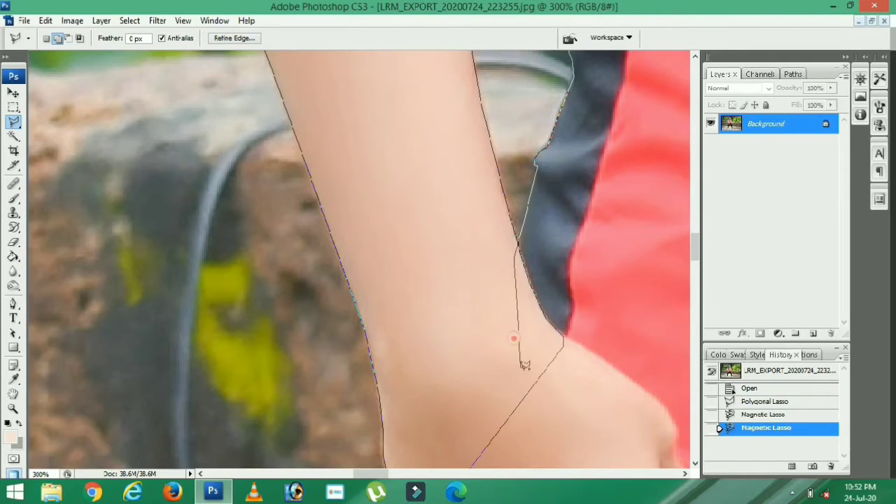
Run the outline up through the middle of the shirt and close it near the chin to add the arm and shirt area
click(531, 378)
click(613, 373)
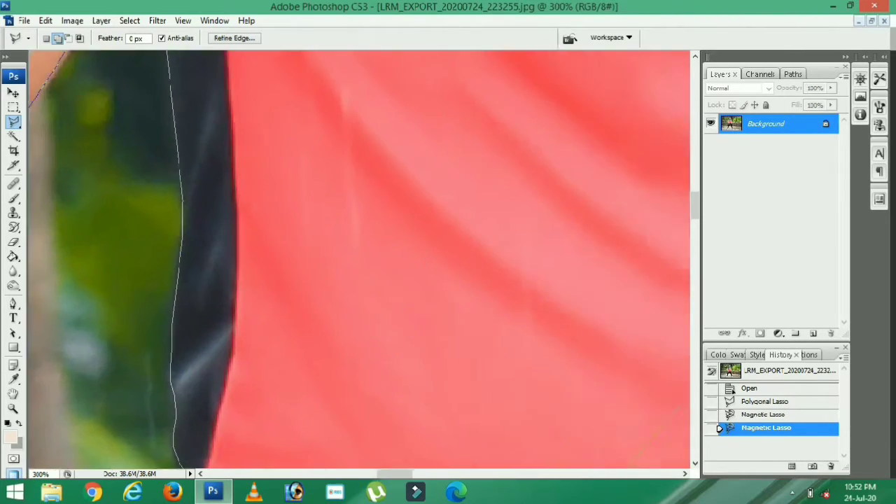
key(ctrl+minus)
key(ctrl+minus)
key(ctrl+minus)
key(ctrl+minus)
key(ctrl+minus)
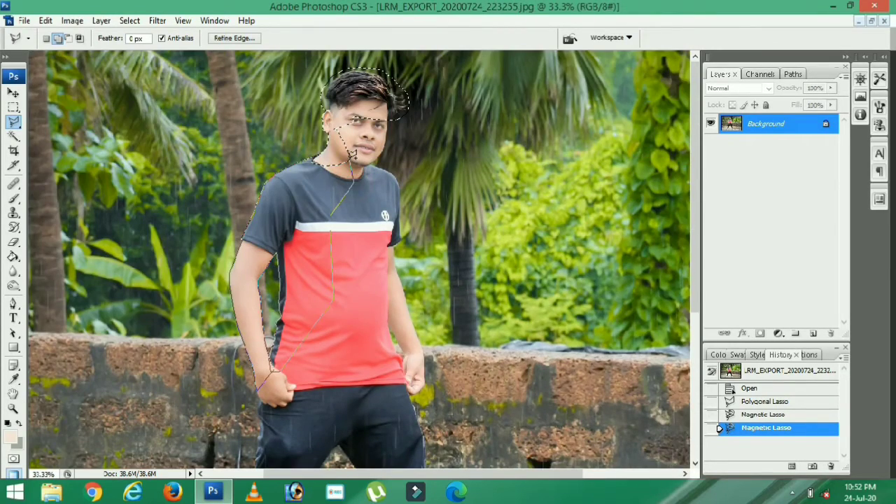
double_click(352, 156)
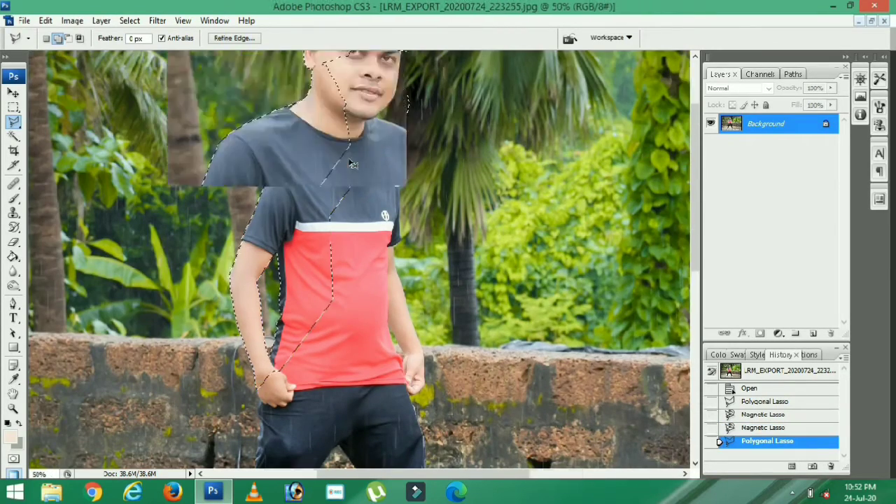
Start another polygonal outline inside the shirt, run it up to the chin and along the shoulder on the photo's right side
key(ctrl+plus)
key(ctrl+plus)
key(ctrl+plus)
key(ctrl+plus)
click(350, 157)
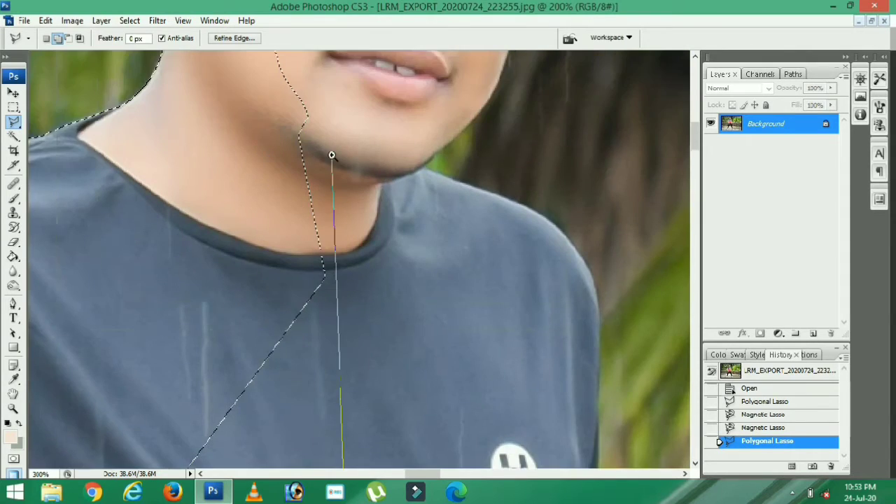
scroll(332, 154, up, 1)
click(362, 168)
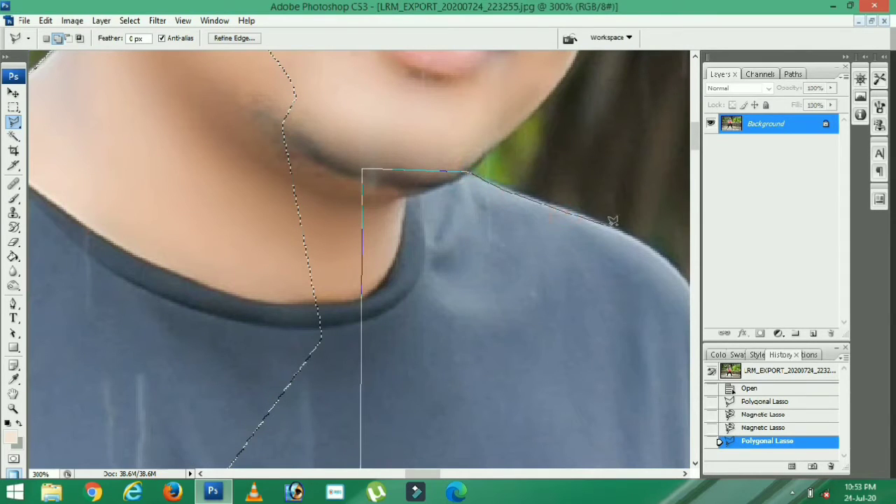
drag(645, 241, 389, 240)
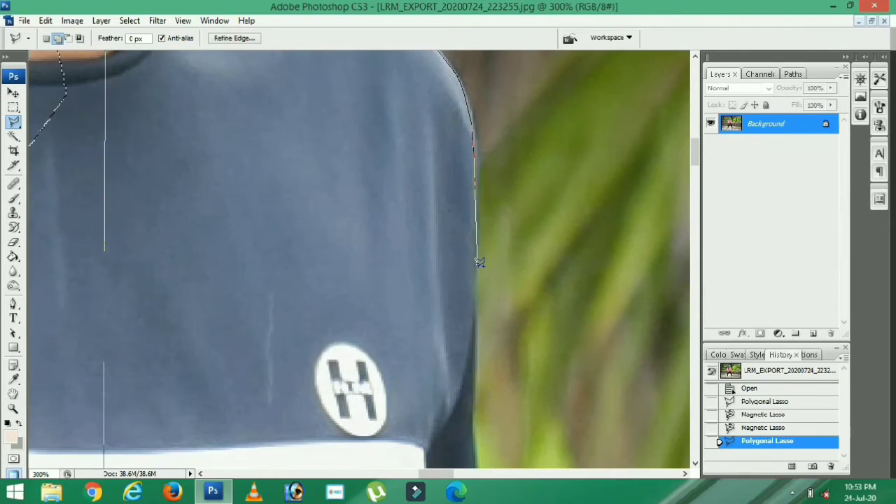
Trace the outer edge of this sleeve down to the cuff and along its hem to the arm
click(473, 278)
click(471, 394)
click(472, 429)
drag(472, 430, 471, 272)
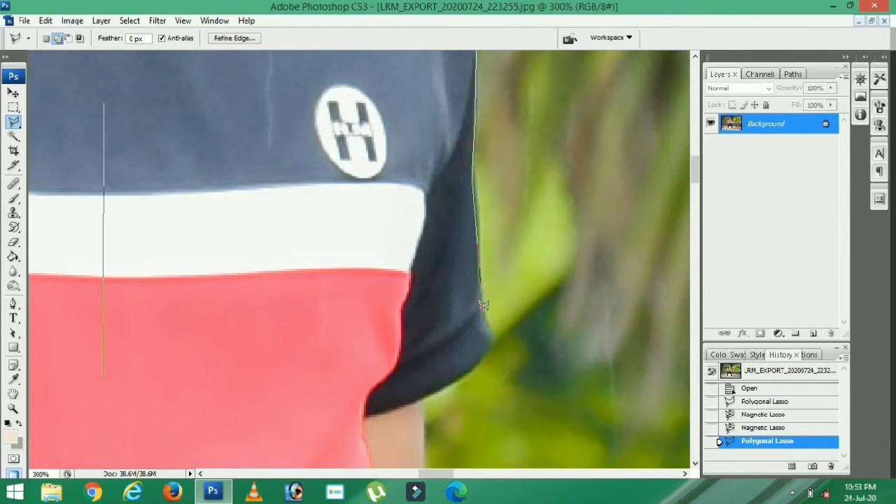
click(418, 396)
Trace the outer edge of the bare arm from the sleeve hem down to the wrist on the photo's right side
scroll(440, 271, down, 3)
click(443, 348)
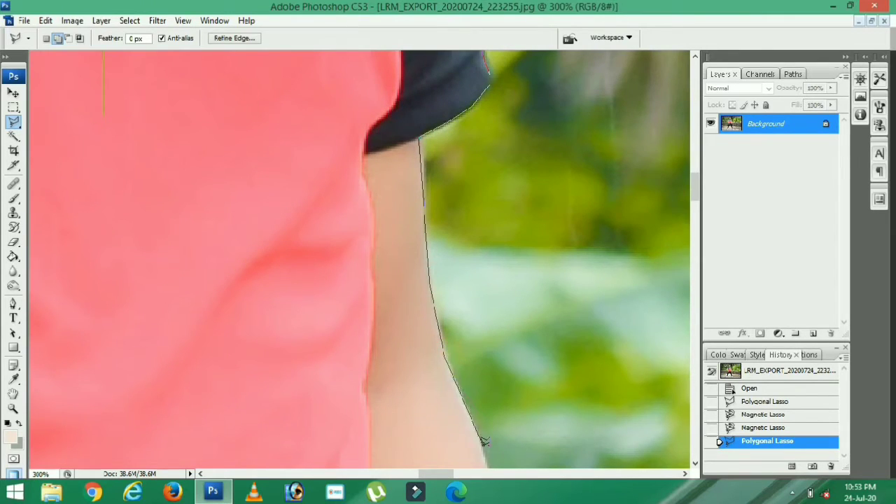
scroll(480, 434, down, 1)
click(478, 416)
scroll(480, 417, down, 3)
click(516, 301)
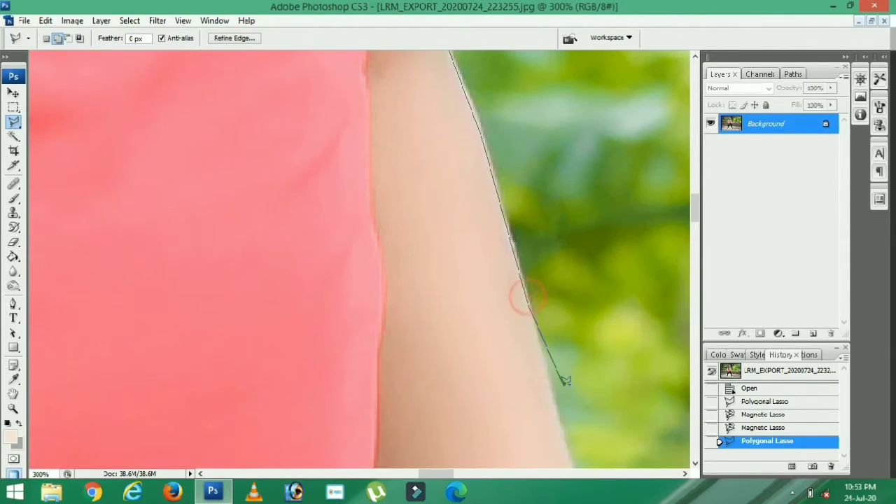
click(560, 424)
scroll(560, 424, down, 3)
click(585, 216)
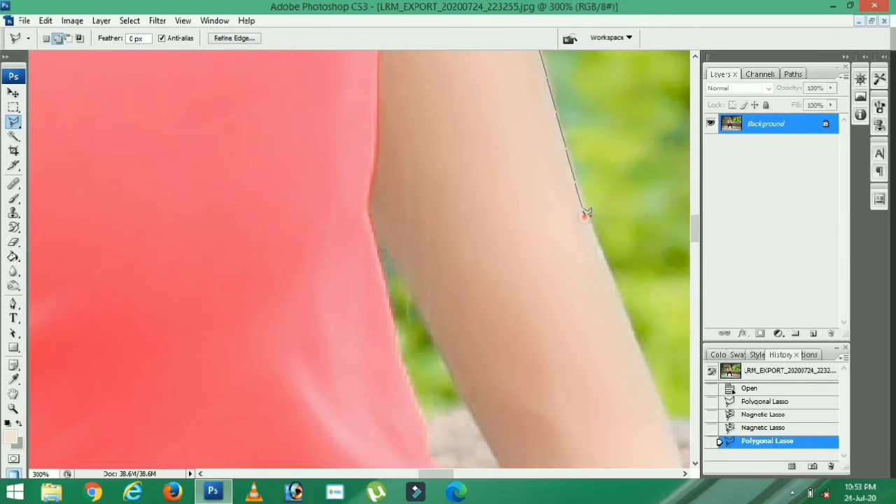
click(659, 389)
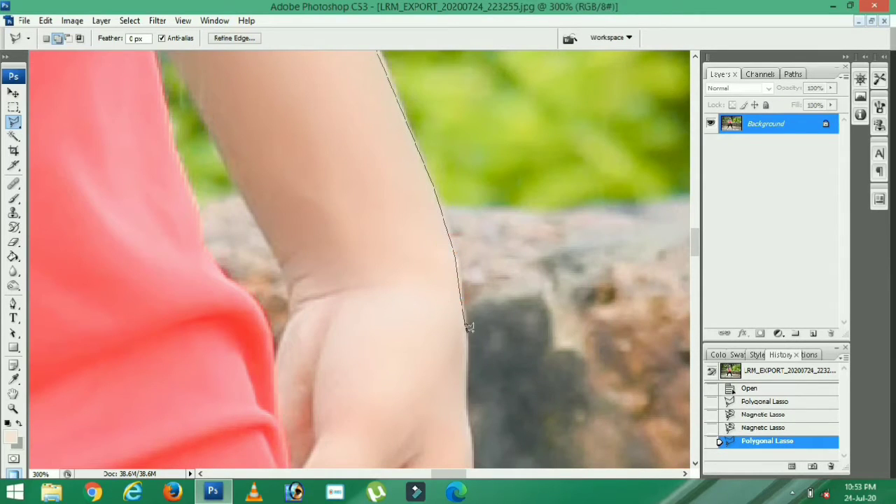
Continue the outline around the outside of the hand and fingers, cutting back through the trousers and shirt toward the inner wrist
click(472, 405)
scroll(472, 404, down, 3)
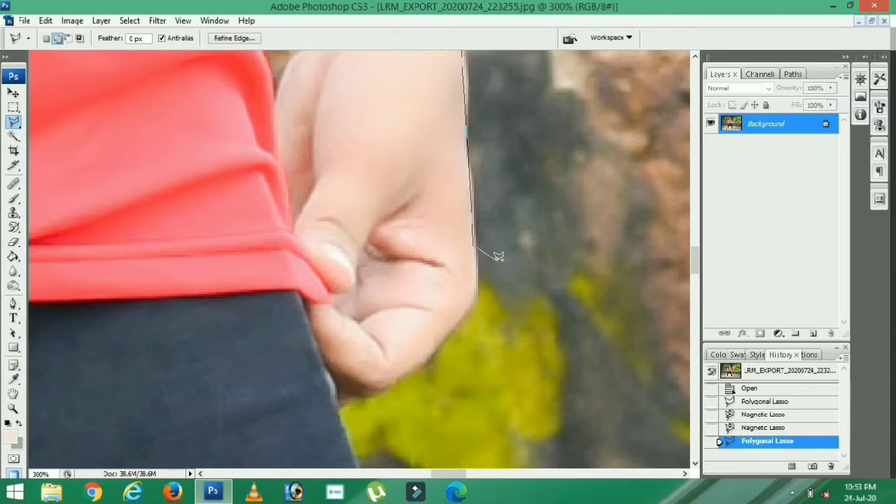
click(474, 295)
click(309, 409)
click(236, 283)
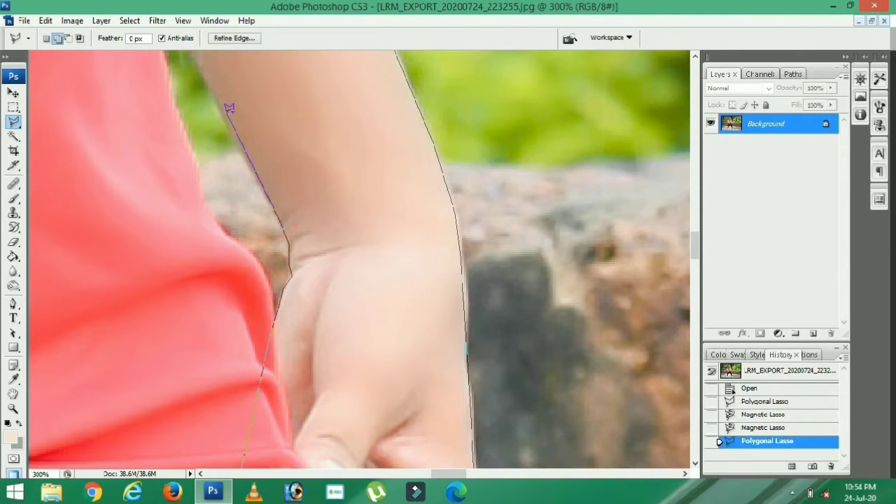
Run the outline up the forearm's inner edge to the shirt and close it inside the chest to add the arm
scroll(222, 106, up, 3)
click(146, 120)
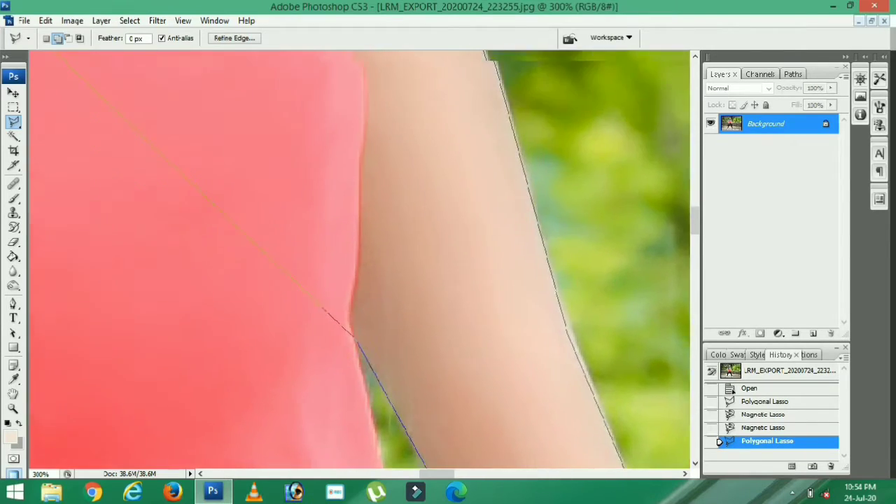
key(ctrl+minus)
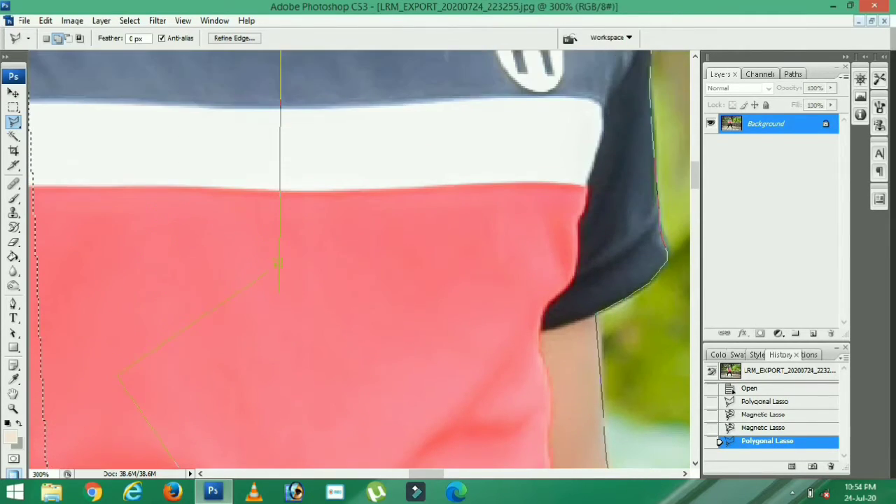
double_click(275, 266)
key(ctrl+minus)
key(ctrl+minus)
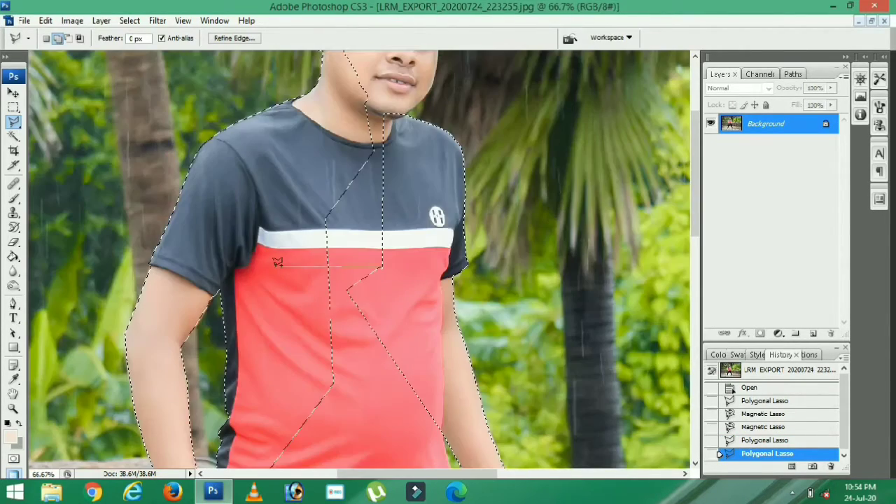
Use the Magnetic Lasso to add the face and neck, following the cheek and jaw and closing the outline inside the shirt
scroll(384, 285, up, 3)
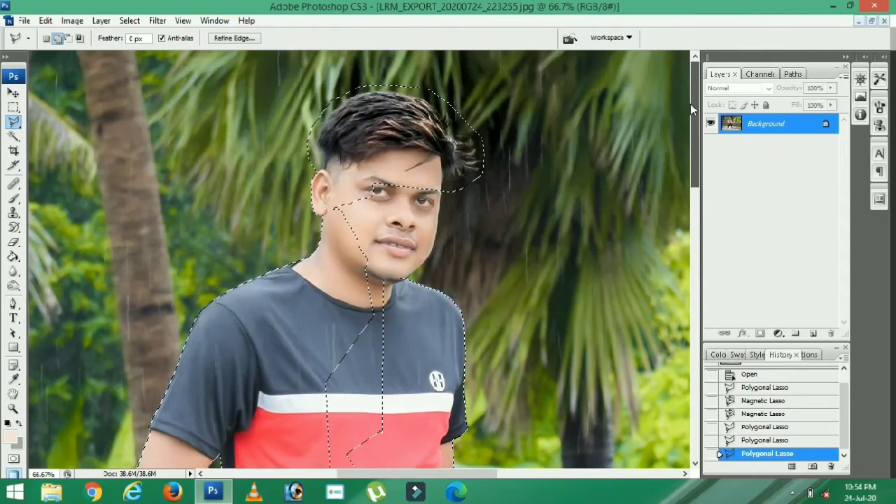
key(ctrl+plus)
key(ctrl+plus)
click(13, 121)
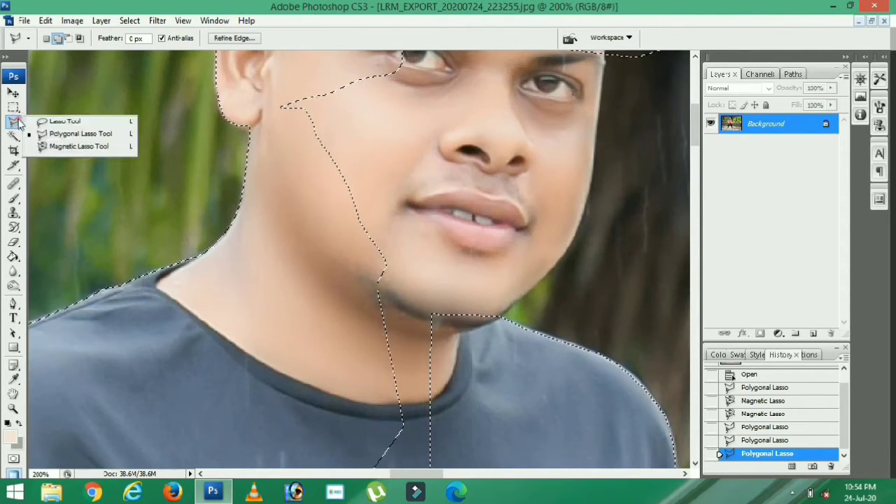
drag(13, 121, 70, 146)
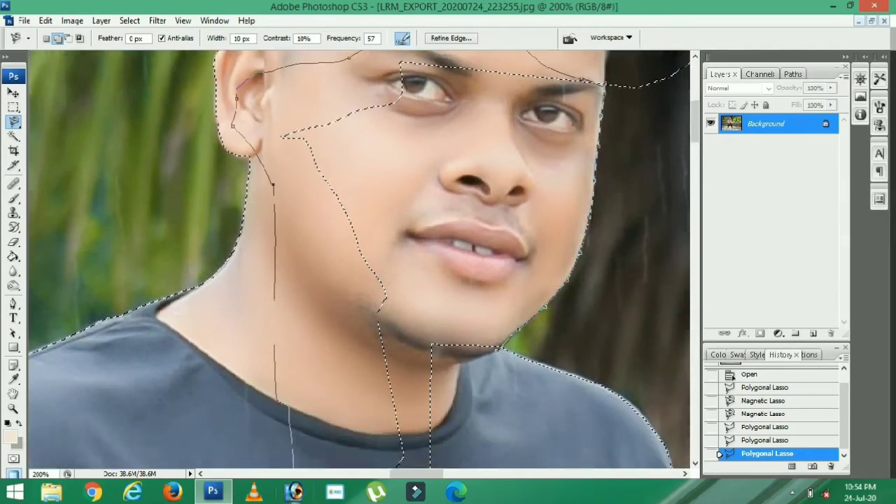
double_click(396, 371)
key(ctrl+minus)
key(ctrl+minus)
key(ctrl+minus)
key(ctrl+minus)
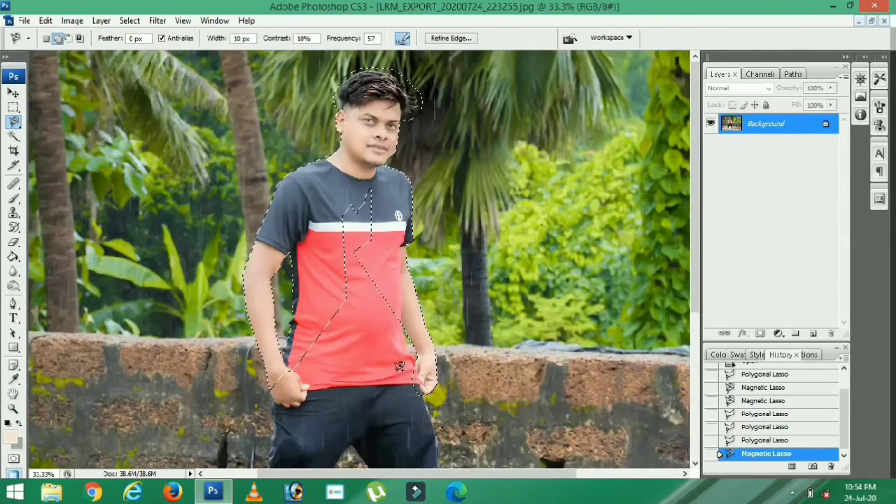
Start a Polygonal Lasso outline in the lower shirt, cross the fist on the photo's left side and follow its outer edge
drag(694, 241, 712, 350)
key(ctrl+plus)
key(ctrl+plus)
key(ctrl+plus)
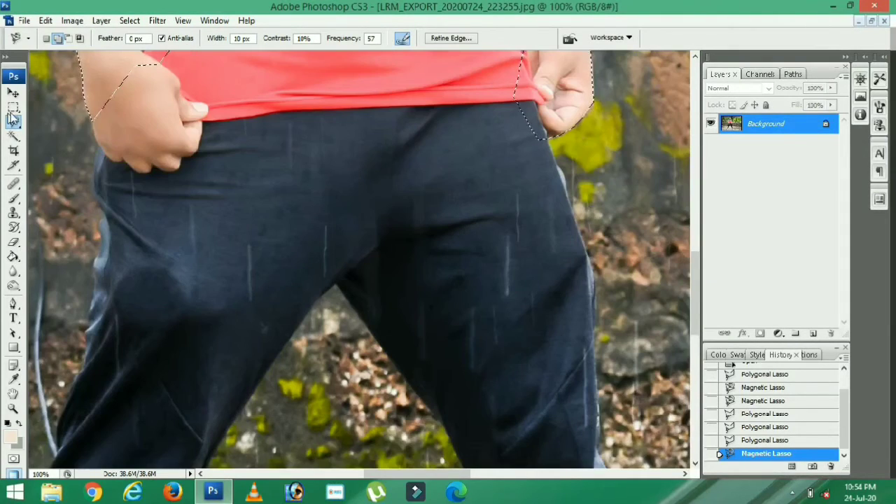
drag(13, 121, 56, 135)
drag(274, 81, 553, 149)
key(ctrl+plus)
key(ctrl+plus)
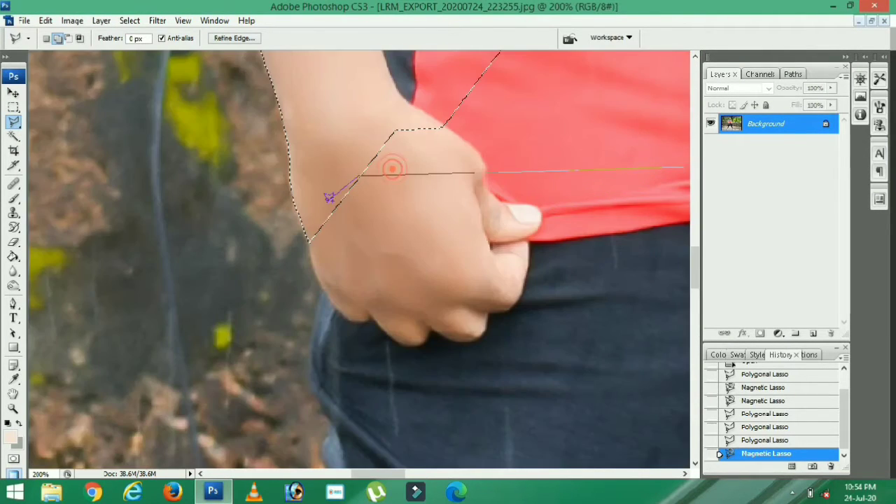
click(309, 300)
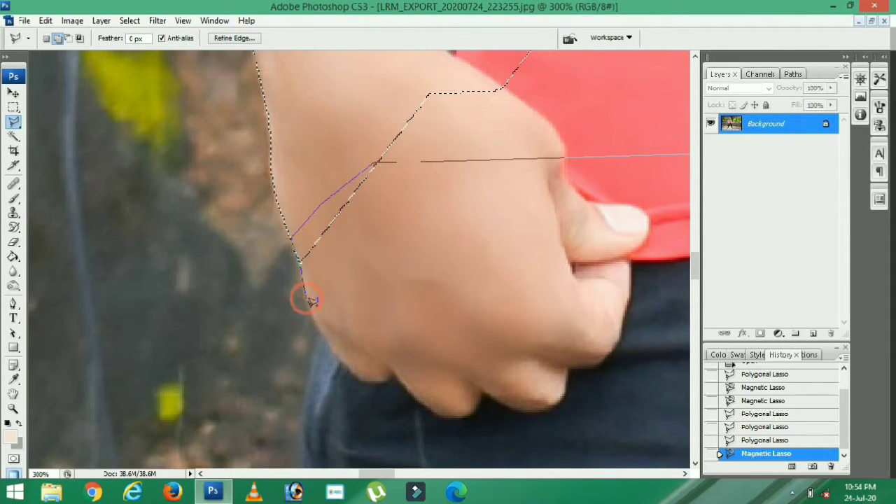
Trace the trousers' outer edge from below the fist down along the hip folds
scroll(318, 330, down, 3)
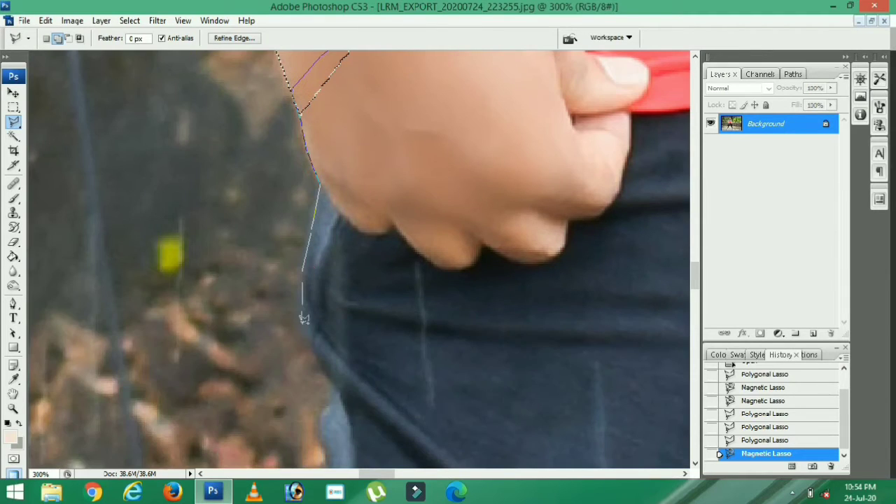
click(314, 356)
scroll(321, 433, down, 5)
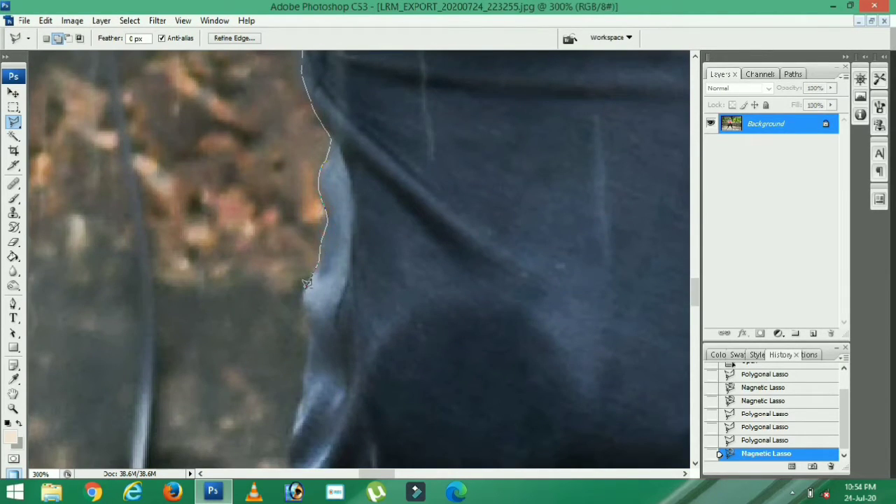
click(308, 316)
scroll(280, 440, down, 3)
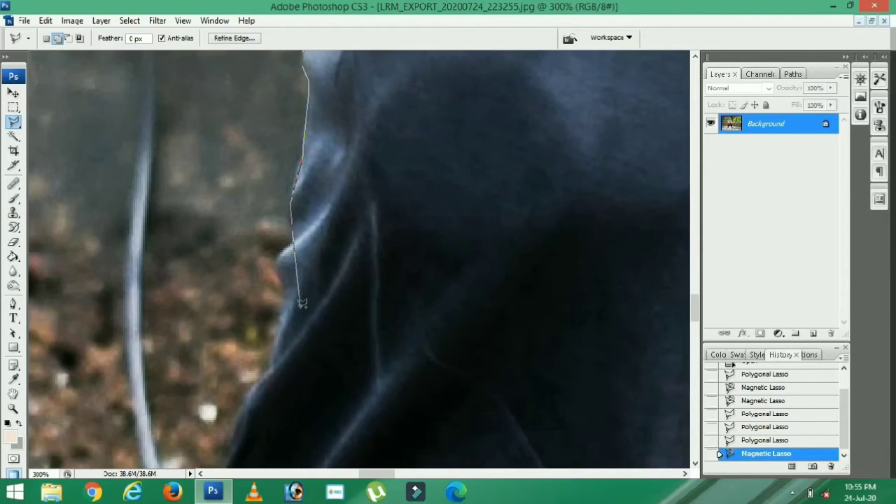
Follow the outer thigh edge down to where the light cord behind meets the trouser leg
click(266, 376)
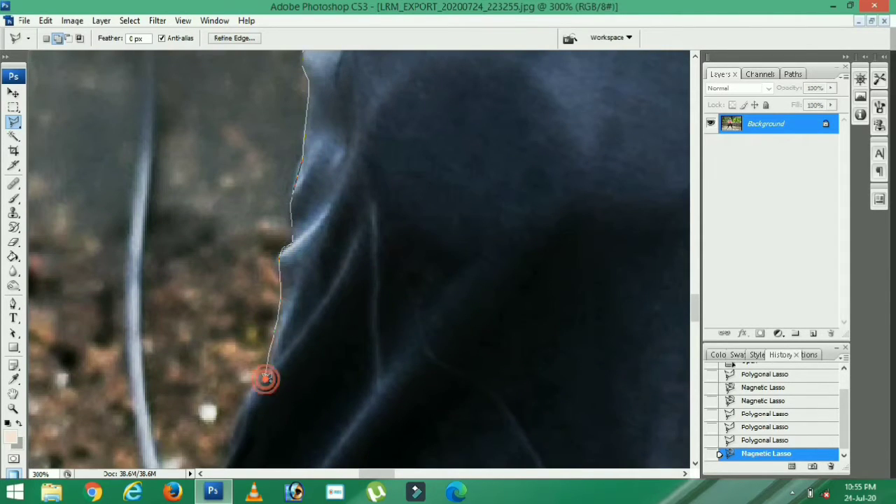
scroll(266, 376, down, 4)
click(250, 170)
click(233, 215)
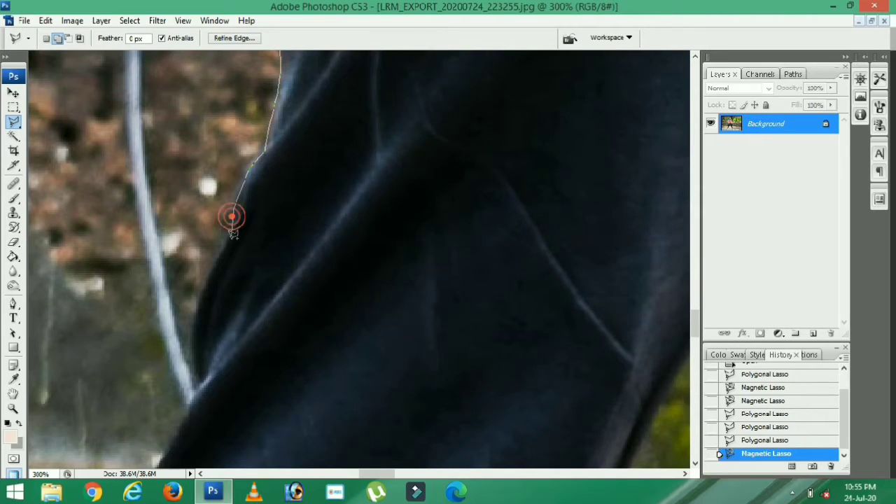
click(231, 240)
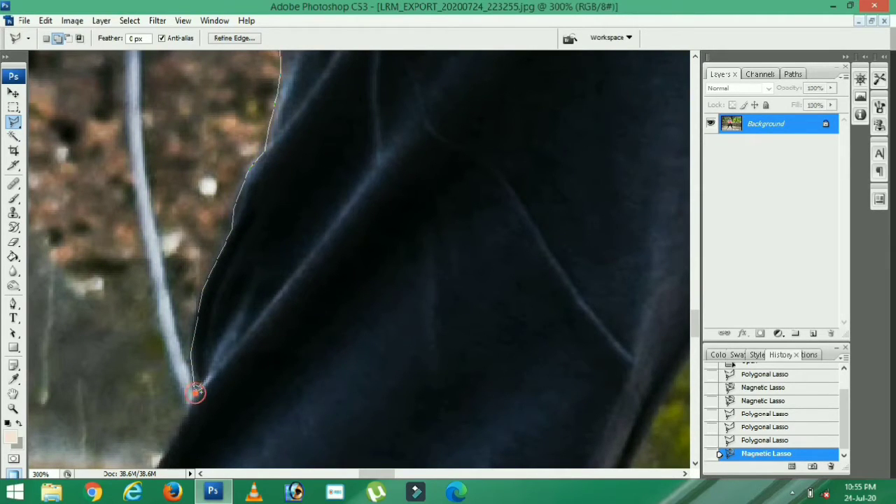
Trace the outer trouser edge from the cord down past the knee and along the striped lower leg
scroll(195, 392, down, 4)
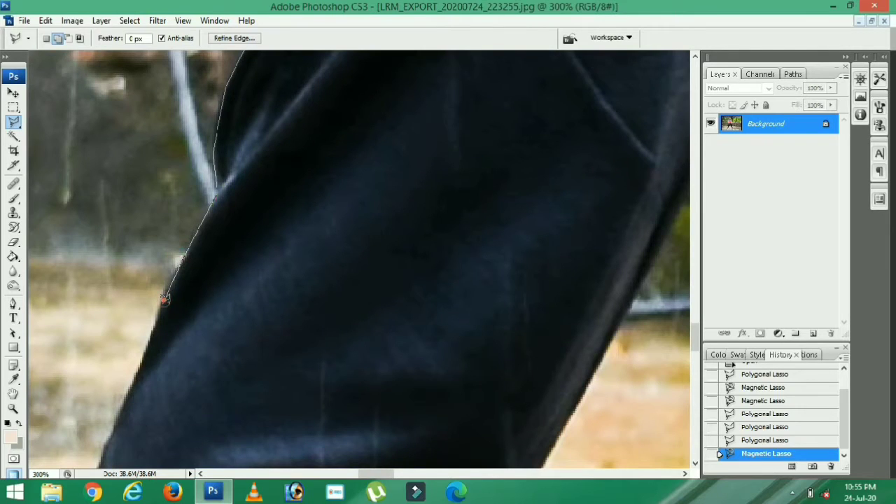
scroll(164, 299, down, 6)
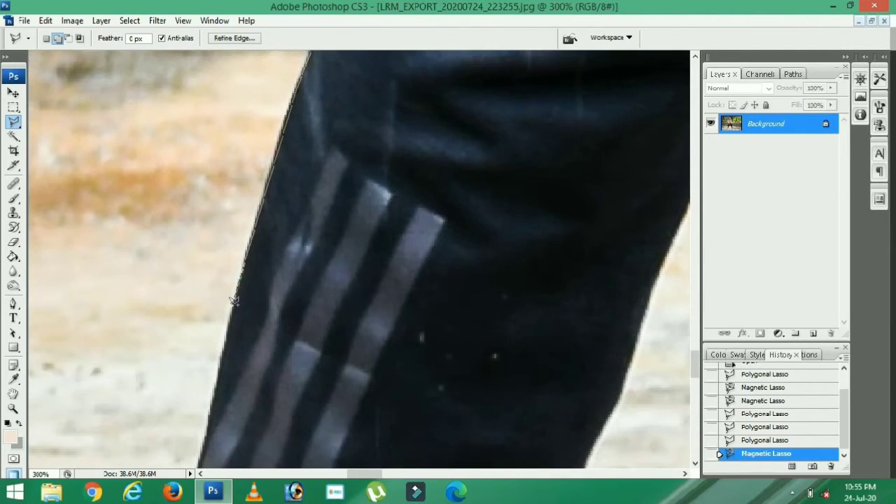
scroll(233, 301, down, 5)
click(174, 350)
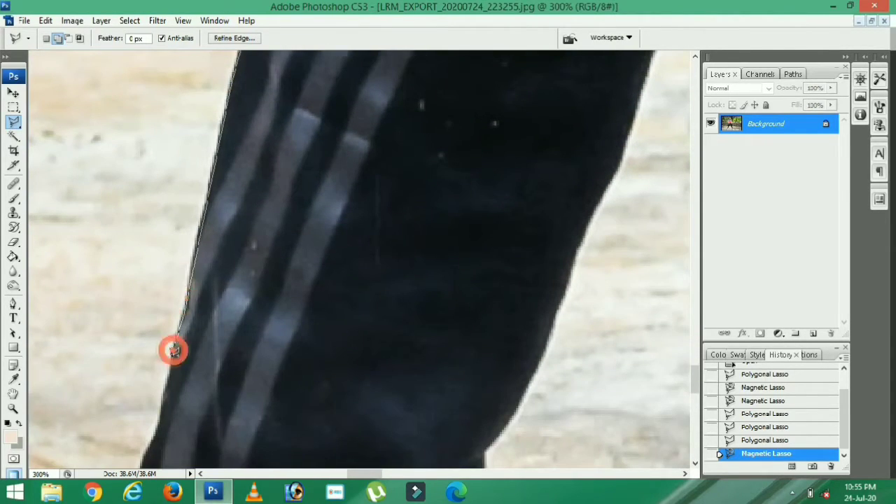
click(165, 406)
Trace the outer edge of the bunched fabric at the bottom of the striped leg down to the ankle cuff
scroll(165, 406, down, 8)
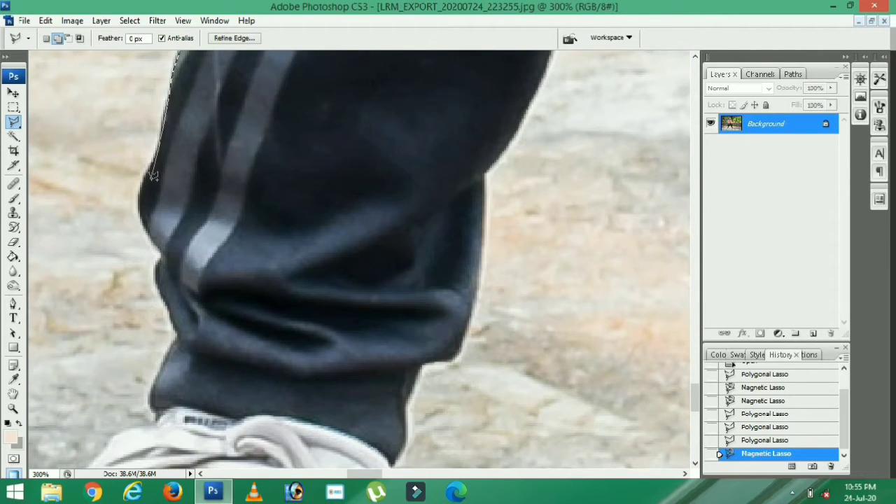
click(156, 153)
click(142, 182)
click(138, 217)
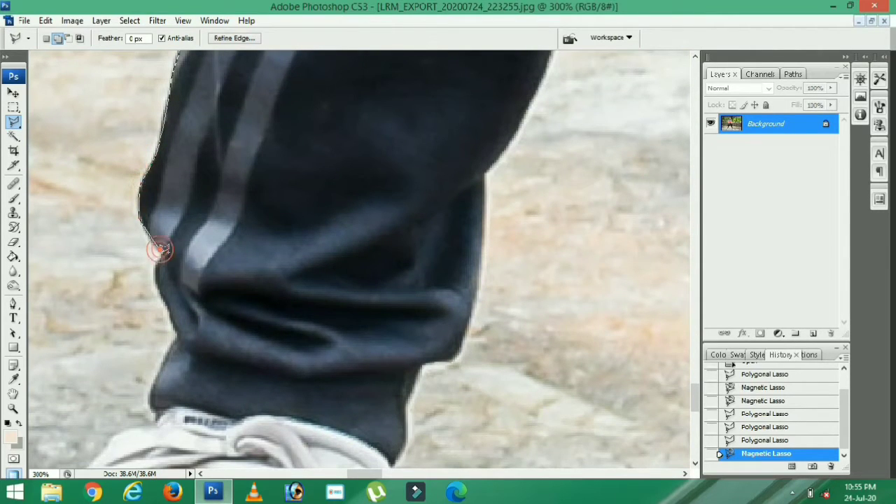
click(153, 274)
click(178, 331)
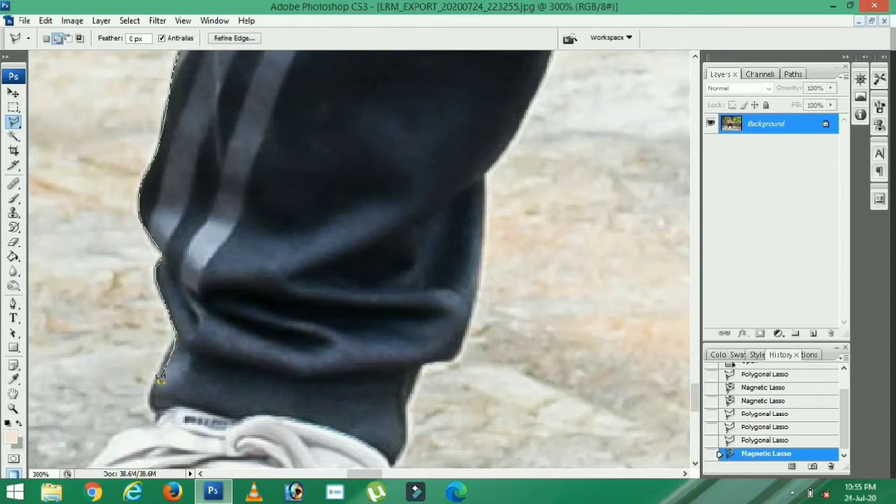
Carry the outline across the top of the shoe, up the cuff's inner edge, and close it to add the leg
scroll(403, 441, down, 3)
click(392, 375)
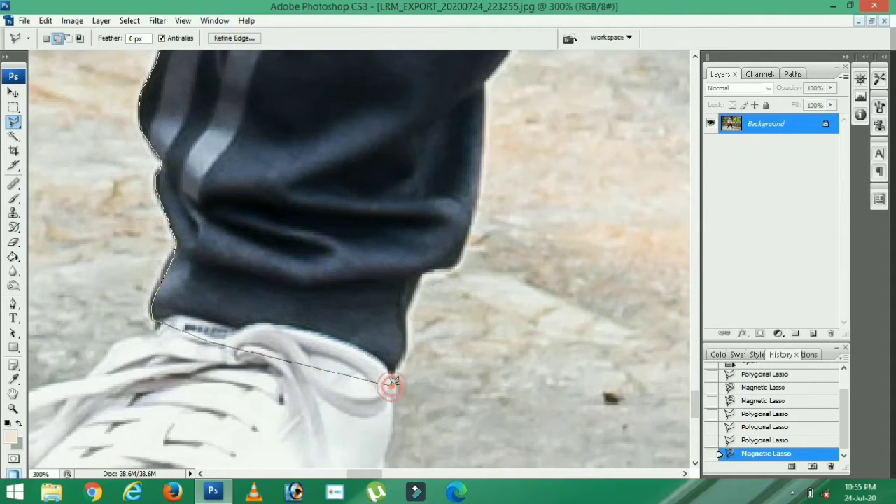
click(405, 315)
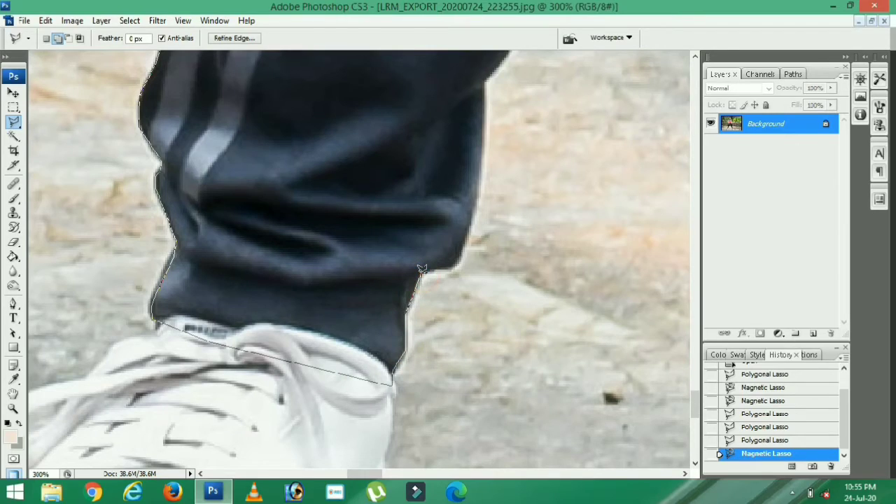
double_click(421, 269)
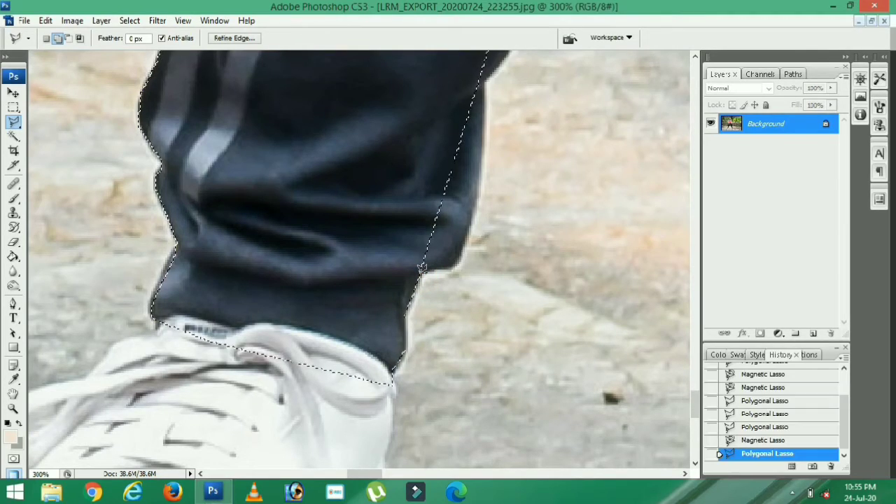
Start another polygonal outline inside the selected trouser leg and run it to the top of the gap between the legs
key(ctrl+minus)
key(ctrl+minus)
key(ctrl+minus)
key(ctrl+minus)
key(ctrl+minus)
key(ctrl+plus)
key(ctrl+plus)
key(ctrl+plus)
key(ctrl+plus)
key(ctrl+plus)
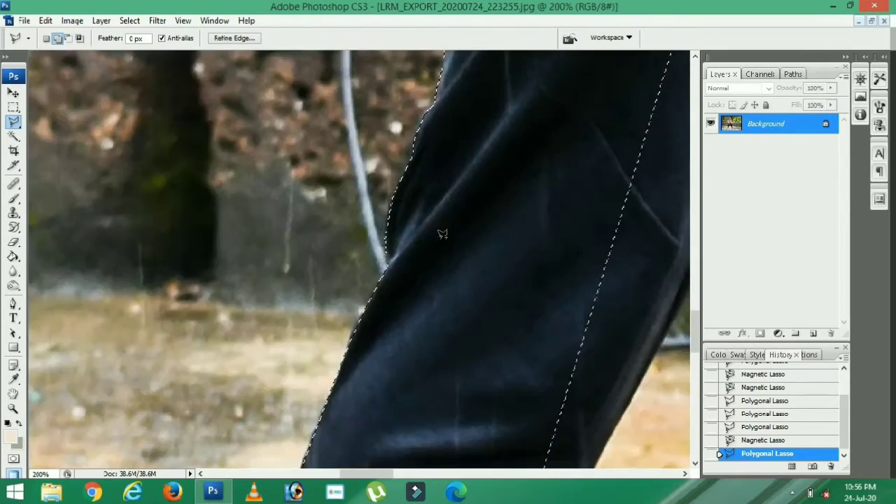
click(439, 240)
click(74, 160)
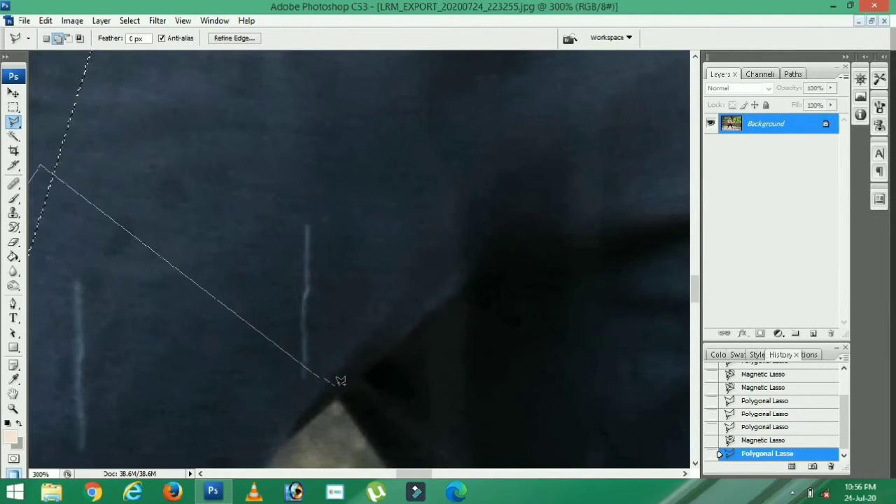
click(336, 392)
Trace the first leg's inner trouser edge from the top of the gap between the legs down past the knee
scroll(294, 294, down, 3)
click(284, 251)
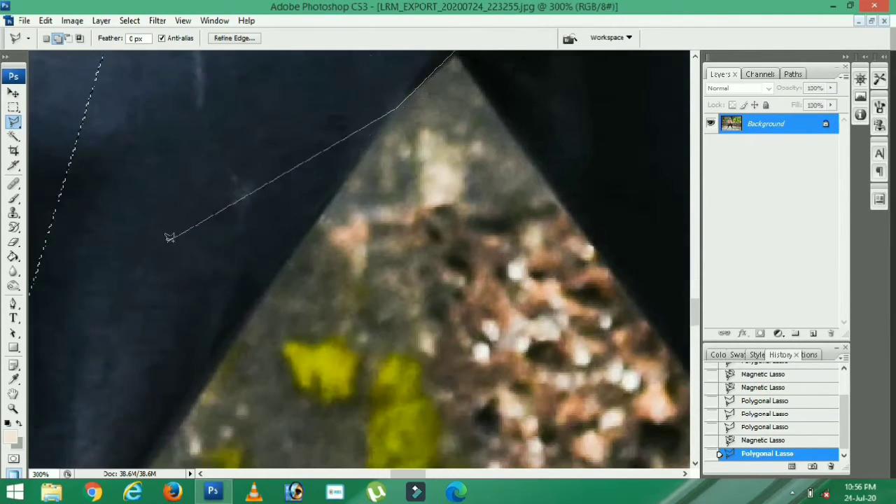
click(264, 292)
click(267, 331)
click(241, 352)
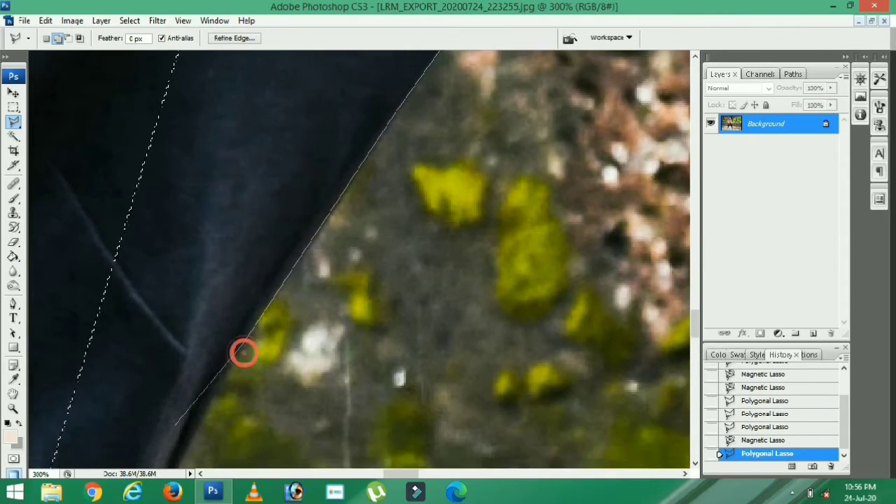
scroll(234, 315, down, 5)
scroll(231, 273, down, 5)
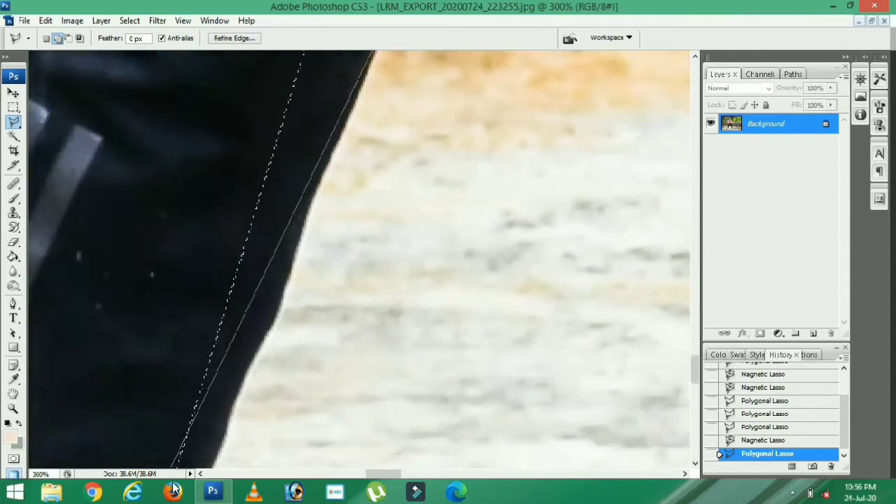
click(301, 320)
Continue the outline down the lower leg's inner edge and around the bunched fabric above the ankle cuff
scroll(300, 320, down, 5)
click(235, 246)
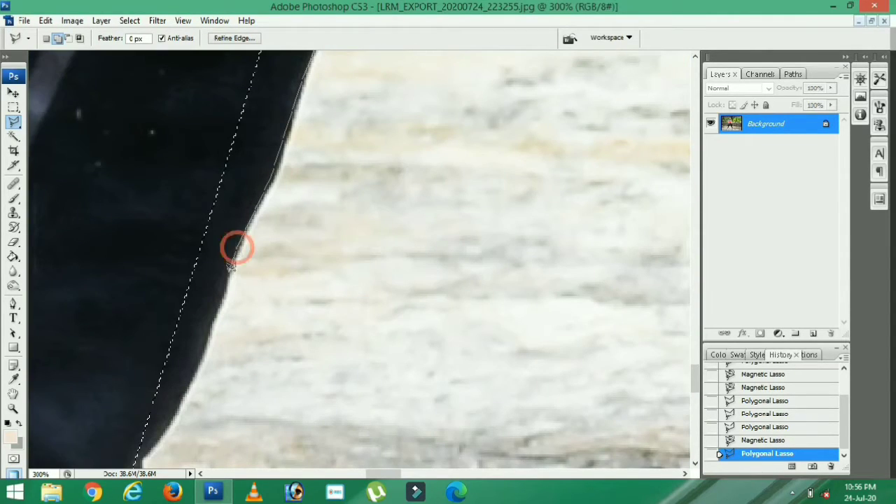
click(198, 346)
scroll(150, 275, down, 5)
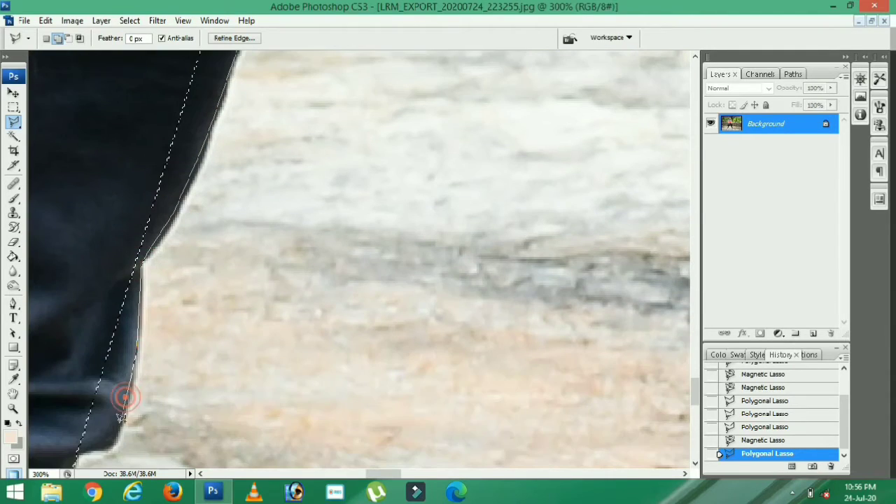
click(112, 441)
scroll(96, 427, down, 5)
click(75, 418)
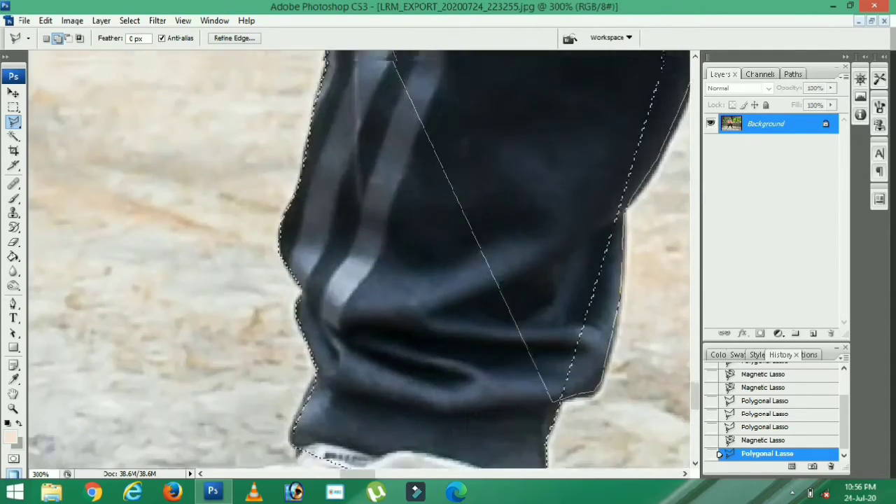
Run the outline back up inside the leg to the upper trousers and close it to add the leg's inner side
click(500, 26)
click(579, 27)
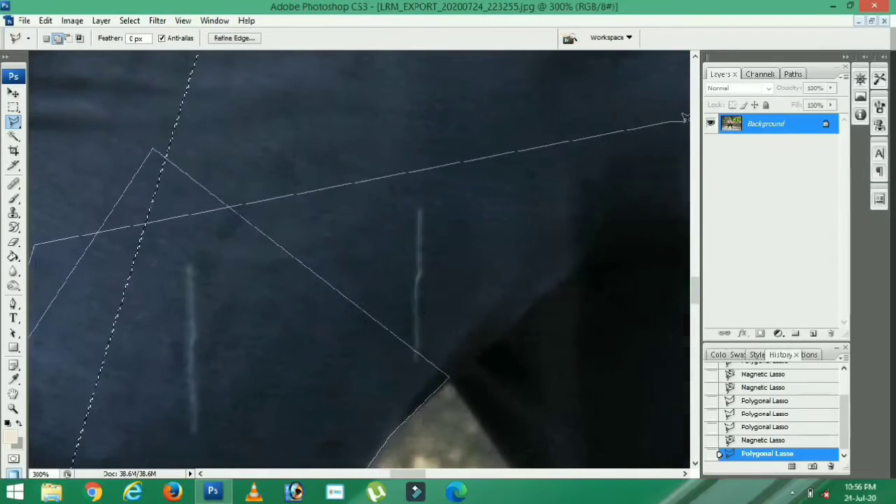
double_click(684, 120)
Start a polygonal outline at the top of the leg gap and trace the other leg's inner edge to the black cord on the ground
click(383, 361)
click(450, 374)
scroll(570, 230, down, 5)
click(569, 230)
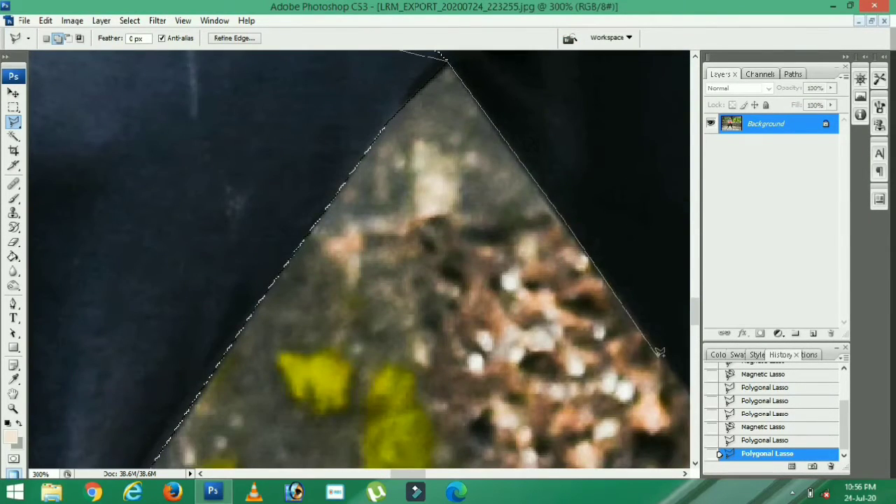
click(663, 357)
click(514, 298)
click(571, 413)
click(525, 271)
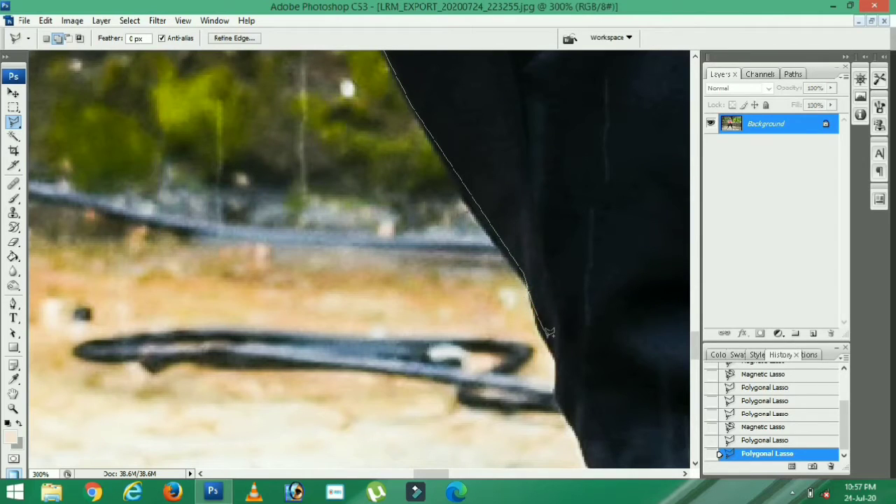
Trace the second leg's inner edge from the cord down along the lower leg
scroll(559, 395, down, 5)
click(586, 194)
click(608, 257)
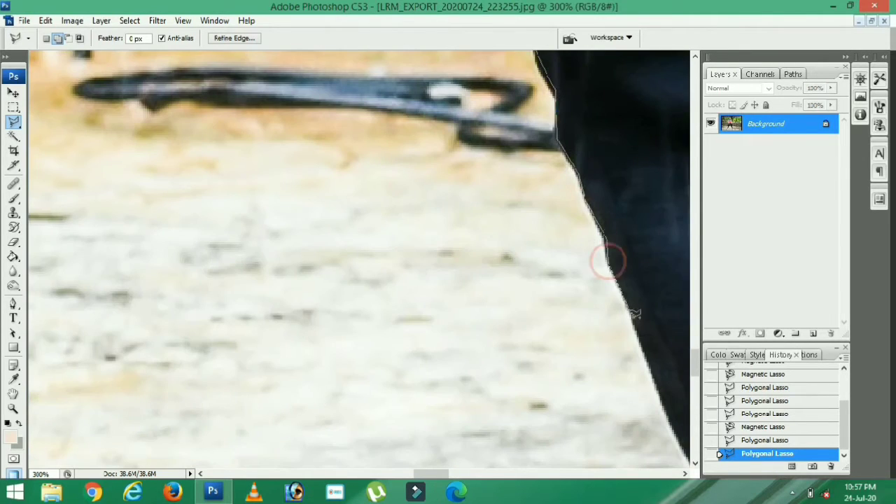
click(634, 322)
click(658, 391)
click(481, 299)
Follow the inner edge around the bunched fabric and down the ankle cuff to the top of the white shoe
click(525, 196)
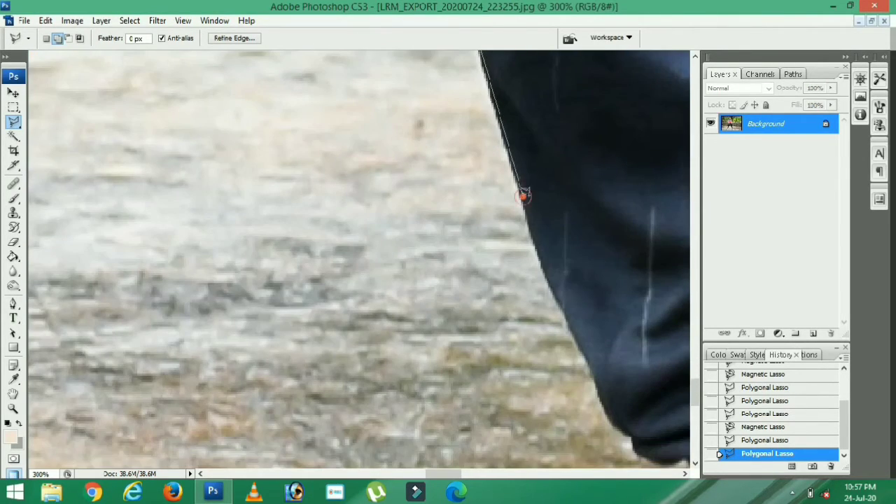
click(551, 282)
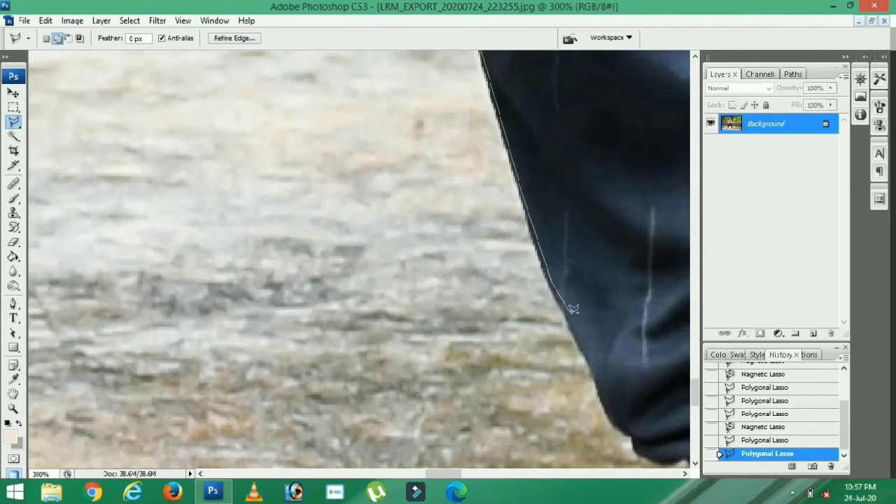
click(614, 423)
scroll(632, 429, down, 1)
click(633, 418)
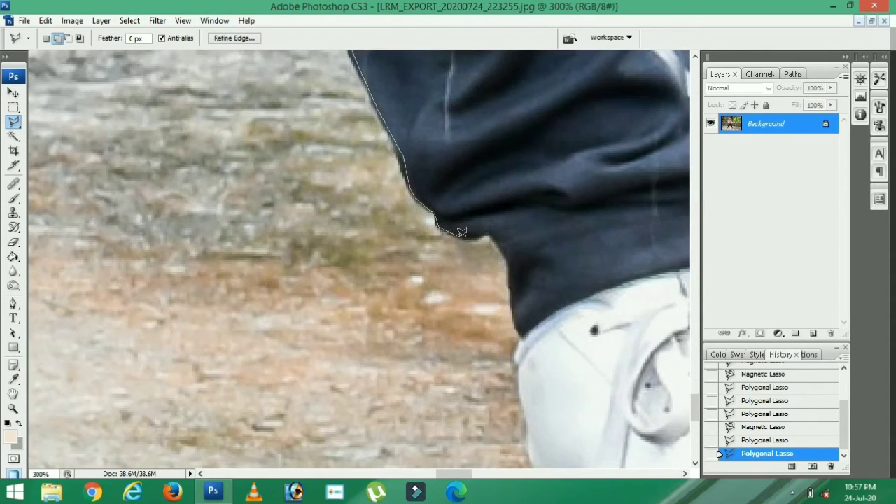
click(522, 339)
Carry the outline across the shoe top and up the outer edge of the cuff and bunched fabric
click(347, 275)
click(354, 213)
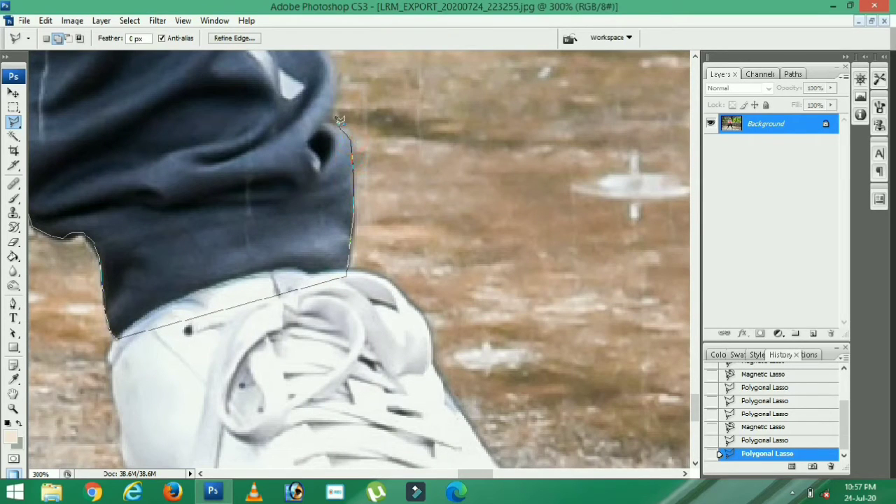
click(336, 71)
scroll(329, 84, up, 6)
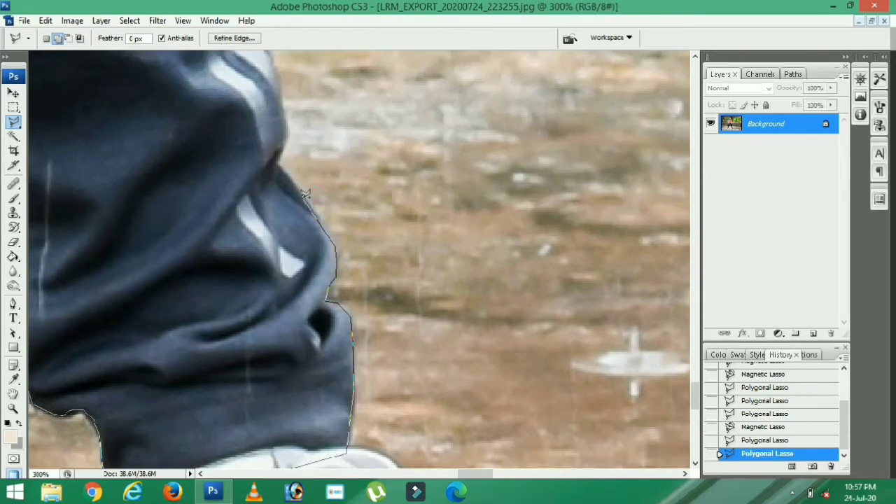
click(279, 167)
click(284, 138)
Trace the outer edge of the striped lower leg upward from the bunched fabric
click(280, 87)
scroll(280, 87, up, 1)
click(269, 96)
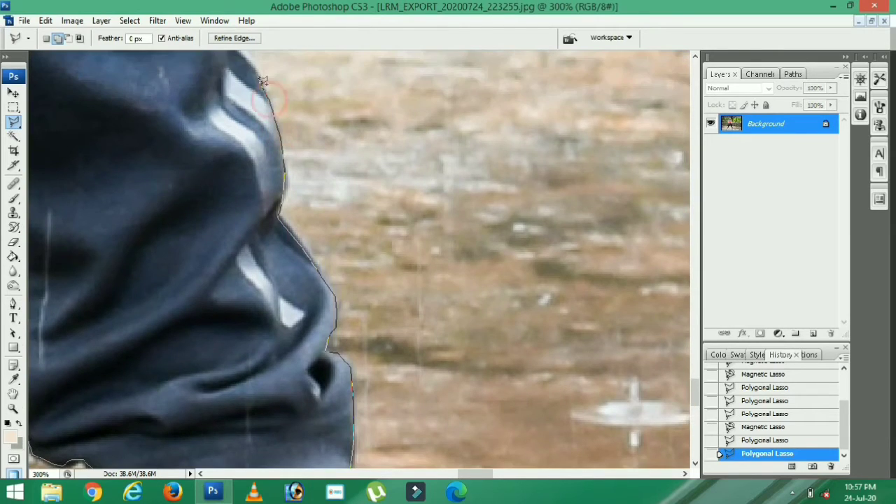
click(259, 77)
scroll(258, 77, up, 3)
click(240, 168)
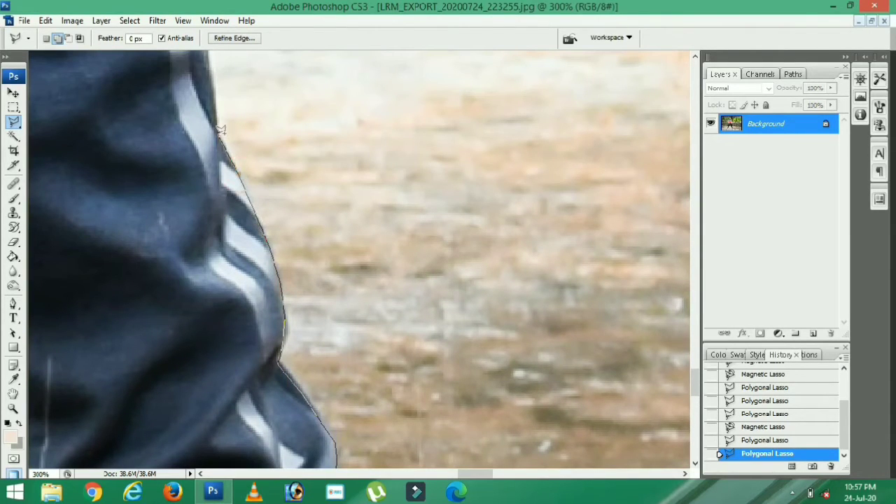
drag(216, 88, 205, 353)
Trace the outer edge past the cord behind the leg and around the fabric fold at the knee
click(202, 335)
click(182, 276)
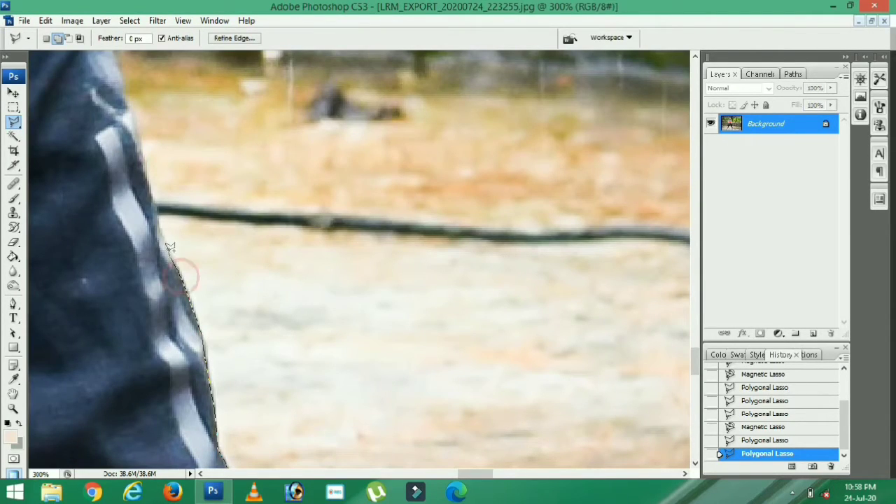
click(160, 232)
click(145, 175)
drag(117, 73, 117, 192)
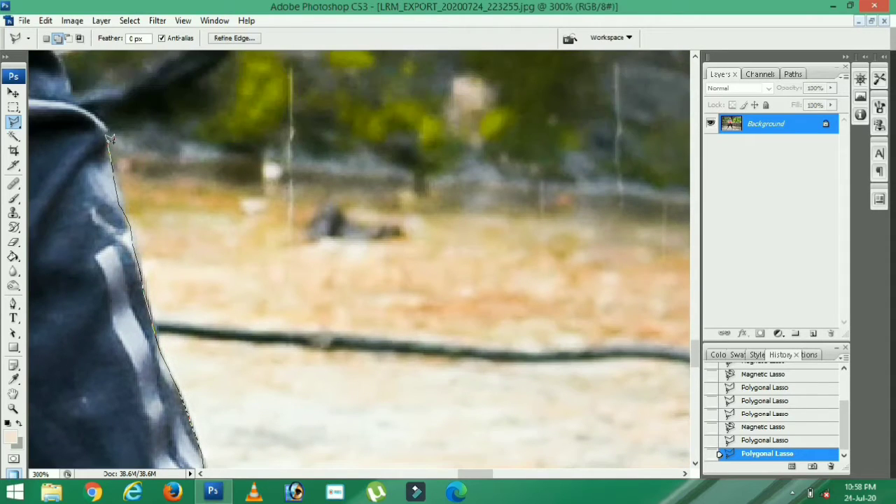
click(108, 133)
click(95, 118)
click(74, 103)
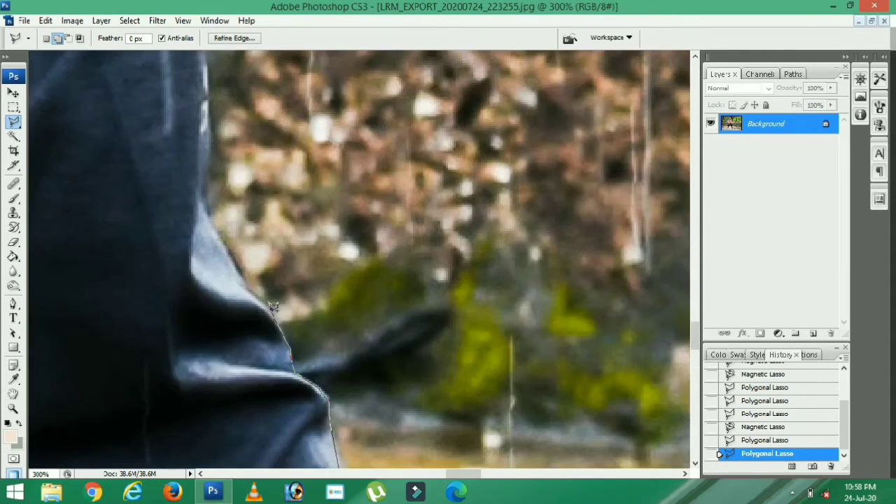
Trace the thigh's outer edge up to the selected hand and close the outline to add the second leg
scroll(207, 82, up, 4)
click(196, 76)
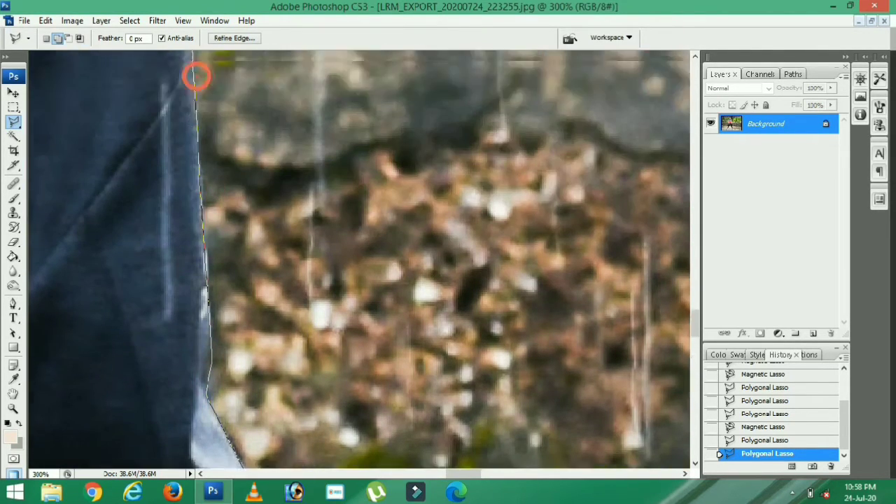
scroll(198, 229, up, 5)
scroll(196, 121, up, 8)
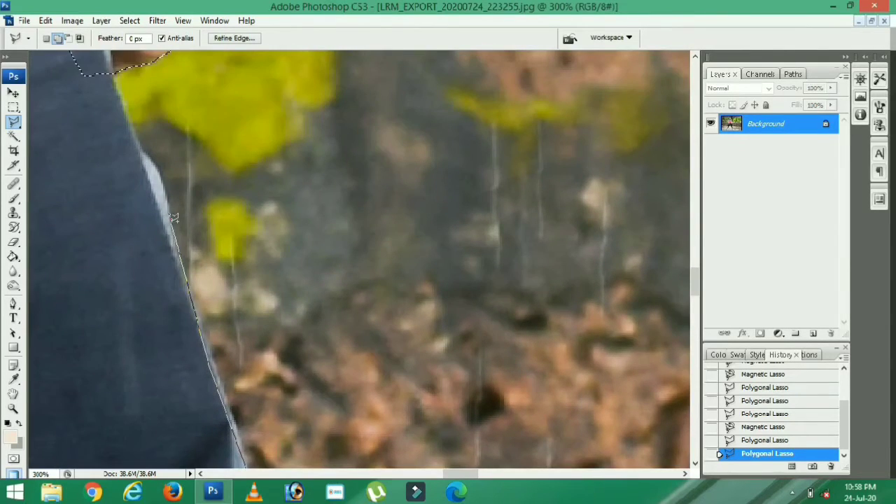
click(177, 261)
click(143, 146)
scroll(105, 88, up, 5)
scroll(87, 273, left, 7)
double_click(403, 238)
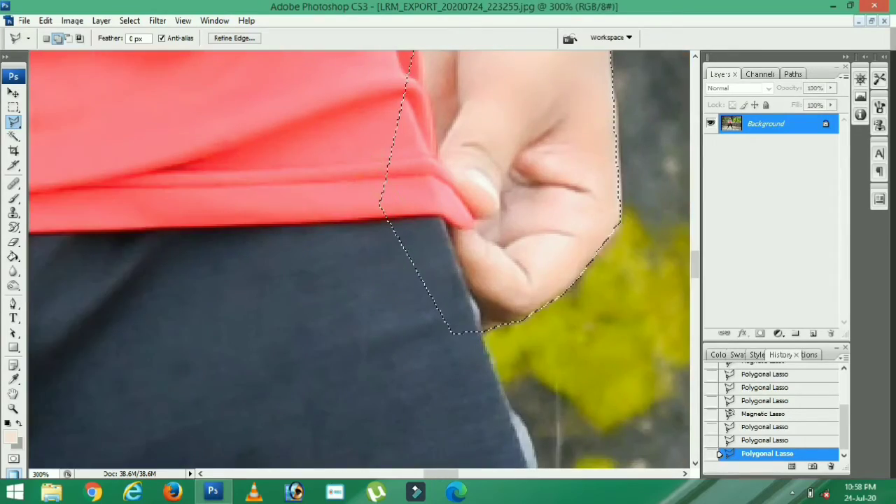
Start a polygonal outline around the unselected middle of the shirt, up to the collar and down toward the arm gap
key(ctrl+minus)
key(ctrl+minus)
key(ctrl+minus)
key(ctrl+minus)
click(175, 240)
click(227, 165)
scroll(229, 167, up, 5)
click(255, 167)
click(318, 168)
click(329, 285)
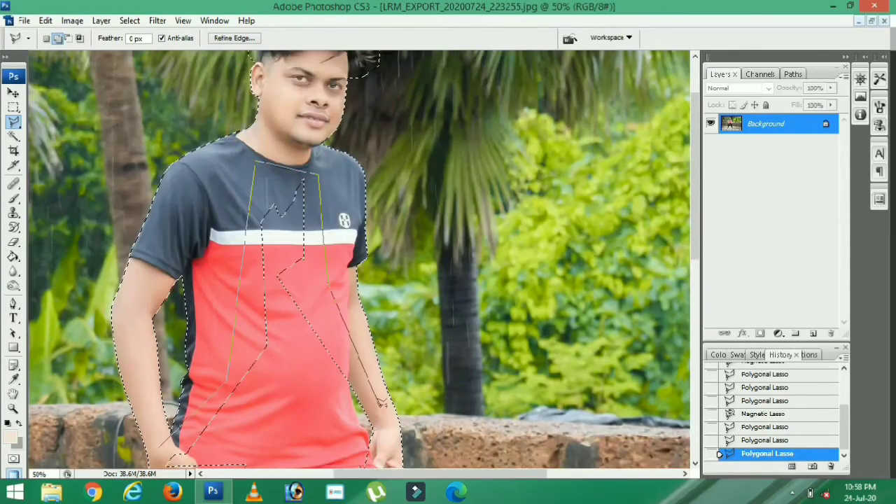
Trace the shirt's side edge along the arm gap to the hand and close the outline to add the torso
ctrl+click(378, 408)
ctrl+click(378, 407)
click(274, 390)
scroll(274, 350, down, 5)
click(295, 224)
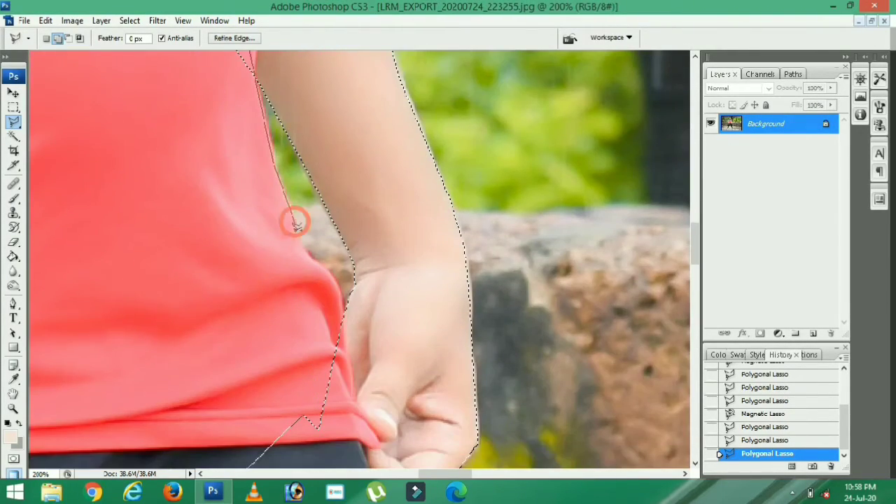
click(296, 233)
click(304, 250)
click(330, 273)
click(375, 406)
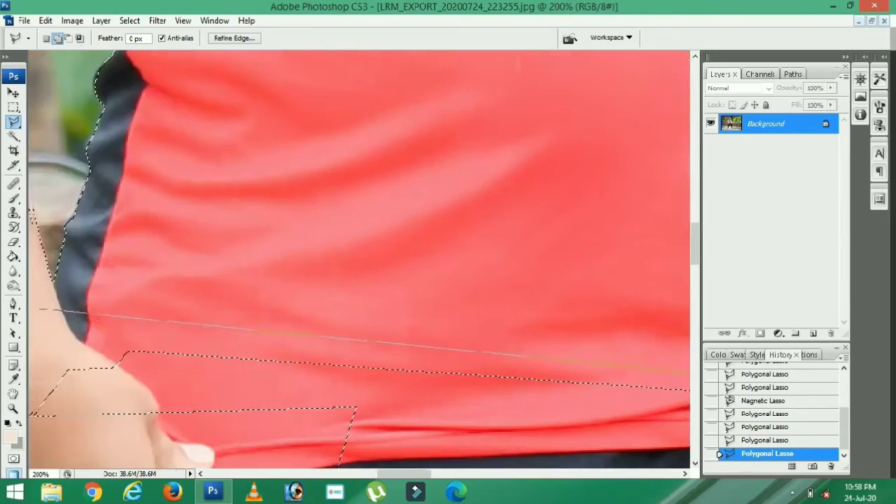
Start another outline across the lower shirt and run it down over the fist at the hip
click(98, 319)
click(94, 431)
key(BackSpace)
drag(344, 418, 231, 359)
click(222, 427)
drag(410, 392, 276, 122)
click(140, 202)
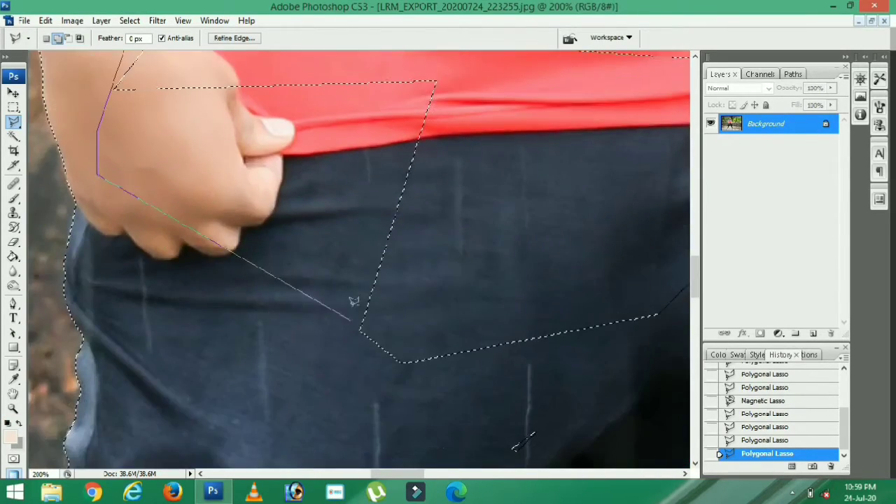
Carry the outline across the front of the trousers, up to the shirt hem beside the other hand, and close it
click(435, 450)
drag(435, 450, 437, 183)
click(525, 217)
click(590, 178)
scroll(590, 177, right, 5)
click(526, 105)
scroll(526, 105, up, 6)
click(540, 84)
scroll(490, 84, up, 2)
double_click(520, 112)
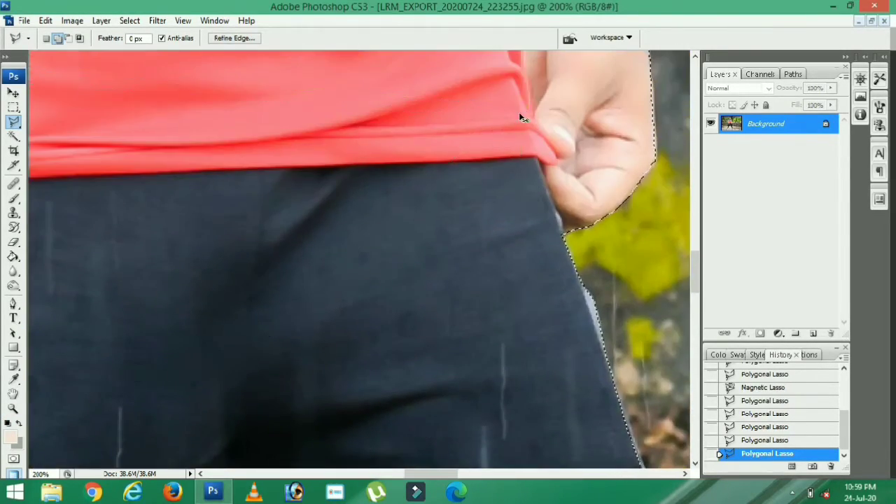
Outline the shirt's side strip from the hem up to the arm gap, trace its edge down to the wrist, and close it
click(523, 110)
scroll(490, 161, up, 6)
scroll(436, 234, up, 4)
click(366, 274)
click(413, 133)
scroll(427, 154, down, 3)
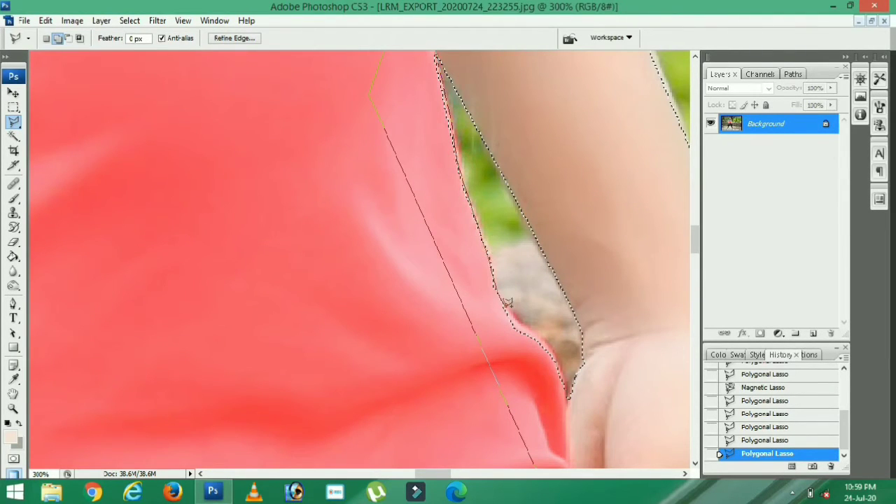
double_click(567, 393)
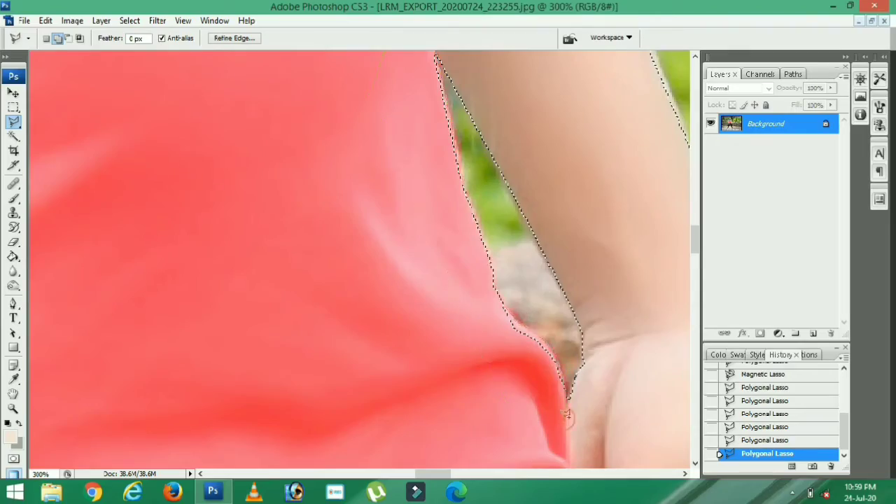
Trace the white shoe below the second leg with the Magnetic Lasso and add it to the selection
scroll(566, 423, down, 6)
key(ctrl+plus)
key(ctrl+plus)
drag(697, 205, 694, 420)
key(ctrl+plus)
key(ctrl+plus)
key(ctrl+plus)
mouse_move(411, 474)
mouse_down()
mouse_move(464, 480)
mouse_move(453, 488)
mouse_up()
key(shift+l)
click(243, 209)
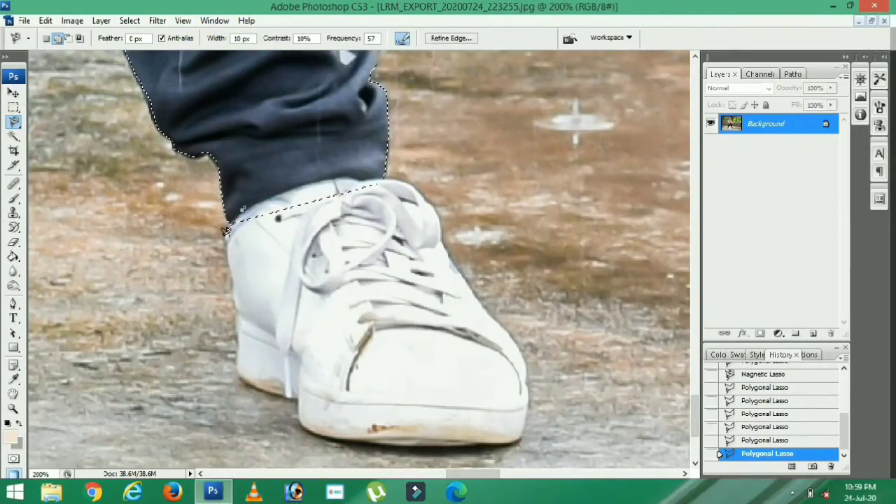
scroll(403, 442, down, 1)
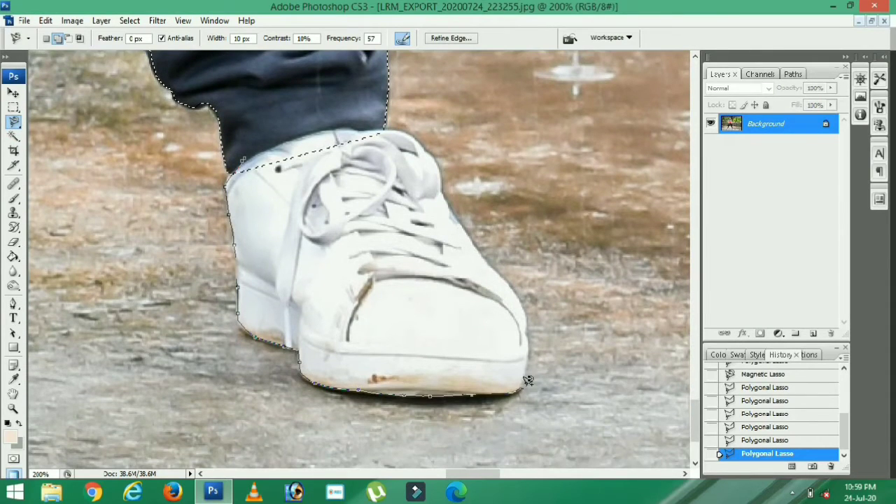
double_click(371, 125)
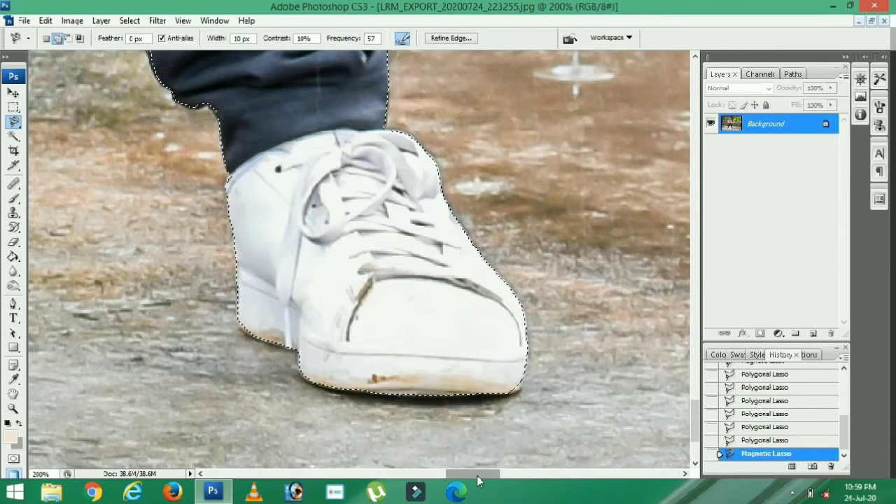
shift+click(410, 384)
double_click(524, 366)
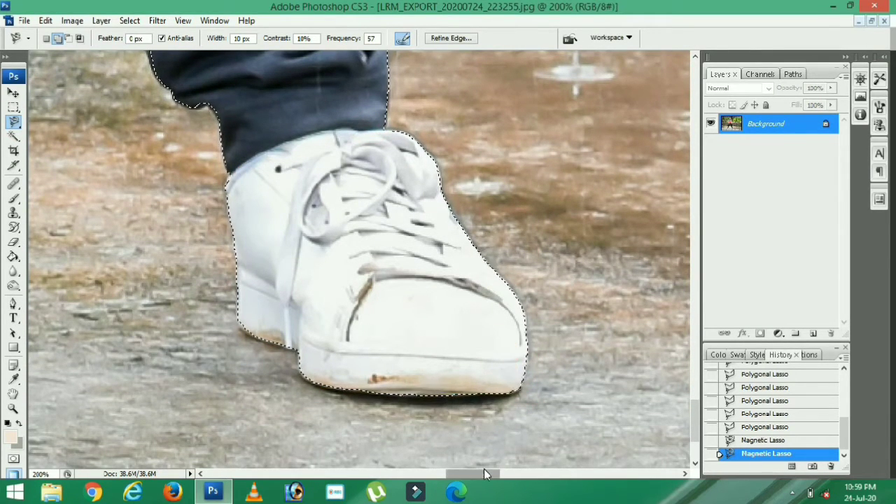
Trace the remaining white shoe with the Magnetic Lasso, including its laces, and add it to the selection
drag(482, 471, 360, 471)
click(283, 380)
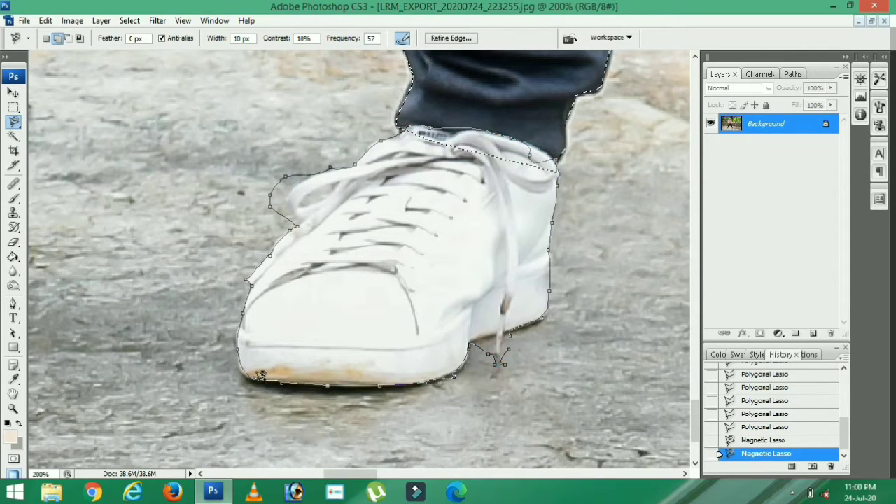
click(260, 375)
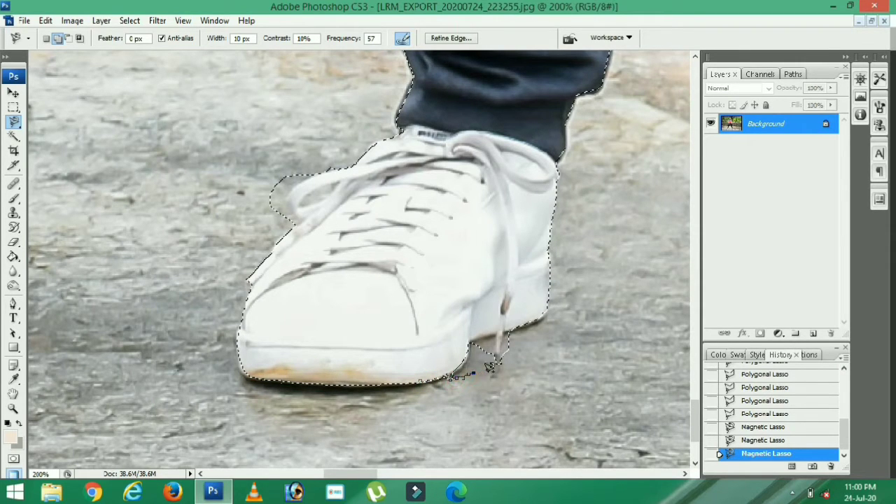
double_click(501, 303)
Feather the completed selection of the man by 10 pixels
key(ctrl+minus)
key(ctrl+minus)
key(ctrl+minus)
key(ctrl+minus)
key(ctrl+minus)
key(ctrl+minus)
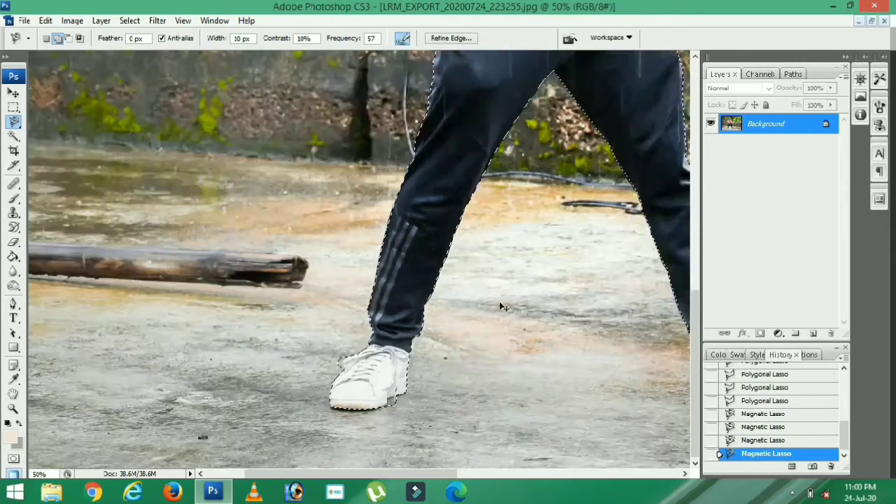
right_click(405, 194)
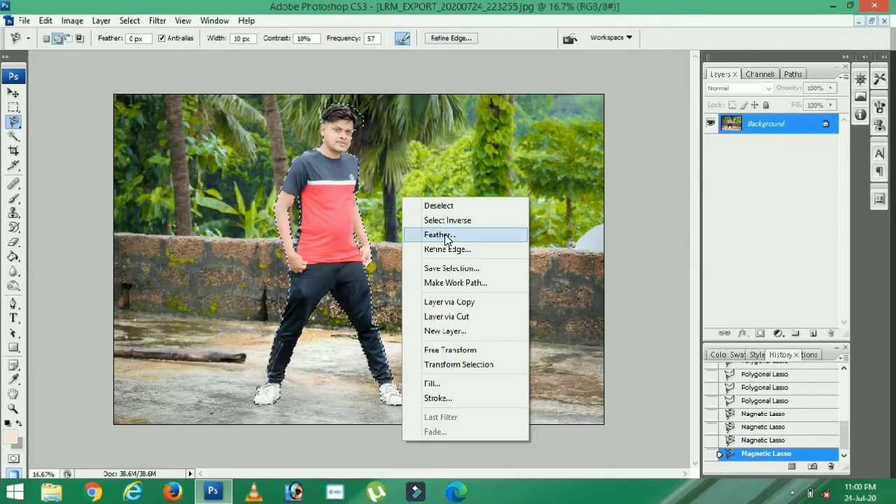
click(437, 234)
text(10)
key(Return)
Copy the selected man to a new layer and check the cutout by toggling the Background layer's visibility
right_click(539, 240)
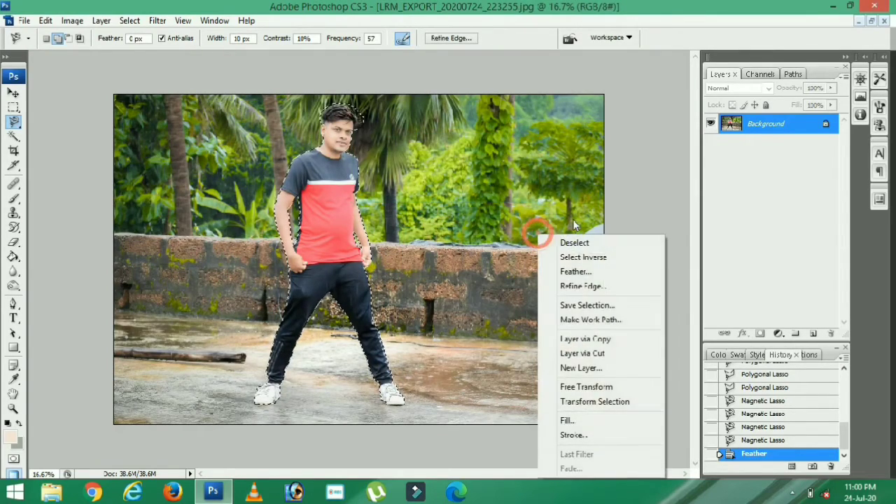
click(625, 338)
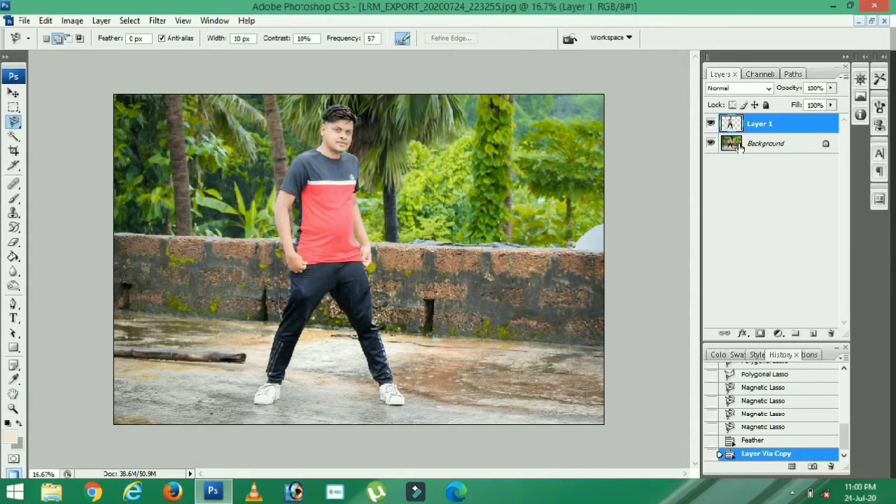
click(711, 143)
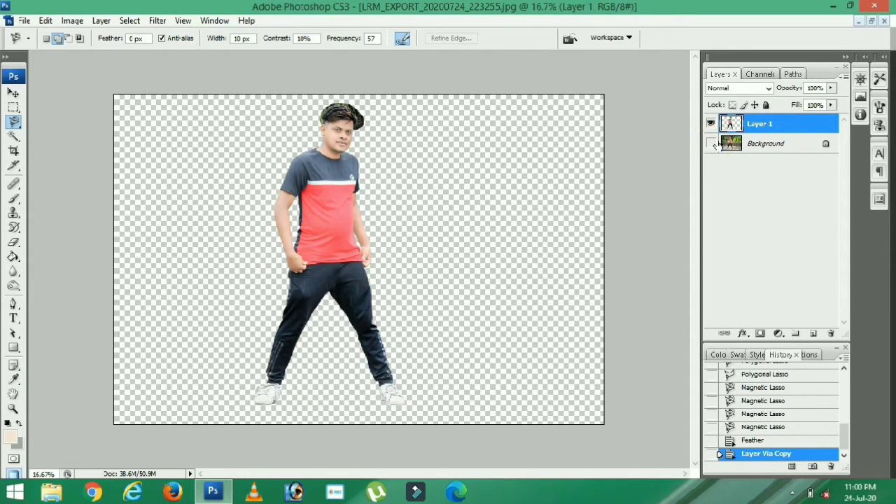
click(714, 143)
click(714, 143)
click(714, 143)
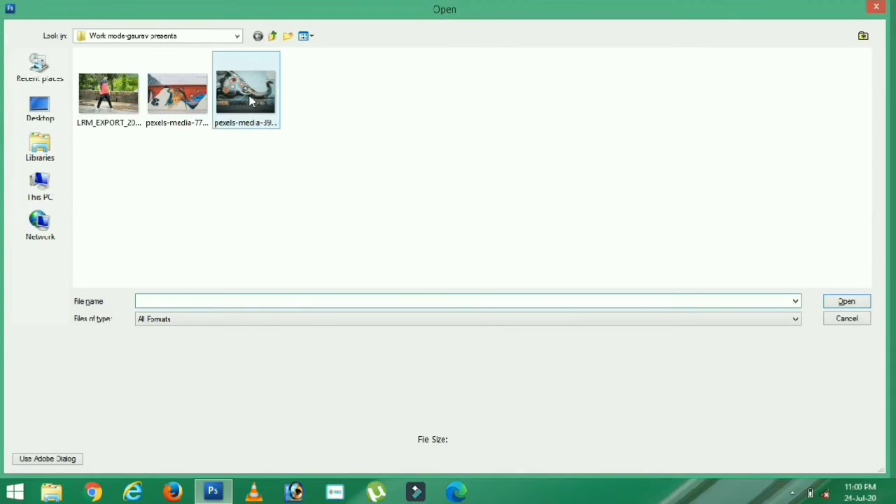
Open the mural image pexels-media-772650.jpeg and float its window beside the man's photo
click(199, 114)
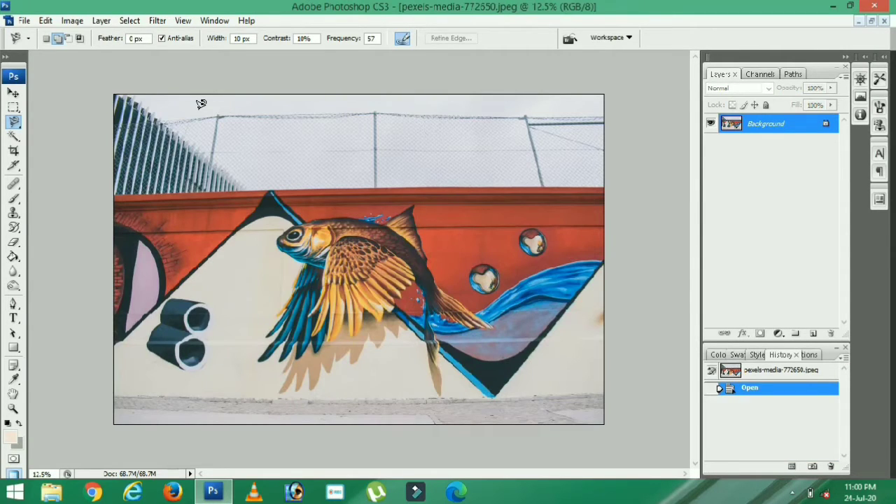
click(872, 21)
drag(354, 81, 511, 81)
Copy the mural into the man's photo as a new layer and position it with its pavement along the canvas's lower edge
click(15, 92)
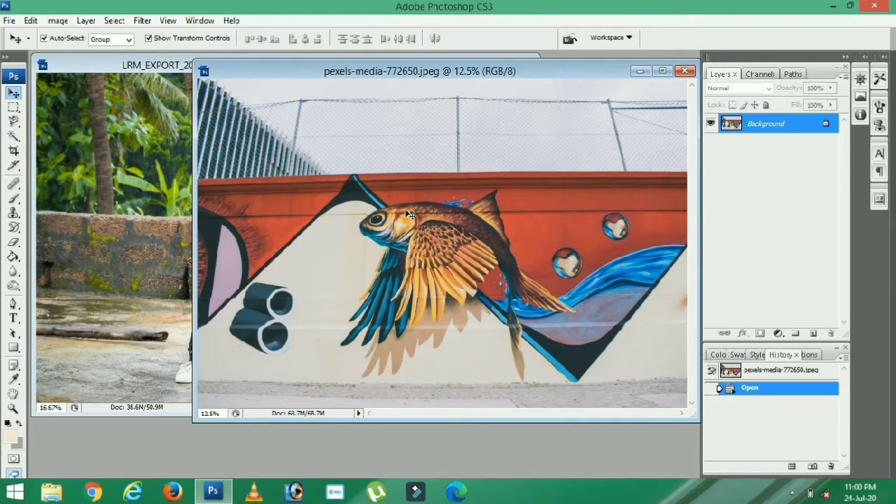
drag(407, 213, 139, 210)
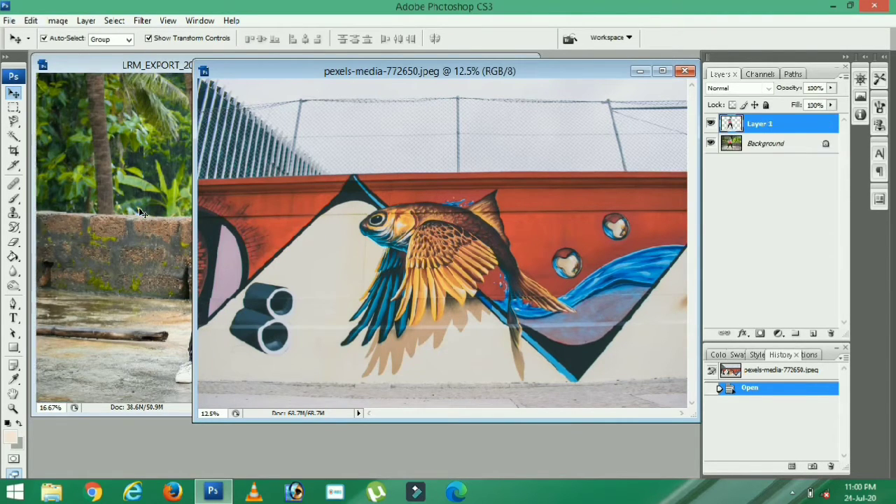
click(501, 64)
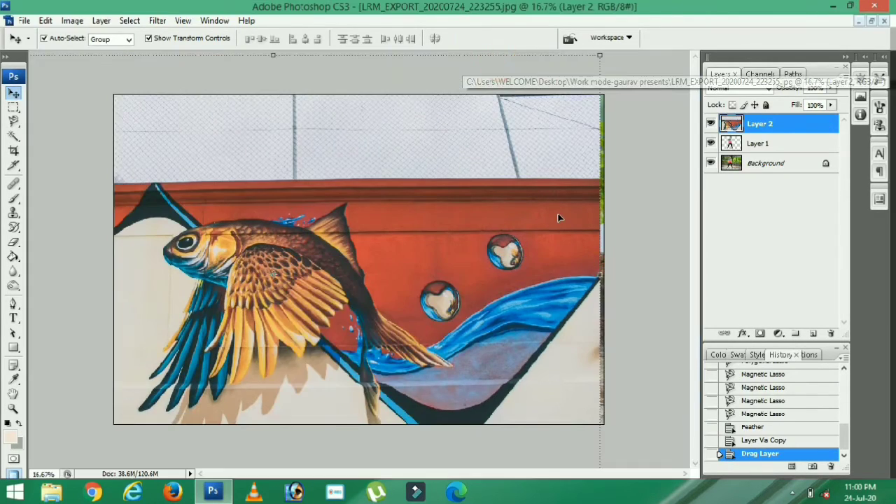
drag(538, 173, 538, 256)
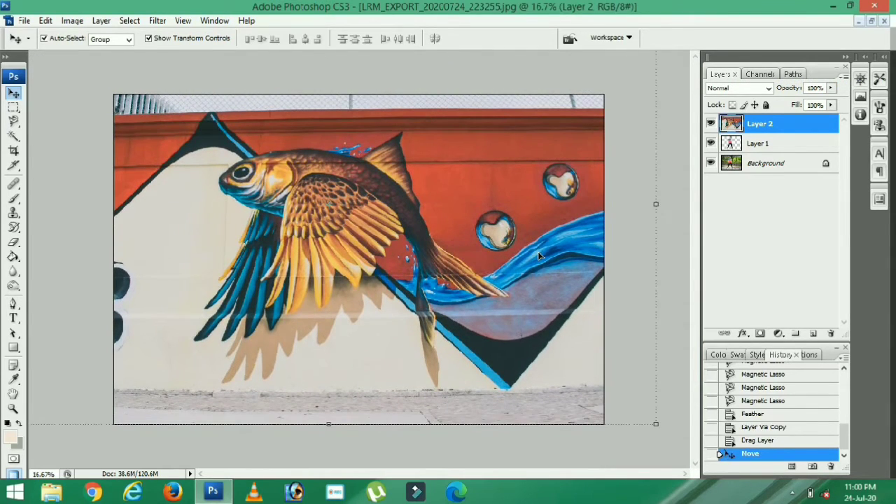
Place the man's cutout layer above the mural layer, and shift the mural slightly up and to the left
drag(789, 148, 788, 124)
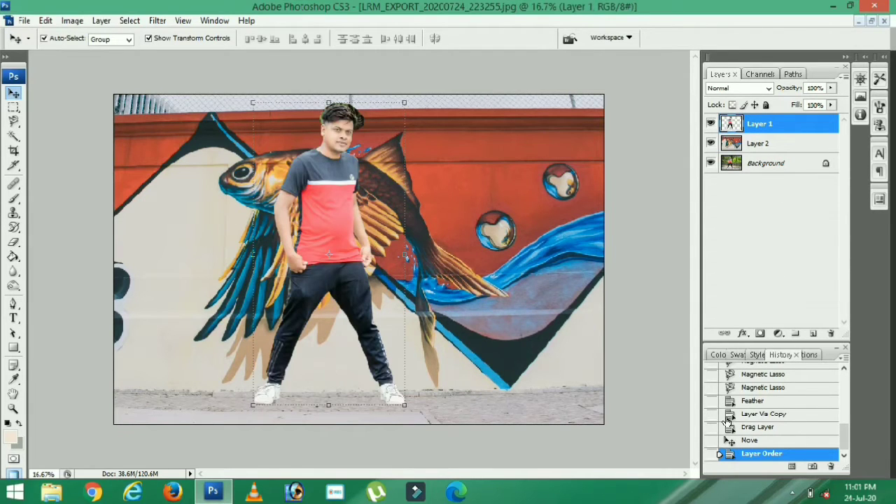
key(ctrl+minus)
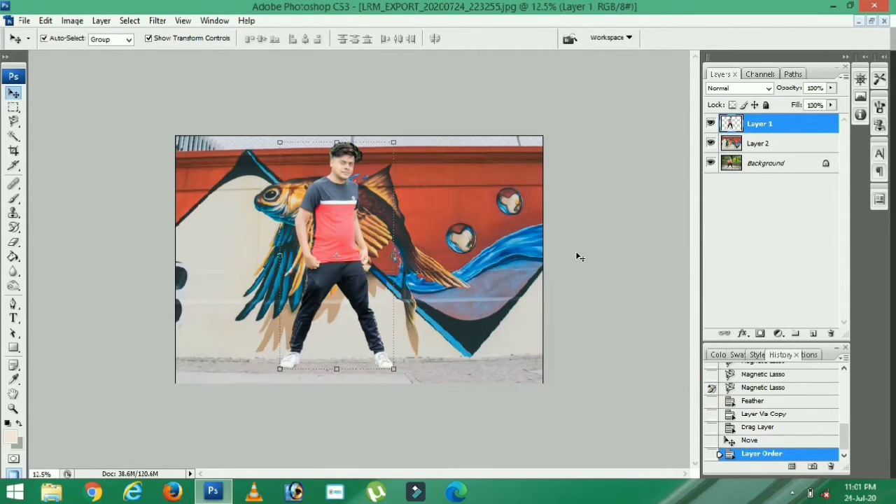
click(785, 144)
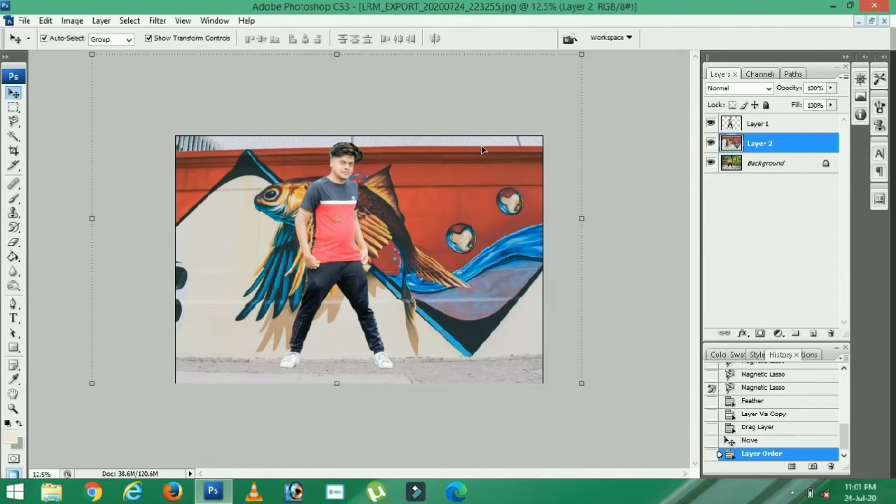
drag(462, 257, 443, 250)
Extend the canvas with the Crop tool beyond the photo's upper edge and both sides, keeping the lower edge in place
key(ctrl+minus)
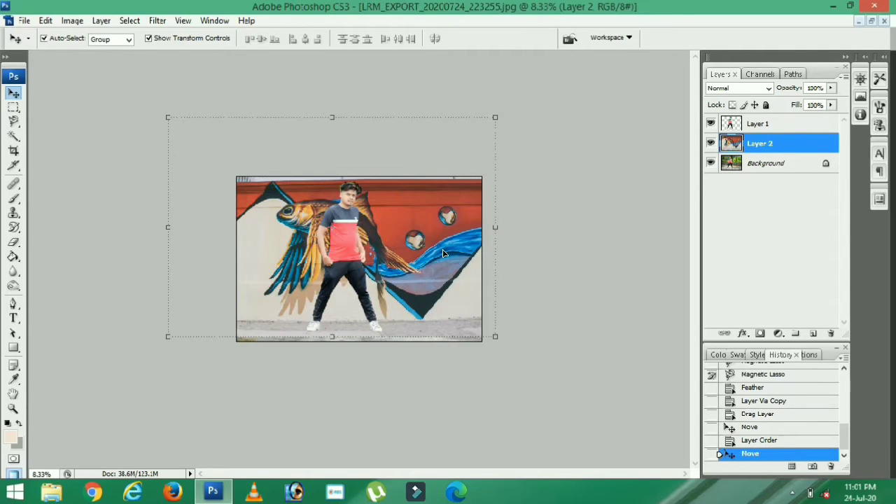
click(13, 152)
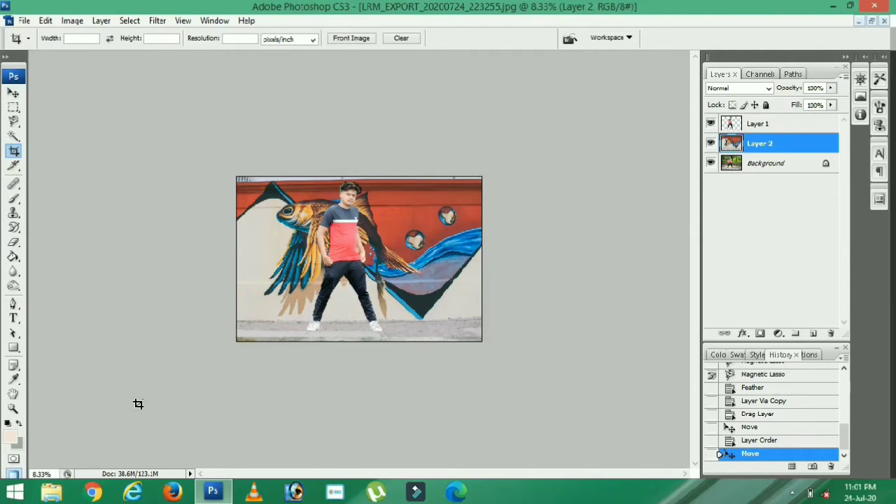
drag(138, 407, 532, 114)
drag(483, 191, 476, 162)
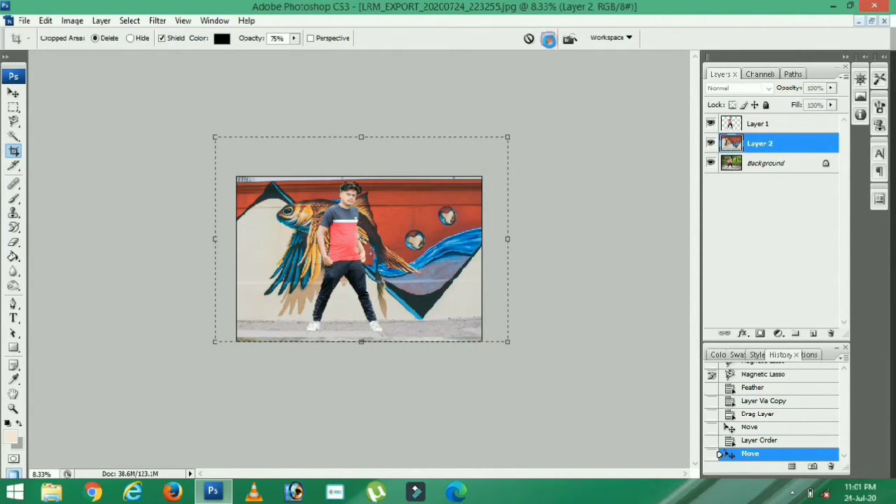
click(548, 38)
Scale the mural layer to 114.9% width and 128.9% height, and position it to cover the enlarged canvas behind the man
key(ctrl+plus)
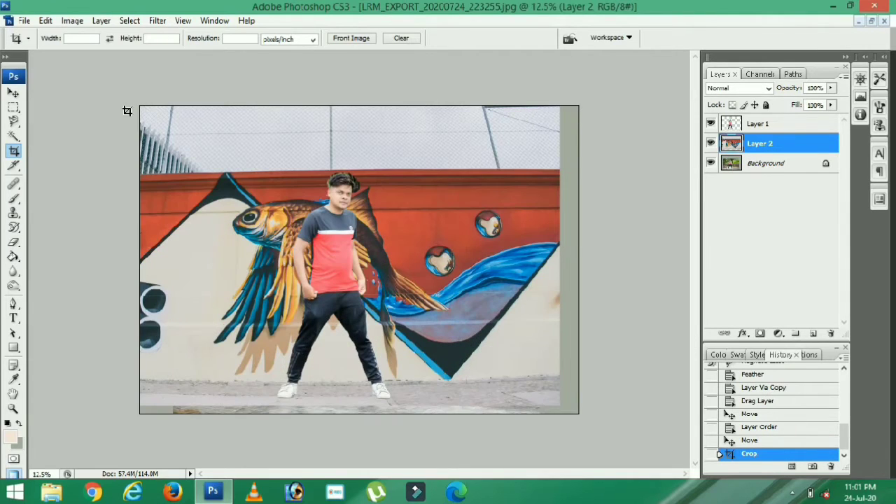
click(13, 92)
drag(414, 145, 443, 75)
drag(531, 335, 610, 441)
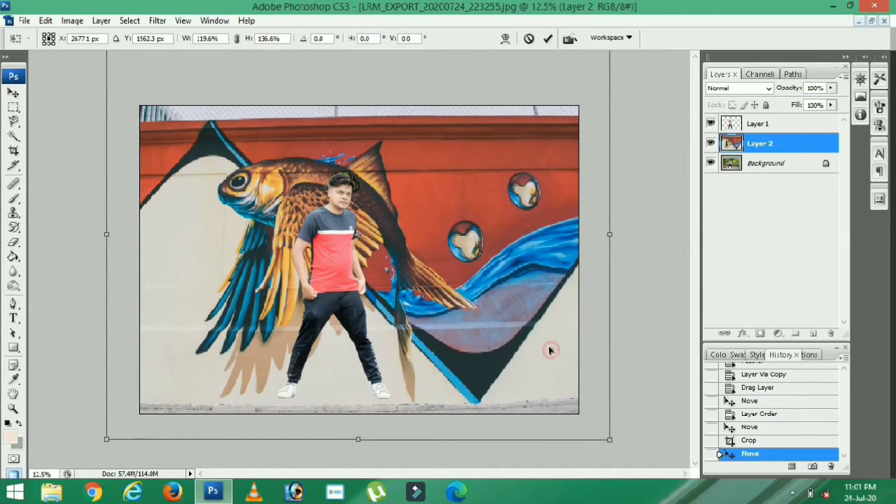
drag(551, 350, 530, 332)
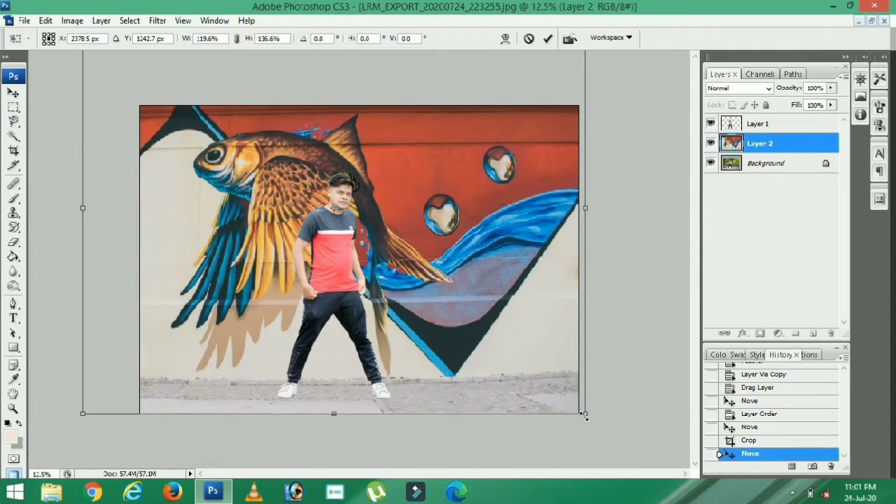
drag(585, 413, 566, 389)
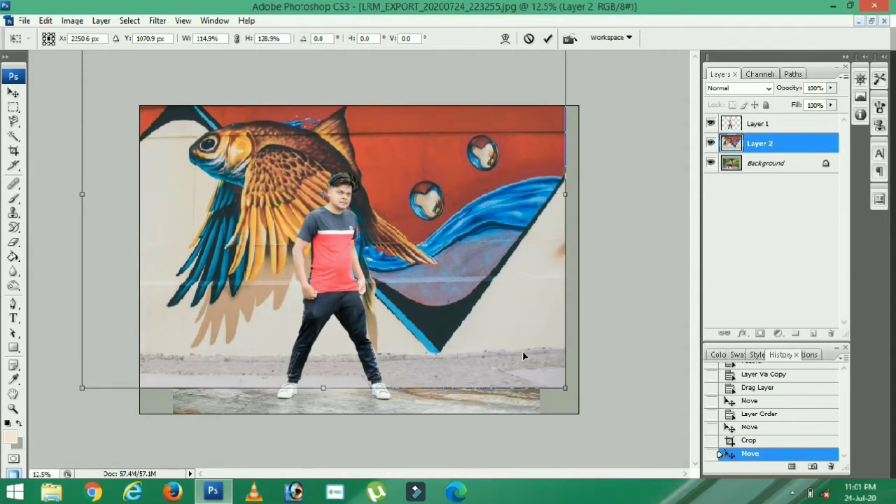
drag(525, 353, 541, 380)
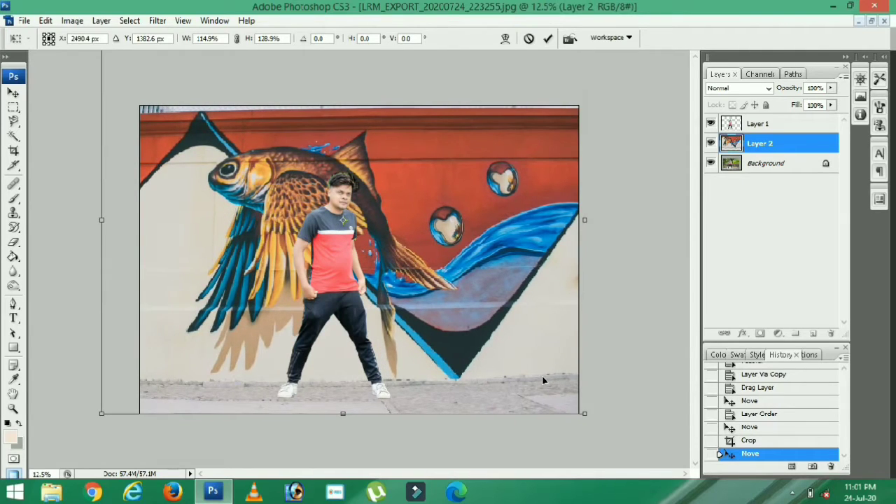
key(Right)
key(Right)
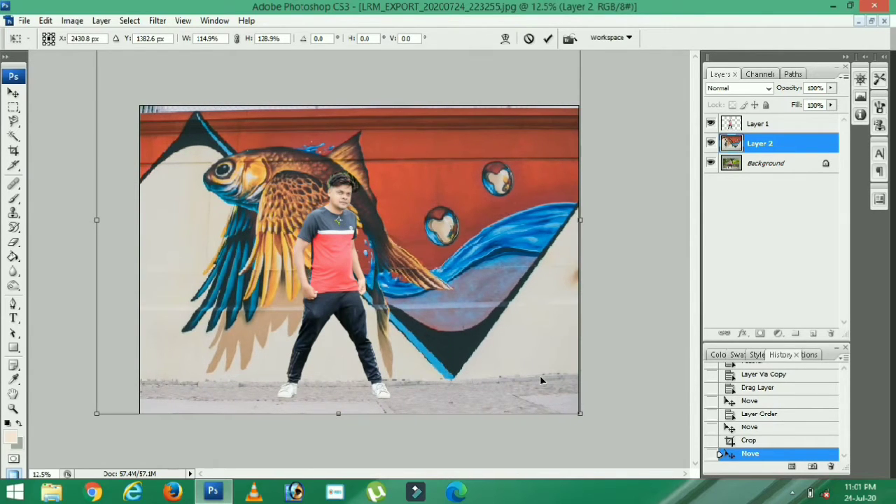
click(548, 39)
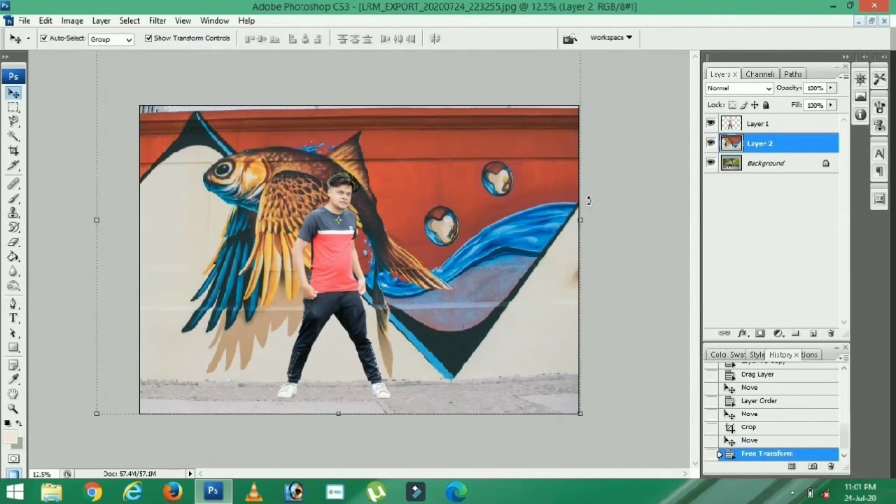
Crop the composition to the full canvas bounds, trimming the mural that extends beyond them
key(ctrl+plus)
key(ctrl+plus)
key(ctrl+minus)
key(ctrl+minus)
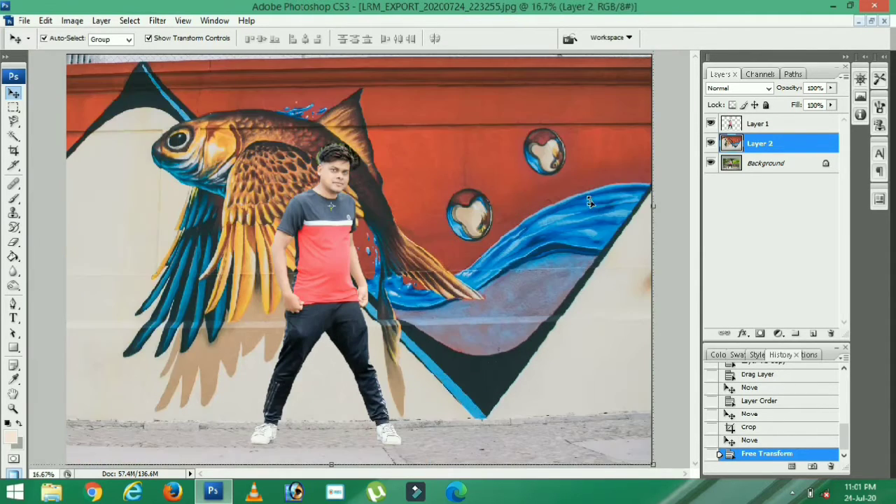
click(13, 151)
drag(133, 86, 600, 453)
click(548, 38)
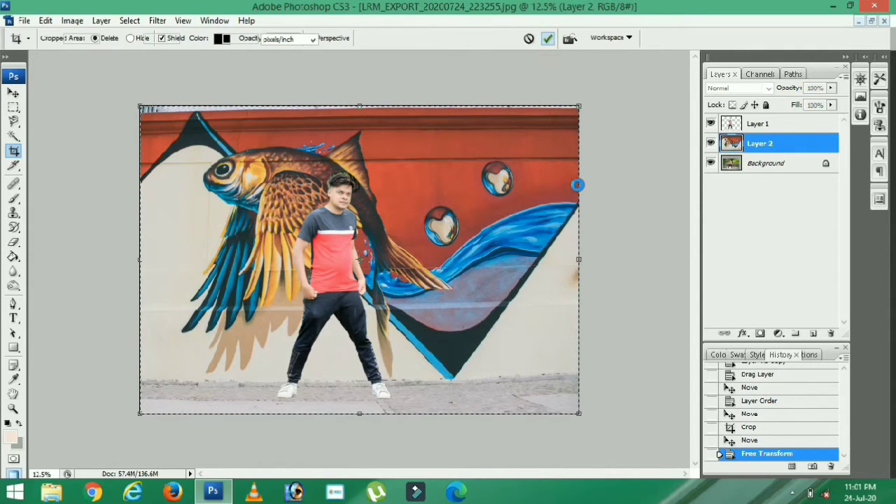
Examine the cutout edges close up along the shirt, trousers and both shoes against the mural background
key(ctrl+plus)
key(ctrl+plus)
key(ctrl+plus)
key(ctrl+plus)
key(ctrl+plus)
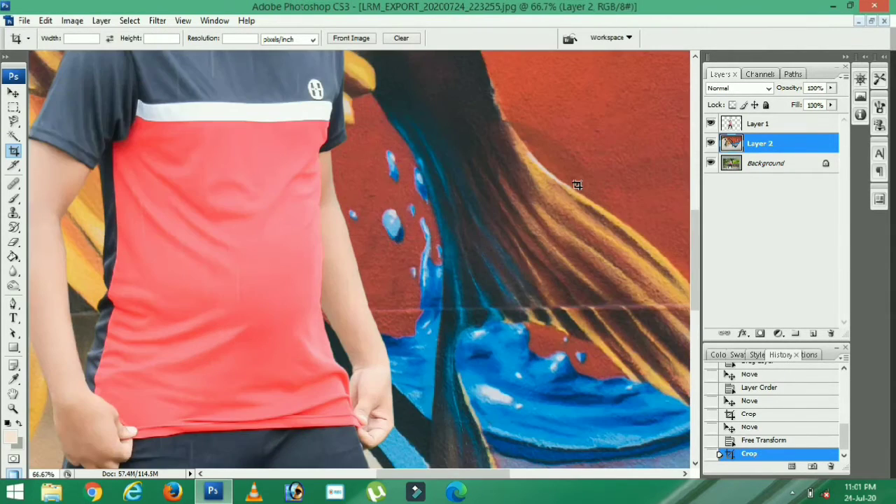
drag(696, 244, 715, 341)
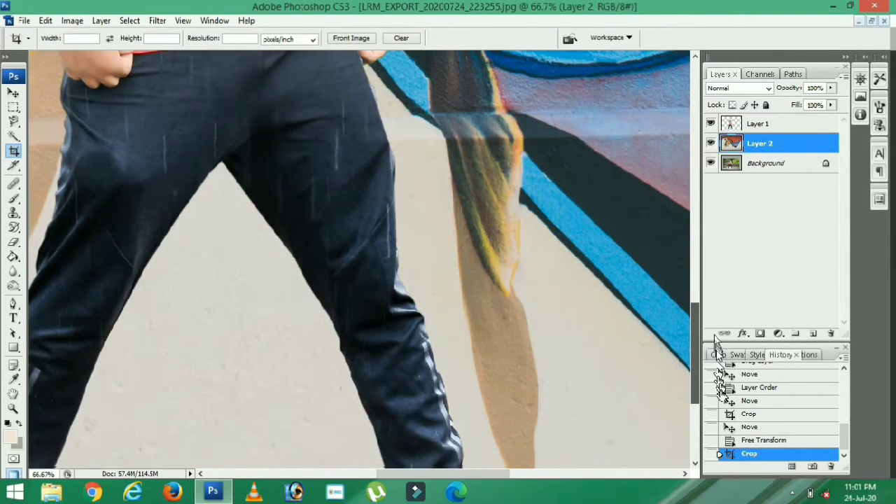
drag(697, 384, 695, 399)
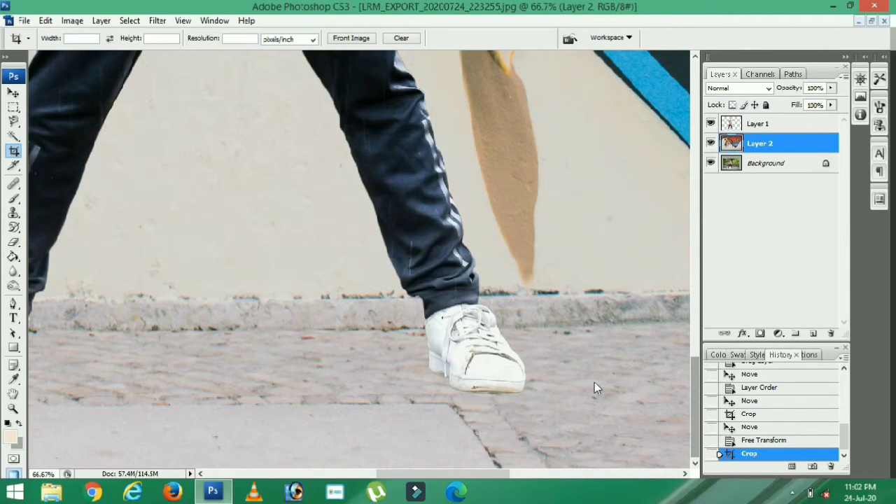
key(ctrl+plus)
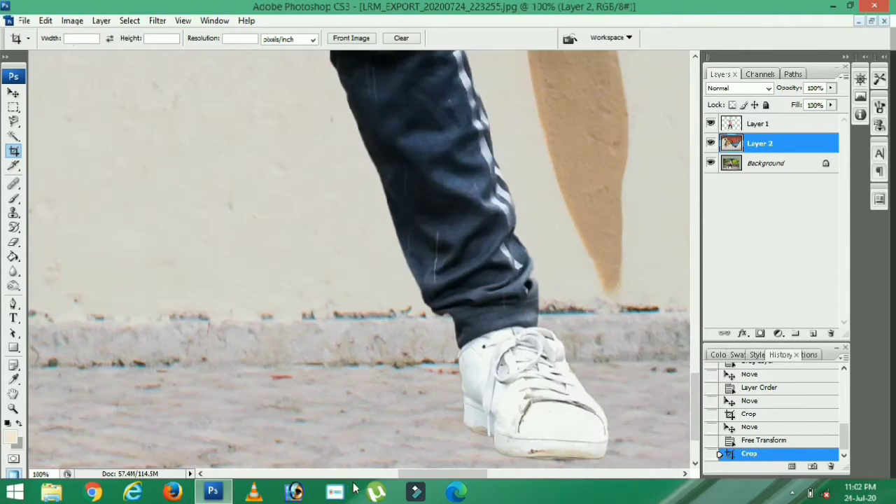
drag(448, 474, 338, 486)
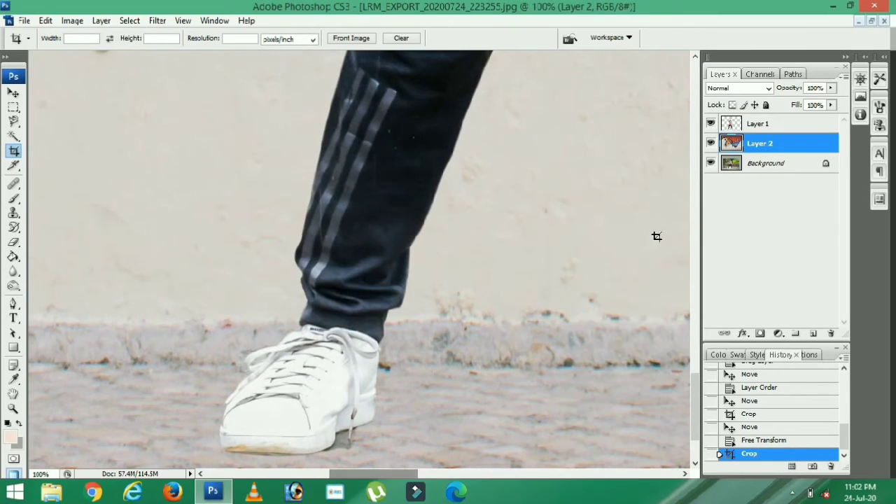
drag(698, 395, 701, 438)
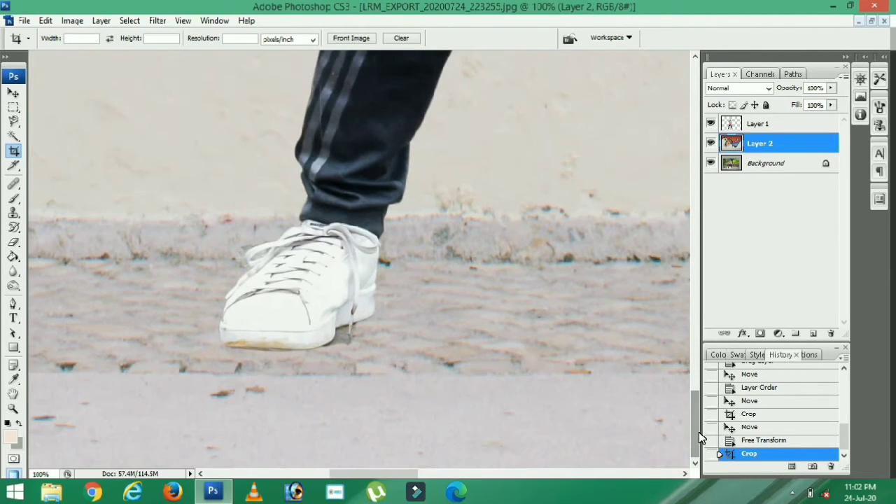
key(ctrl+plus)
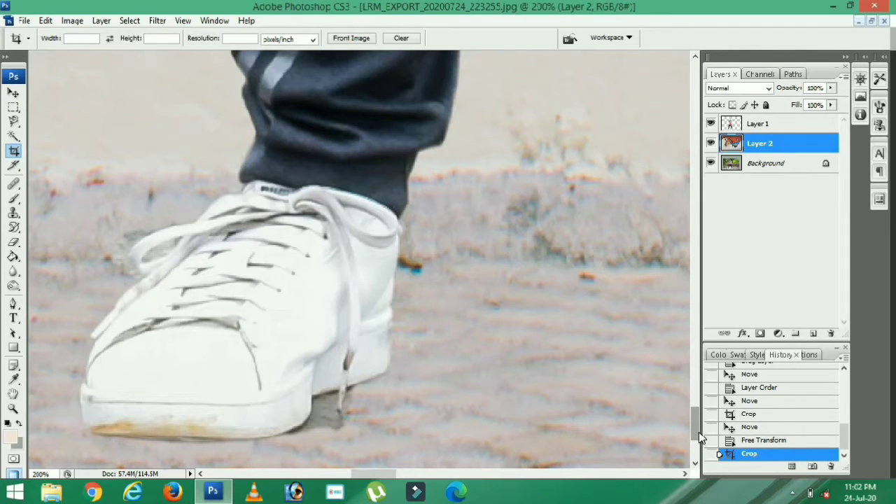
On Layer 1, outline the grey ground residue between the left-hand shoe's sole and hanging lace tip, feather the selection and cut it out
key(ctrl+plus)
drag(695, 421, 695, 430)
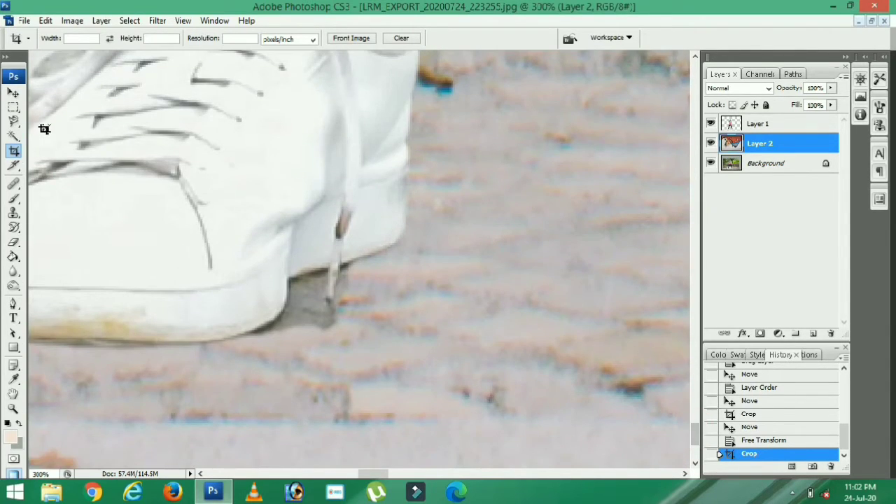
mouse_move(13, 109)
mouse_down()
mouse_move(19, 124)
mouse_move(70, 132)
mouse_up()
click(786, 128)
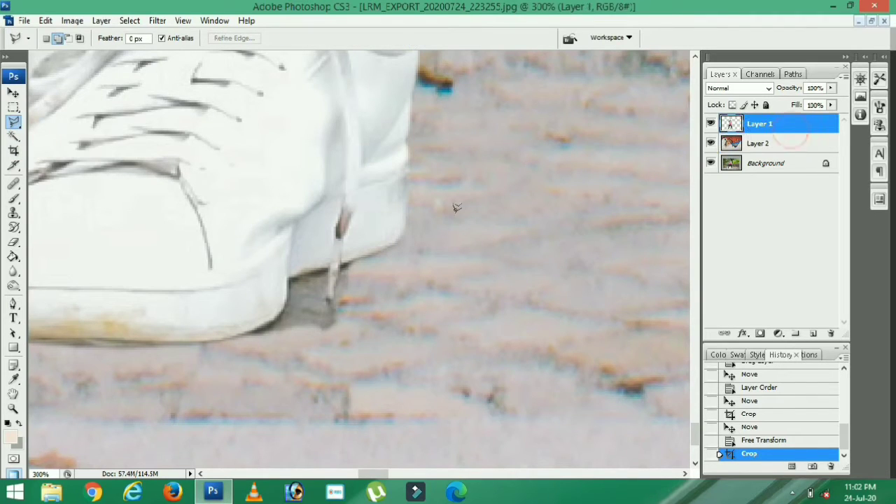
click(329, 267)
click(359, 259)
click(374, 371)
click(316, 381)
click(230, 364)
click(221, 344)
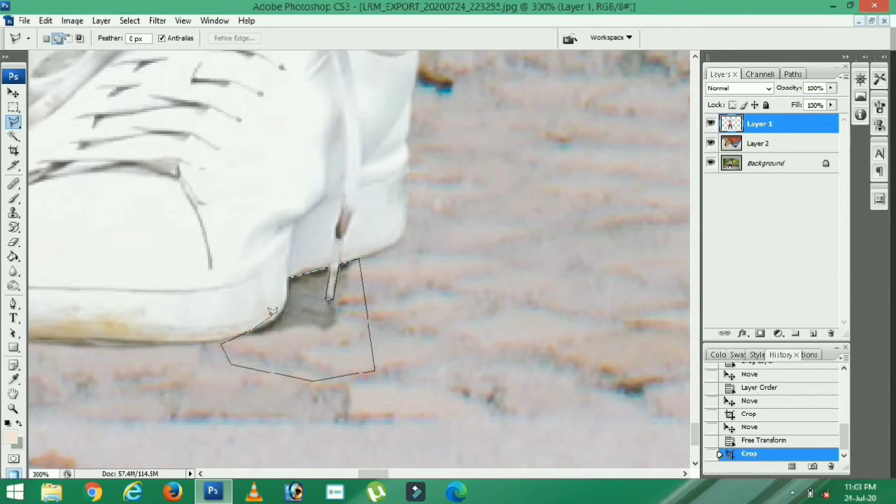
click(268, 314)
click(287, 280)
right_click(287, 280)
click(355, 71)
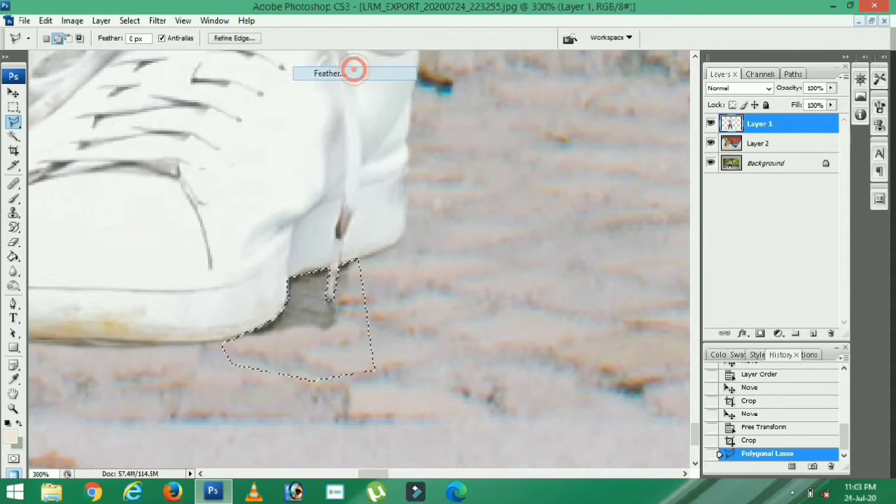
key(Return)
key(ctrl+x)
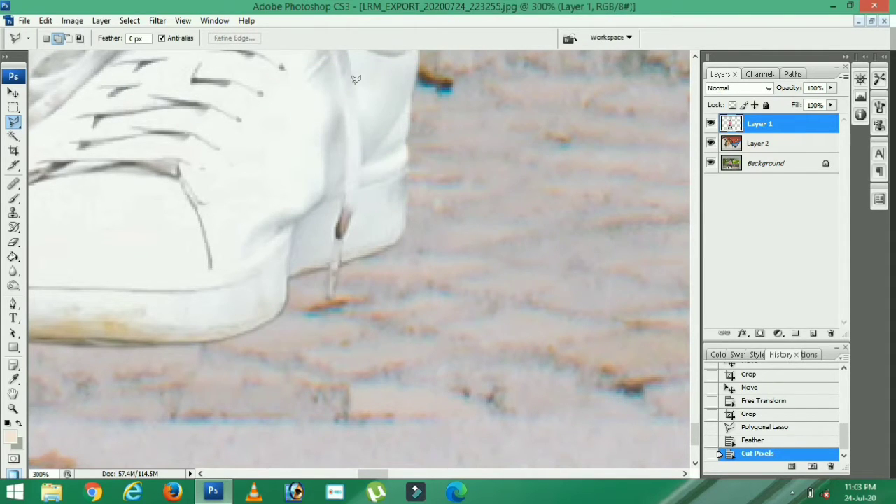
Lasso the thin fringe beside the left-hand shoe's toe, feather the selection and cut it out
scroll(350, 140, down, 4)
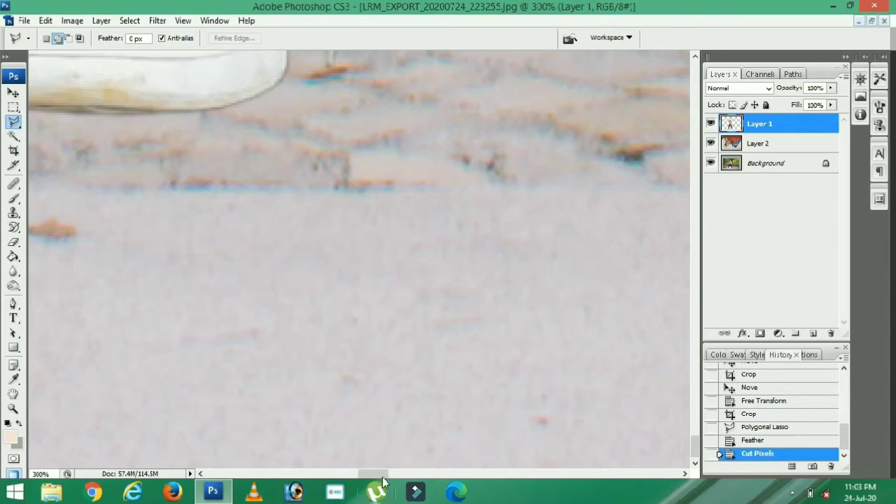
drag(384, 476, 363, 473)
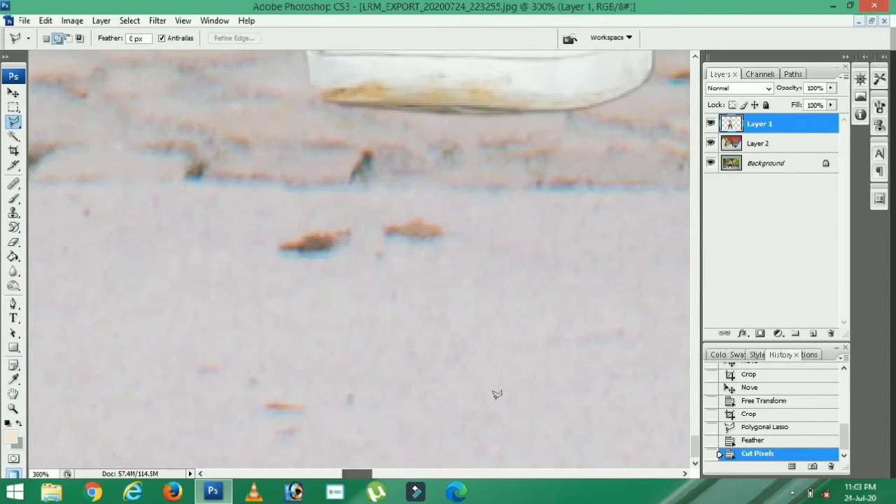
click(694, 57)
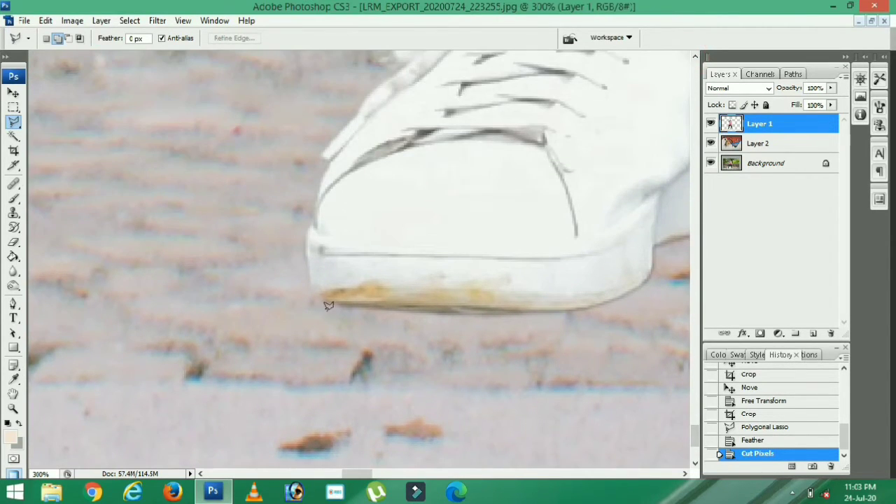
click(284, 203)
double_click(308, 303)
right_click(308, 303)
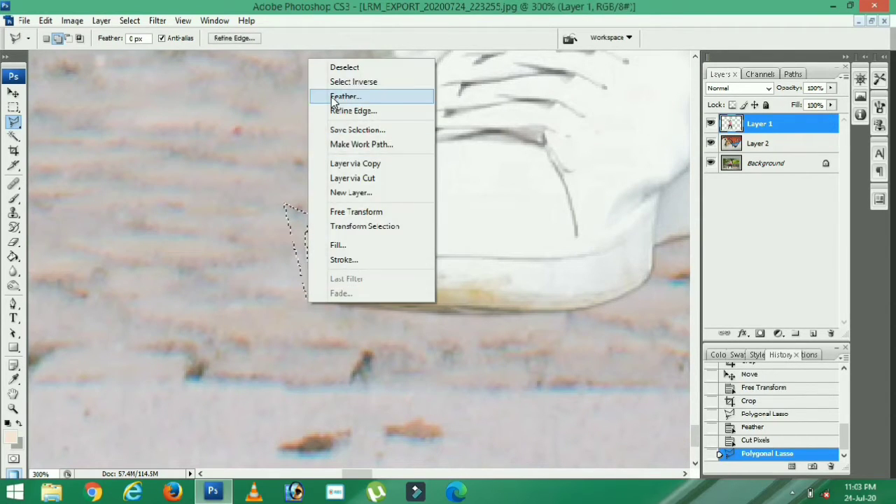
click(335, 97)
key(Return)
key(ctrl+x)
Trace the left-hand shoe's sole from the hanging lace tip along the lower edge, feather the selection and cut the dark fringe
drag(377, 477, 373, 477)
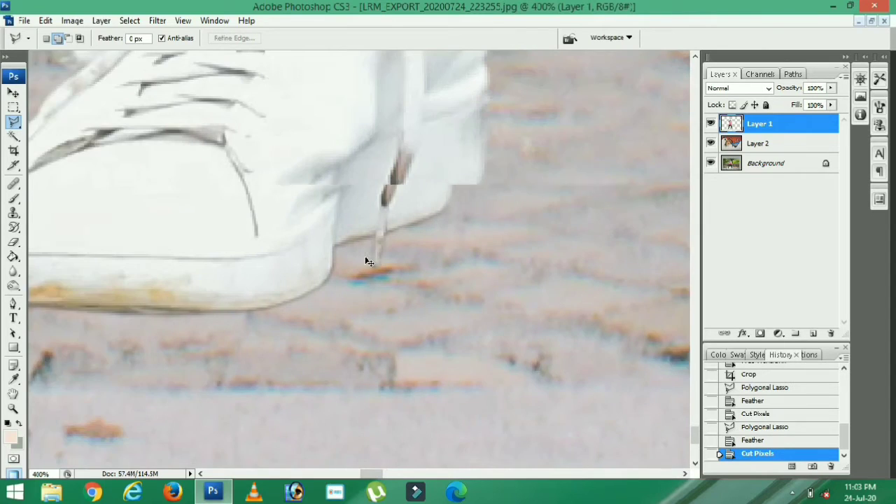
key(ctrl+plus)
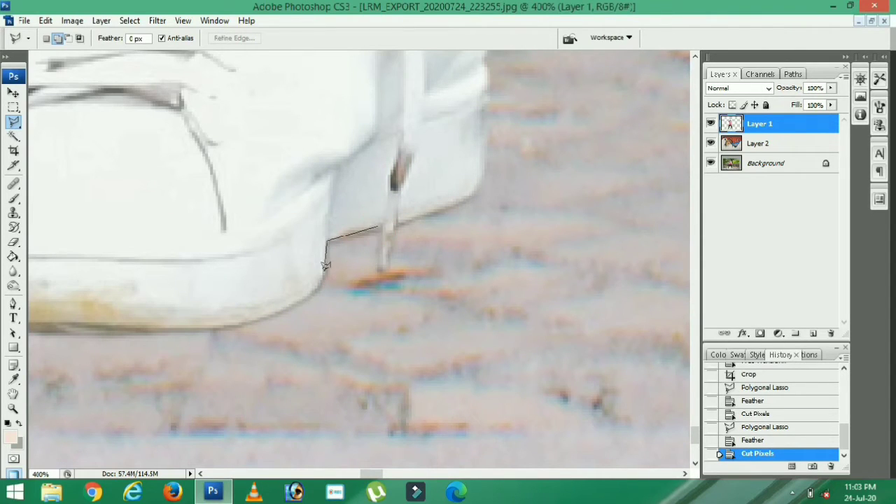
click(324, 277)
click(283, 305)
click(246, 316)
click(179, 334)
click(188, 358)
click(320, 373)
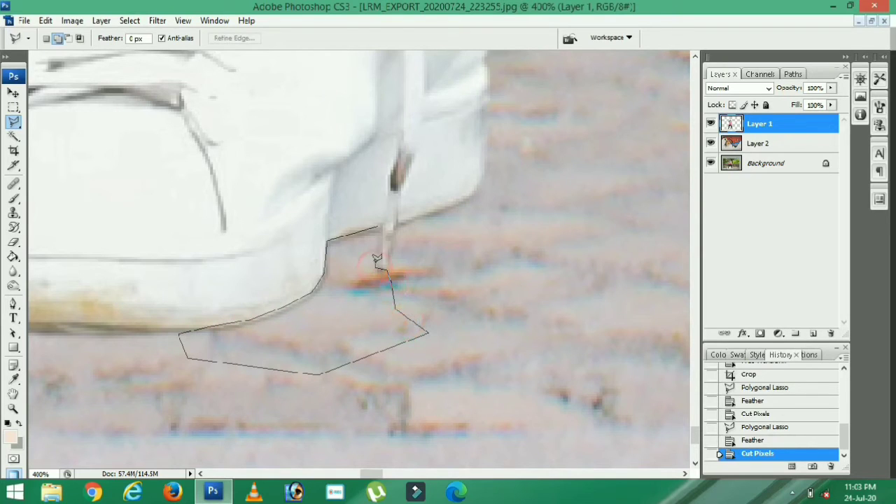
click(377, 259)
right_click(370, 250)
click(414, 44)
key(Return)
key(ctrl+x)
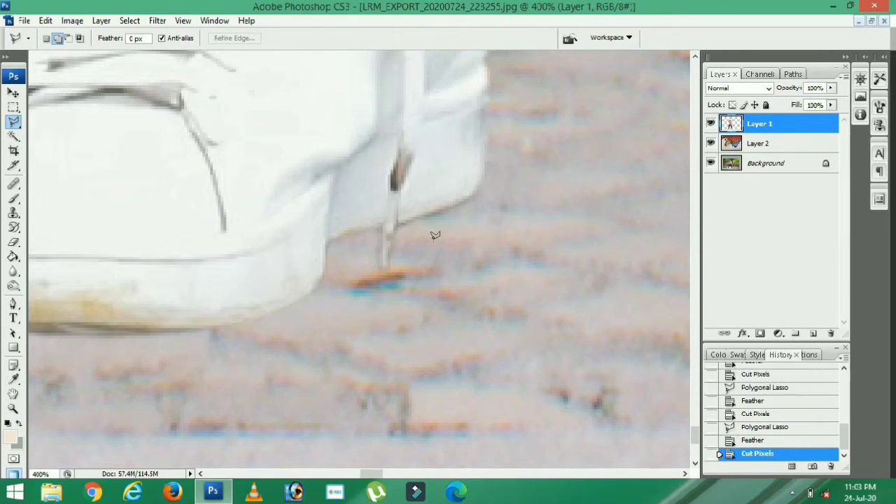
Select the fringe beneath the left-hand shoe's heel, feather the selection and cut it out
click(473, 194)
click(486, 184)
double_click(505, 214)
right_click(522, 219)
click(540, 257)
key(Return)
key(ctrl+x)
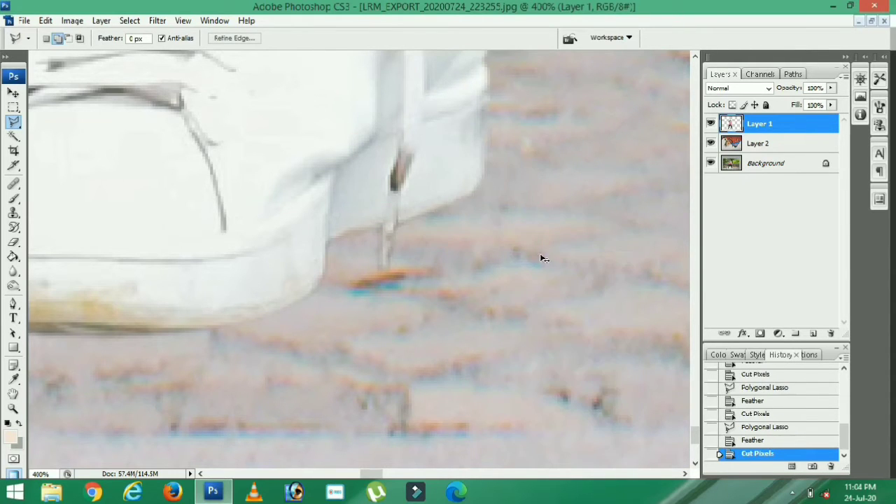
Outline the leftover background around the outside of the left-hand shoe's protruding lace loop, feather the selection and cut it out
key(ctrl+minus)
key(ctrl+minus)
key(ctrl+minus)
key(ctrl+plus)
key(ctrl+plus)
click(133, 148)
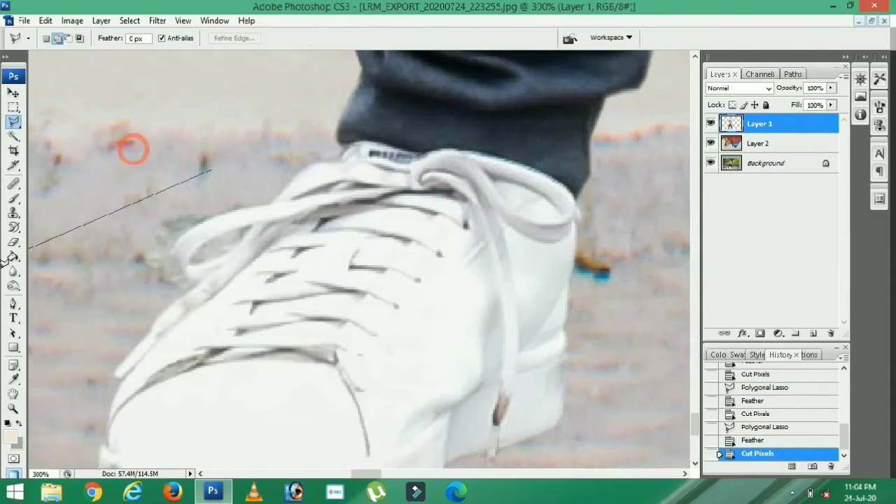
key(ctrl+plus)
click(278, 284)
click(325, 314)
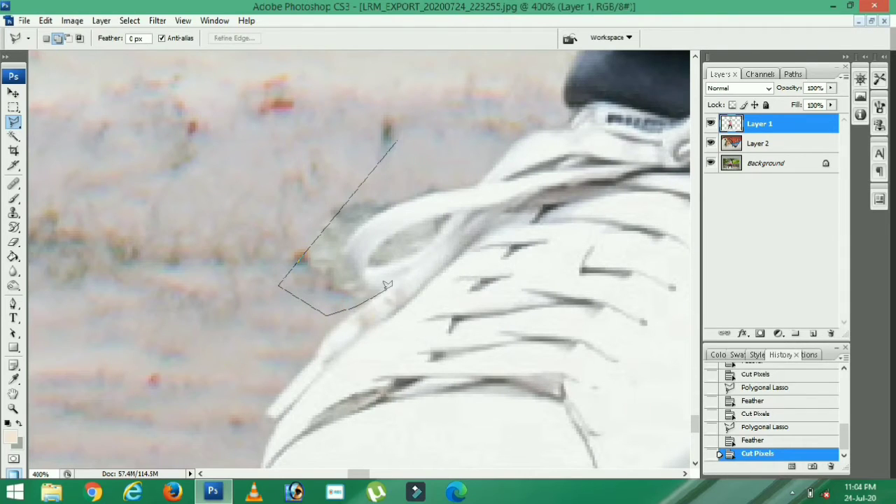
click(373, 288)
mouse_move(359, 222)
mouse_down()
mouse_move(399, 195)
mouse_move(455, 183)
mouse_up()
click(480, 175)
double_click(448, 129)
right_click(449, 129)
click(480, 166)
key(Return)
key(ctrl+x)
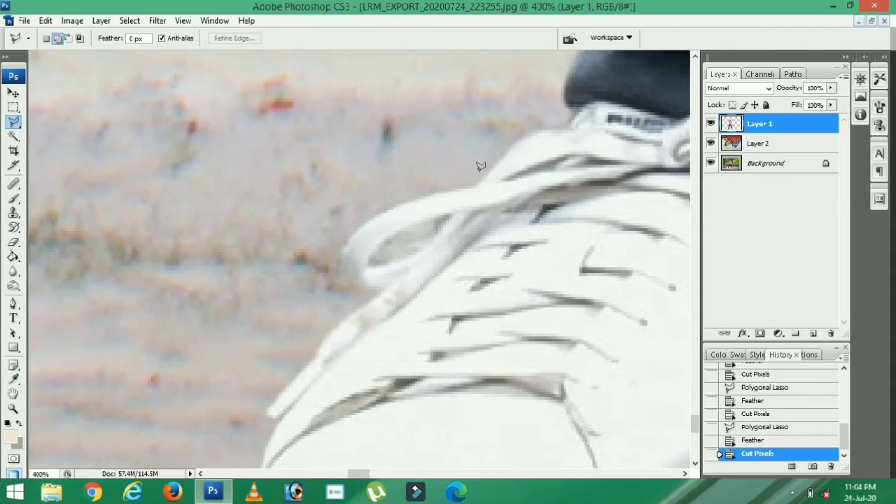
Select the grey background inside the left-hand shoe's lace loop, feather it by 1 pixel and cut it out
mouse_move(385, 238)
mouse_down()
mouse_move(423, 211)
mouse_move(424, 222)
mouse_move(450, 213)
mouse_up()
click(435, 243)
click(410, 256)
click(378, 265)
click(367, 259)
right_click(374, 255)
click(409, 48)
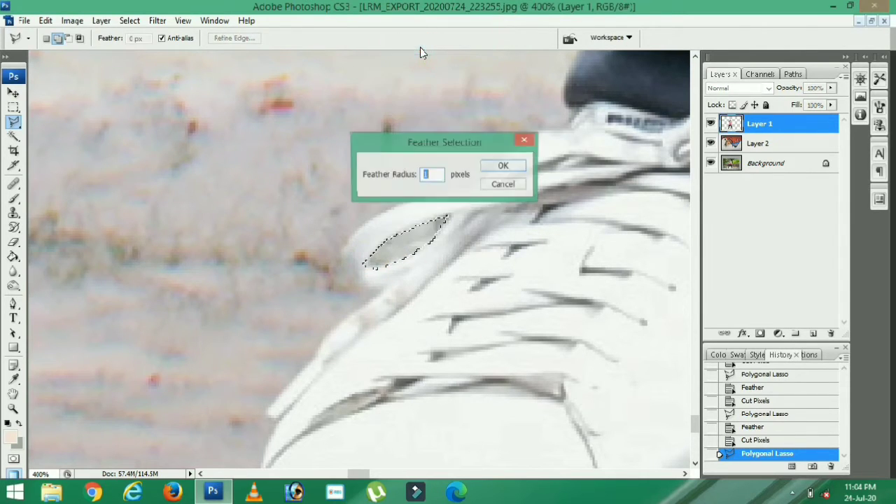
key(Return)
key(ctrl+x)
Examine the cleaned left-hand shoe and lower trouser leg against the mural background from farther out
key(ctrl+minus)
key(ctrl+minus)
key(ctrl+minus)
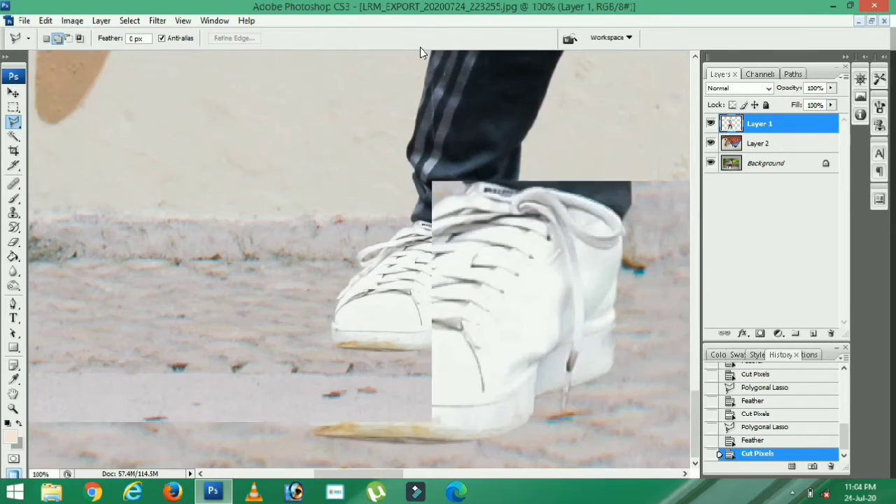
key(ctrl+plus)
key(ctrl+minus)
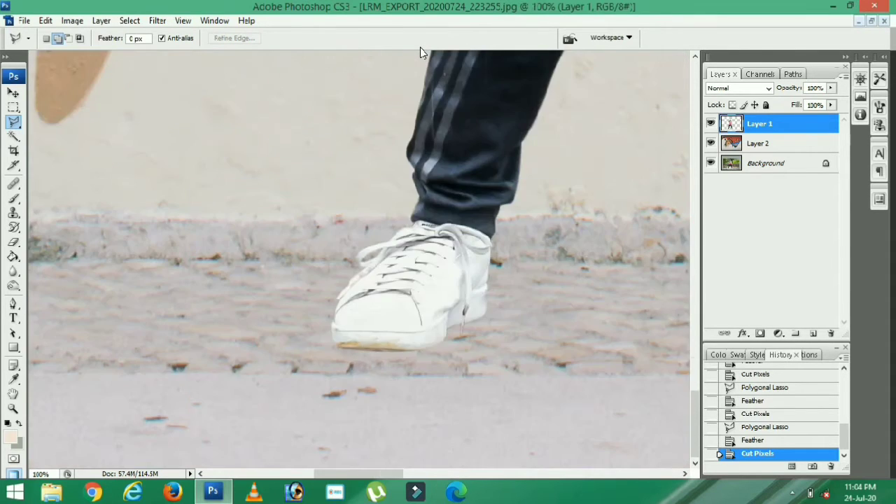
key(ctrl+minus)
key(ctrl+minus)
key(ctrl+plus)
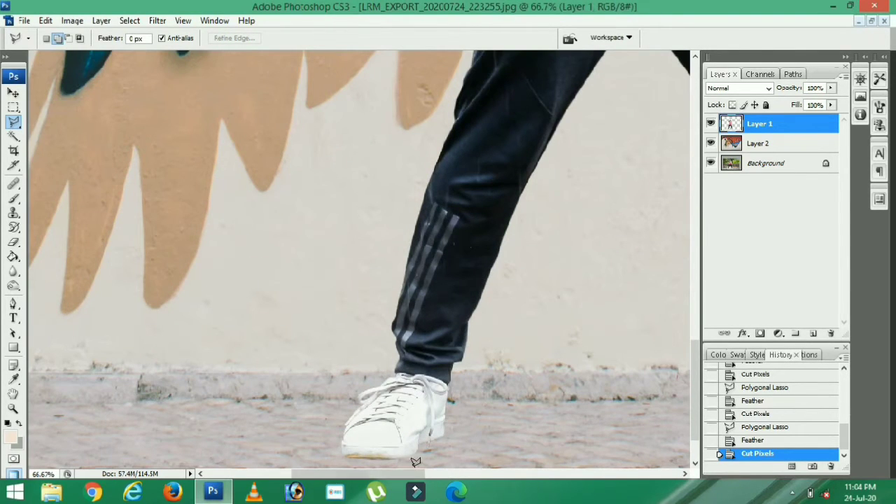
Lasso the fringe along the back of the right-hand shoe's heel, feather the selection and cut it out
drag(414, 473, 523, 479)
drag(695, 386, 698, 437)
key(ctrl+plus)
key(ctrl+plus)
key(ctrl+plus)
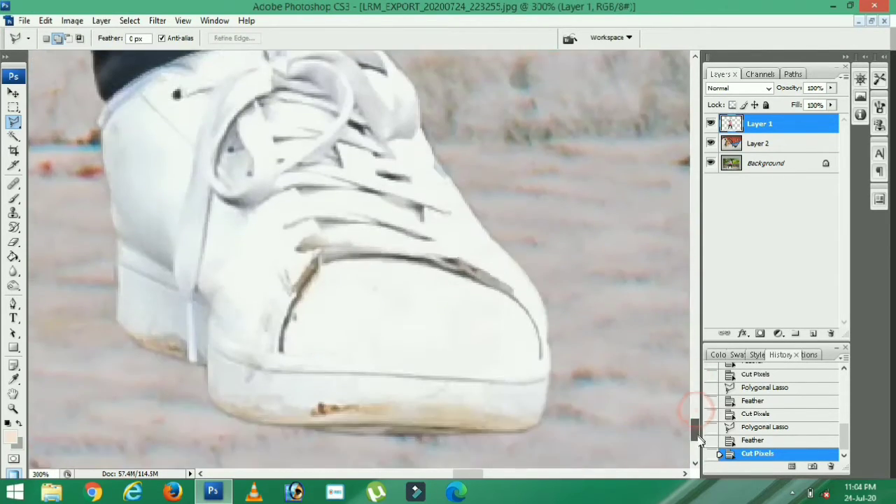
click(96, 191)
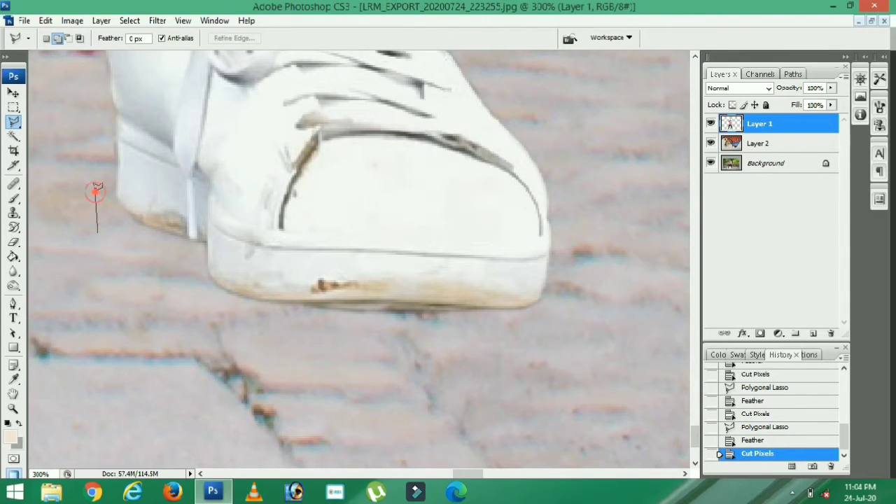
click(91, 137)
click(114, 131)
click(119, 160)
double_click(117, 201)
right_click(118, 206)
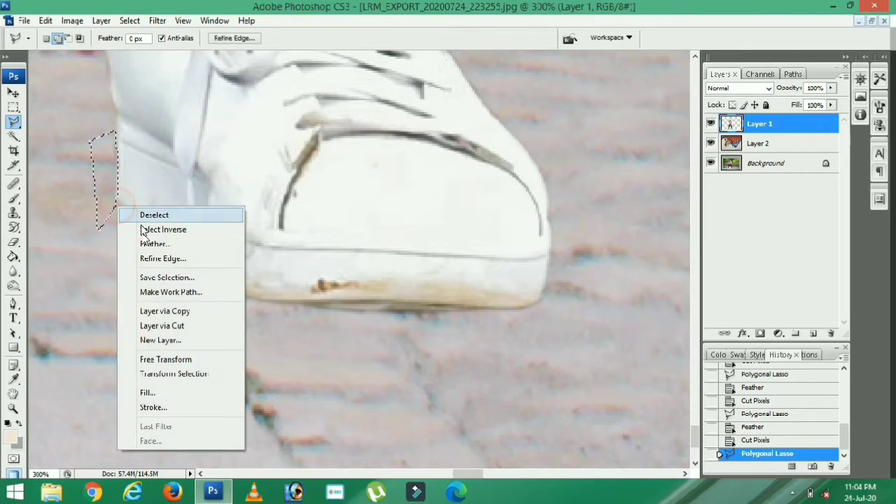
click(143, 245)
key(Return)
key(ctrl+x)
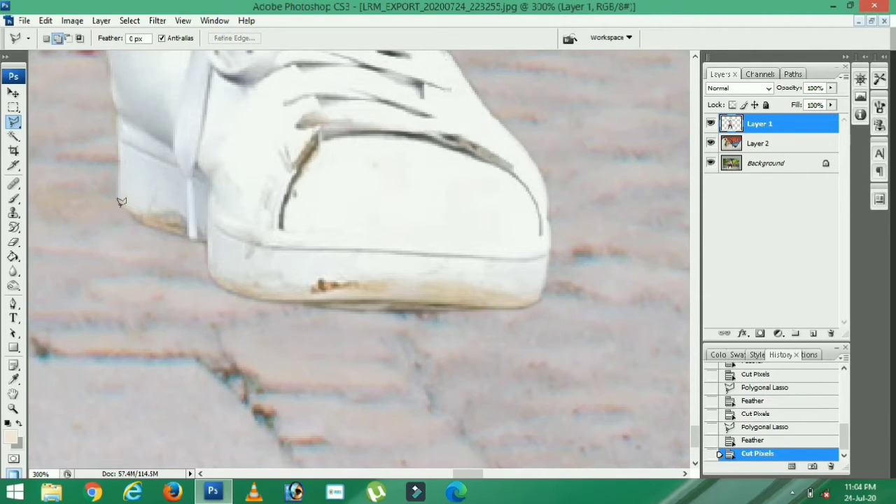
Trace the right-hand shoe's underside from heel past the lace tip to the toe, feather the selection and cut the fringe below
click(119, 204)
click(189, 236)
click(190, 238)
click(207, 239)
click(240, 289)
click(271, 298)
click(383, 308)
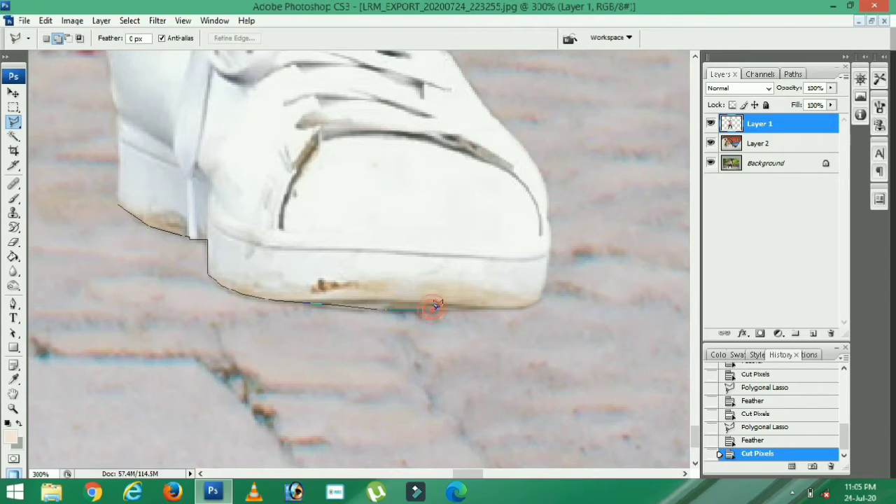
click(486, 304)
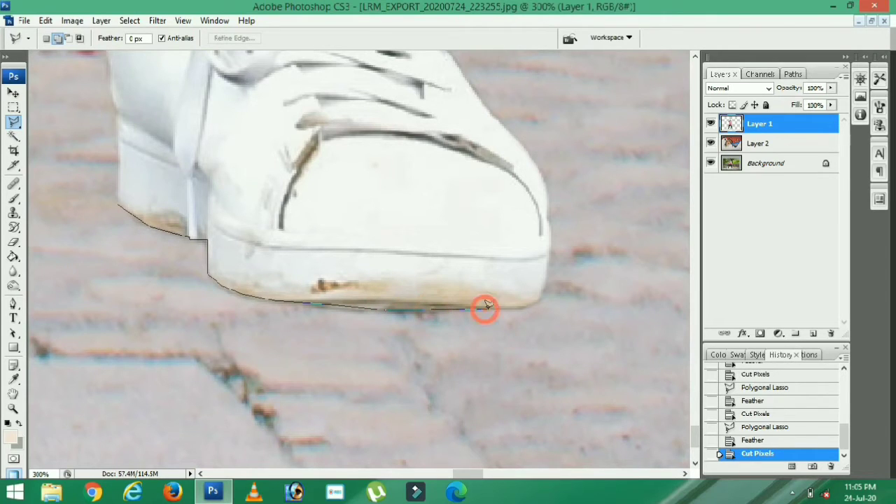
click(525, 305)
click(423, 375)
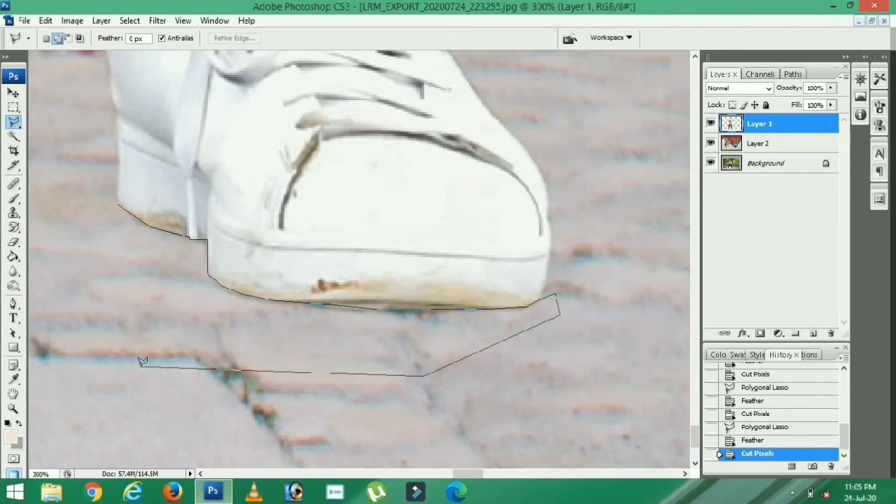
double_click(142, 364)
right_click(221, 120)
click(204, 158)
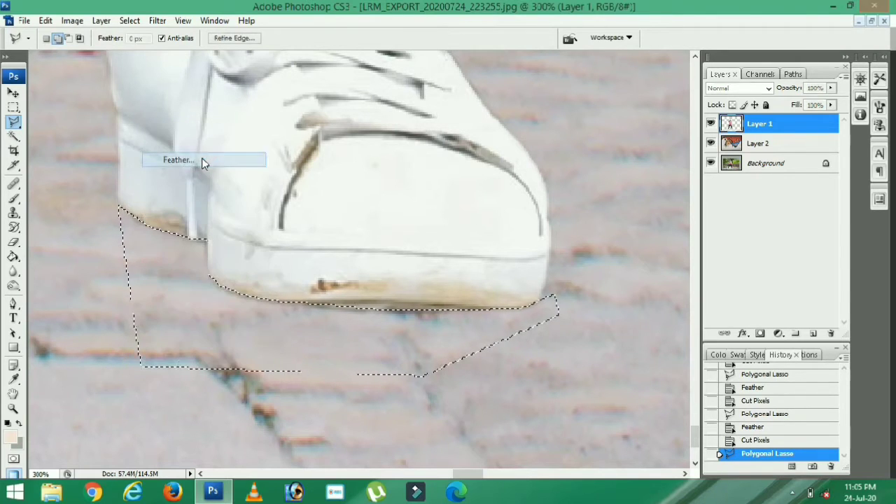
key(Return)
key(ctrl+x)
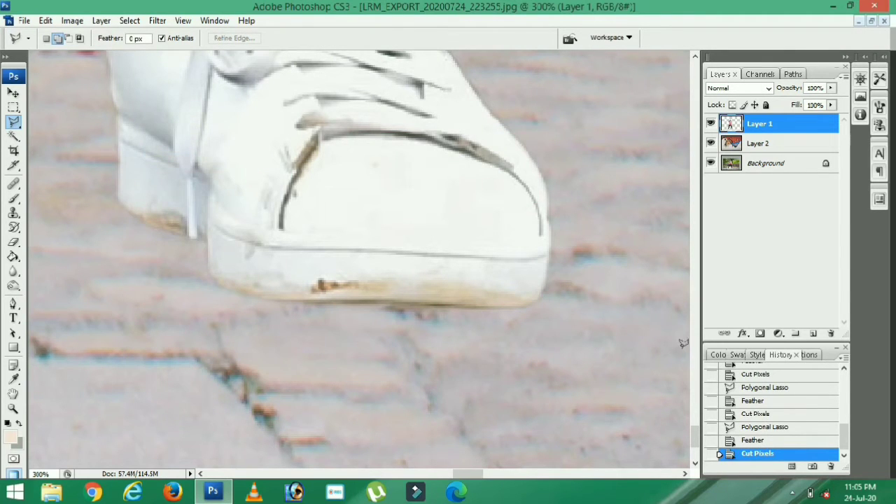
Trace the right-hand shoe's front edge from the top laces down to the toe, feather the selection and cut out the fringe
drag(695, 432, 696, 417)
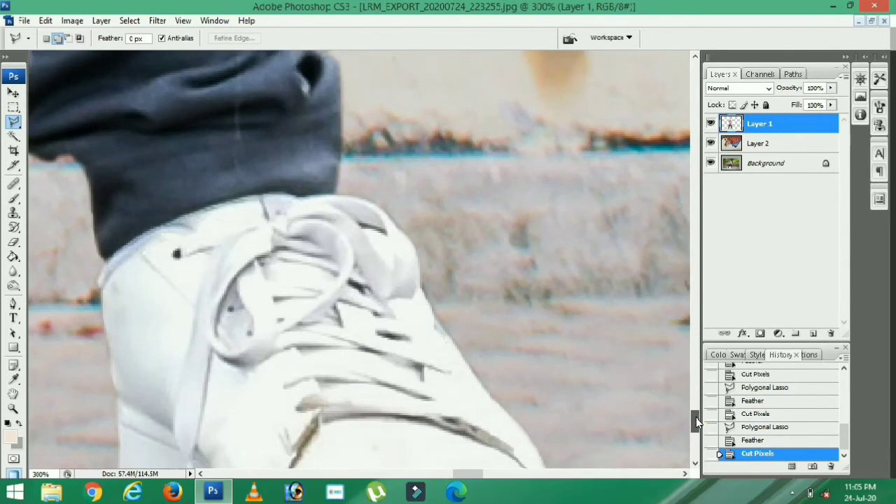
click(481, 204)
click(400, 231)
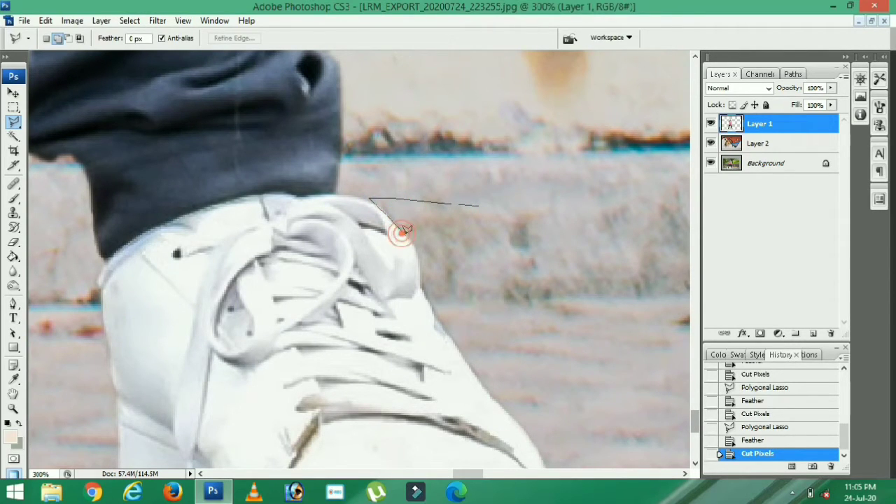
click(419, 274)
click(434, 319)
click(464, 356)
click(480, 380)
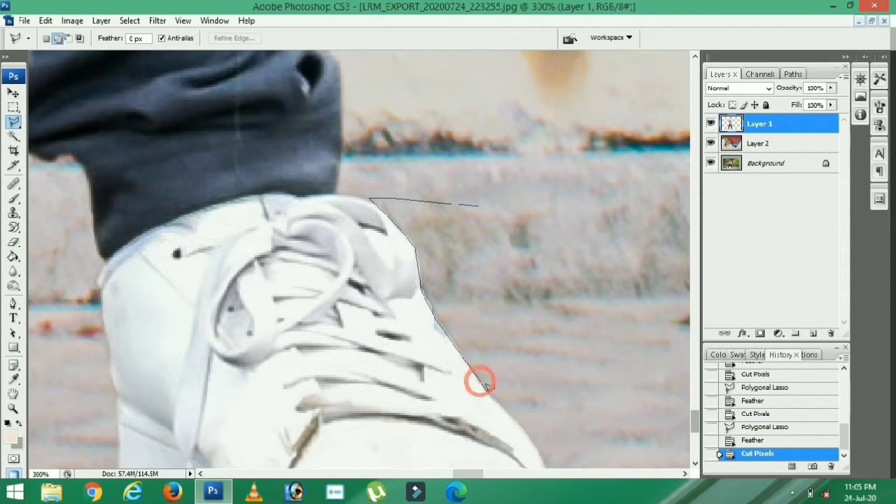
click(522, 424)
scroll(517, 424, down, 5)
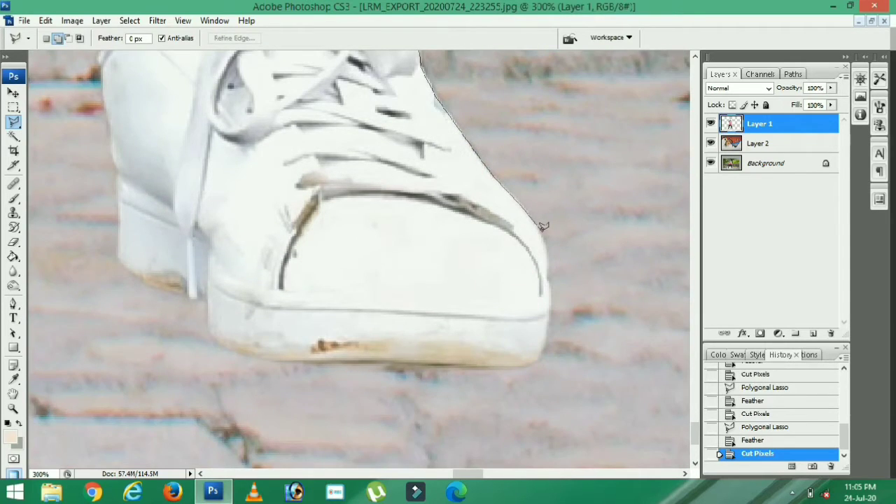
click(541, 225)
click(545, 253)
click(546, 277)
click(571, 267)
double_click(578, 129)
right_click(578, 129)
click(600, 167)
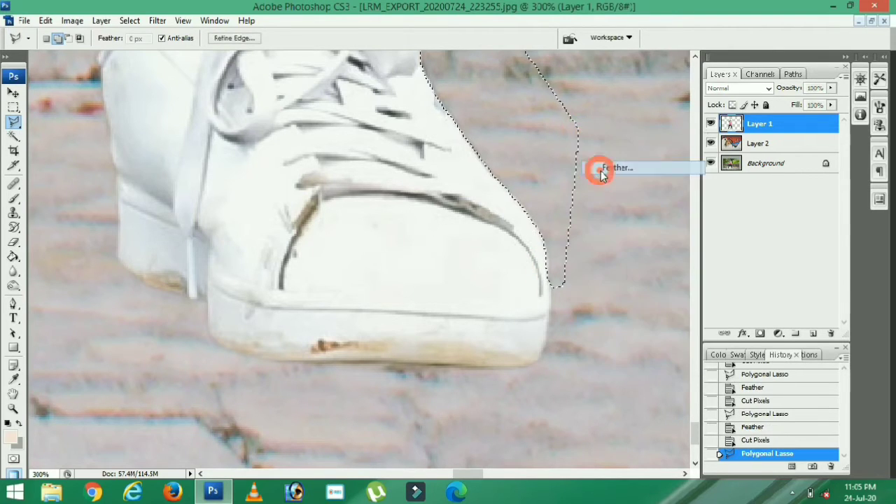
key(Return)
key(ctrl+x)
Examine the trimmed right-hand shoe, the trousers and the upper body against the mural from farther out
key(ctrl+minus)
key(ctrl+minus)
key(ctrl+minus)
key(ctrl+minus)
key(ctrl+minus)
key(ctrl+minus)
key(ctrl+minus)
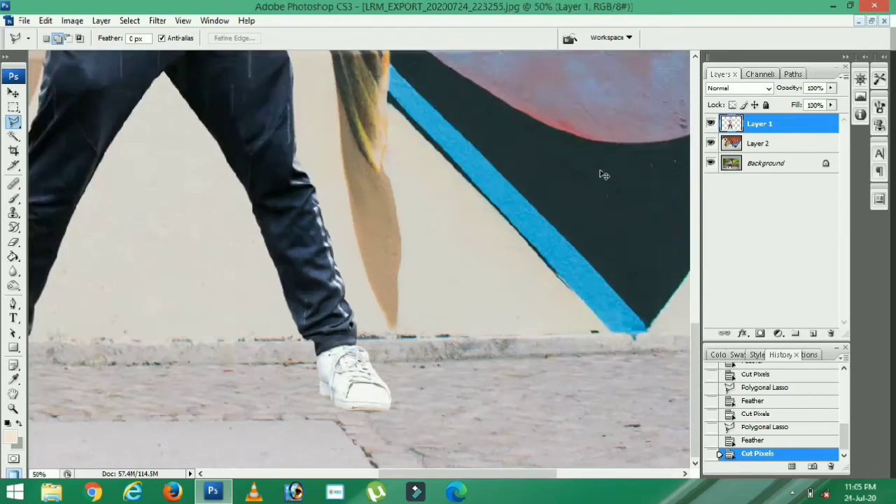
key(ctrl+plus)
key(ctrl+plus)
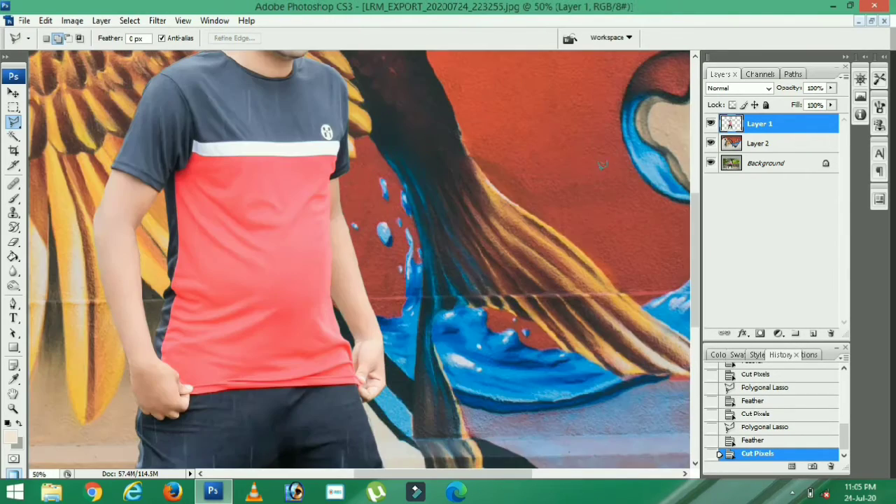
Lasso the fringe along the outer edge of the left-hand upper arm above the elbow, feather the selection and cut it out
drag(448, 474, 410, 474)
key(ctrl+plus)
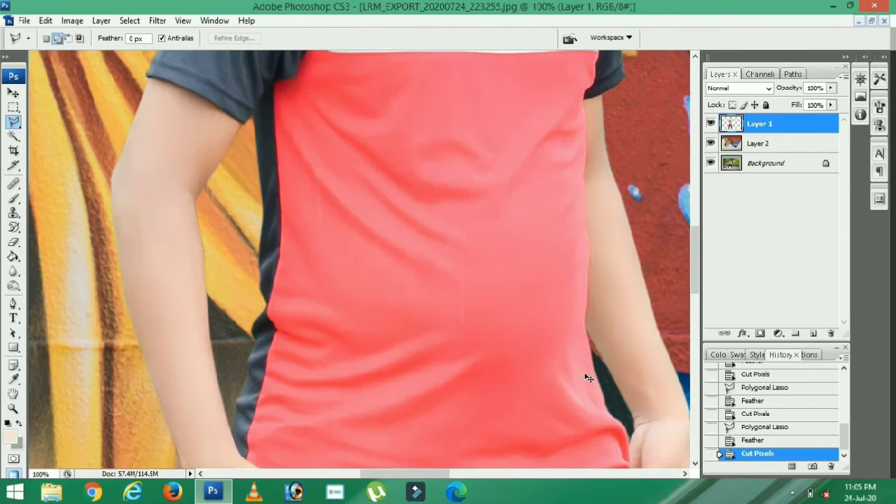
key(ctrl+plus)
drag(413, 473, 382, 474)
drag(696, 261, 696, 242)
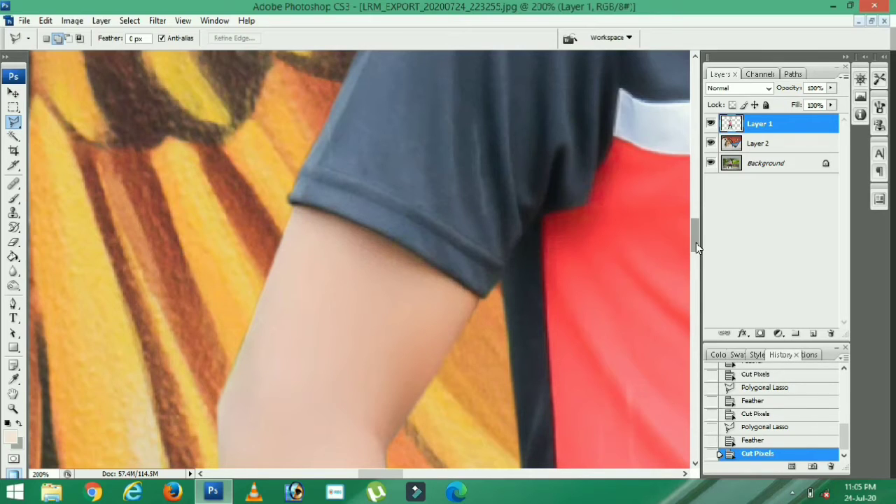
click(221, 273)
double_click(212, 403)
right_click(211, 406)
click(291, 203)
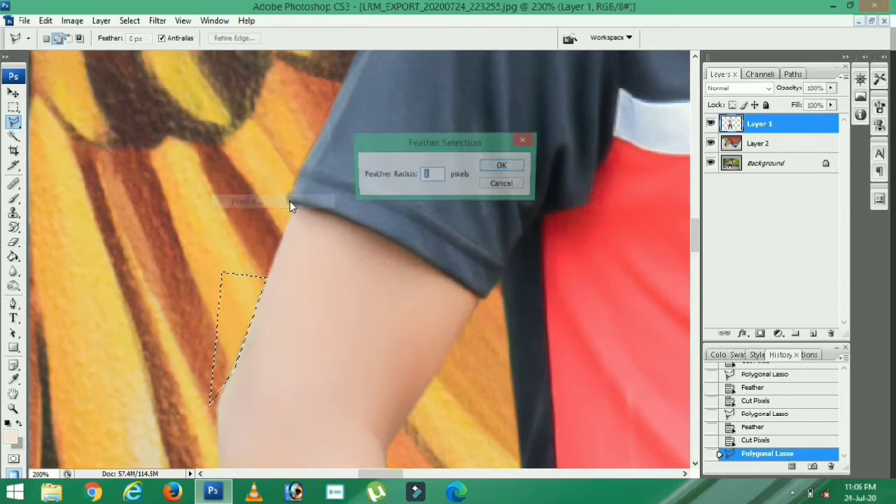
key(Return)
key(ctrl+x)
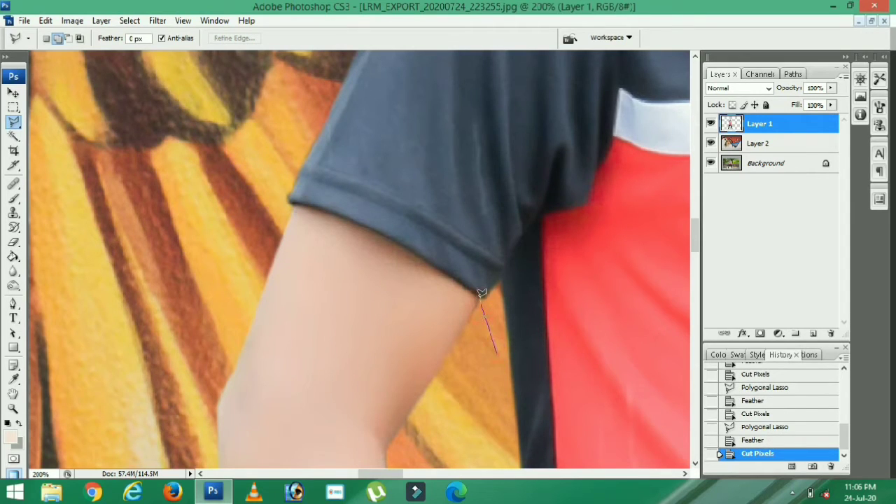
Trace the left-hand arm's inner edge from the sleeve past the elbow, feather the selection and cut the fringe between arm and shirt
click(480, 300)
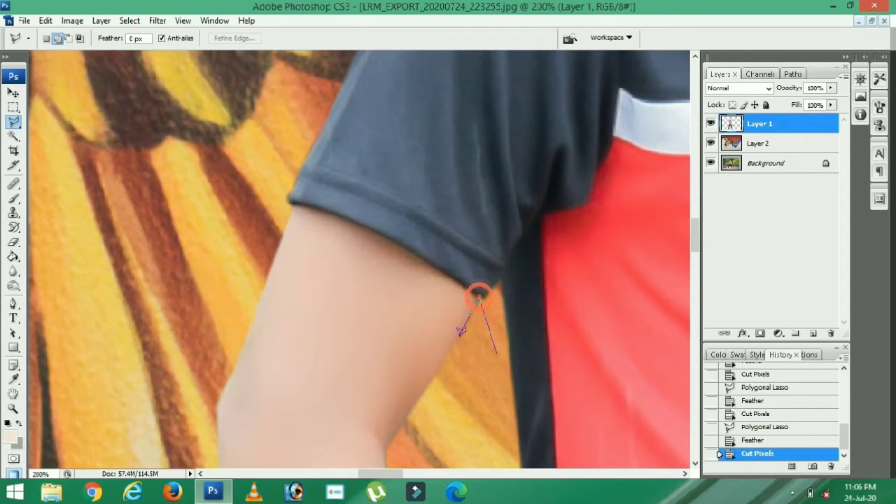
click(385, 441)
scroll(384, 442, down, 5)
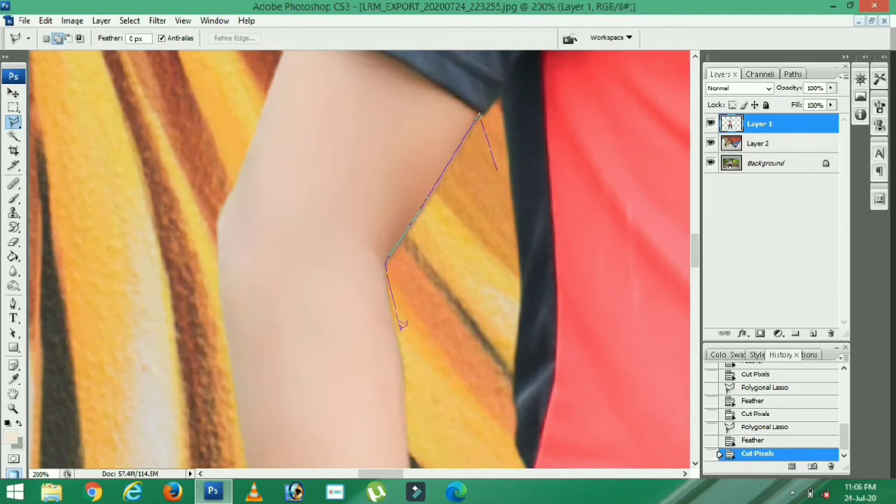
click(388, 288)
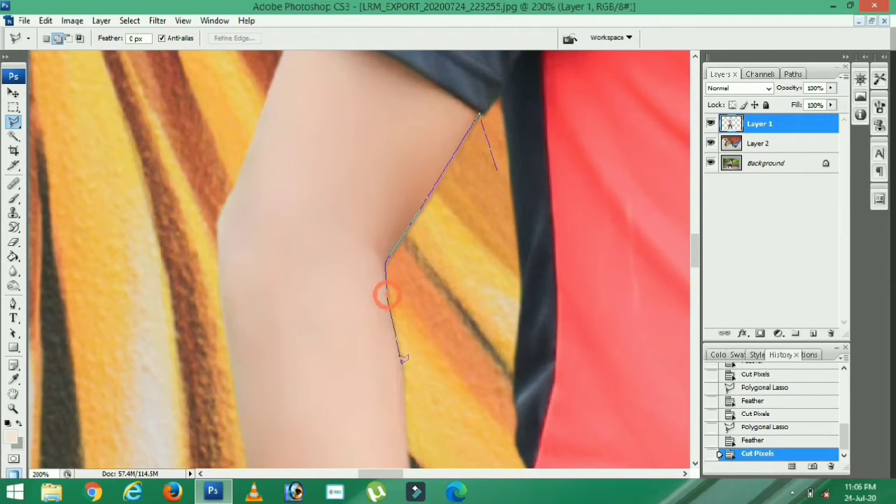
click(403, 398)
double_click(418, 424)
right_click(419, 414)
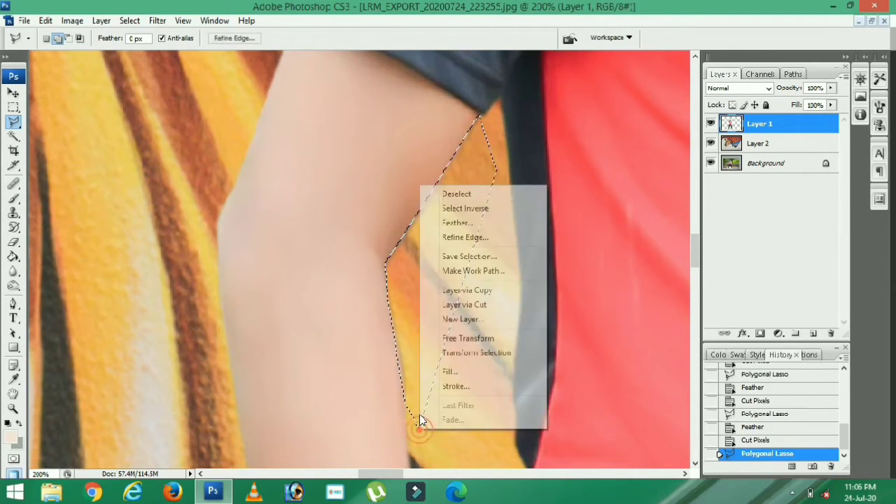
click(444, 223)
key(ctrl+d)
Lasso the fringe along the neck from below the ear to the collar, feather the selection and cut it out
key(ctrl+minus)
key(ctrl+minus)
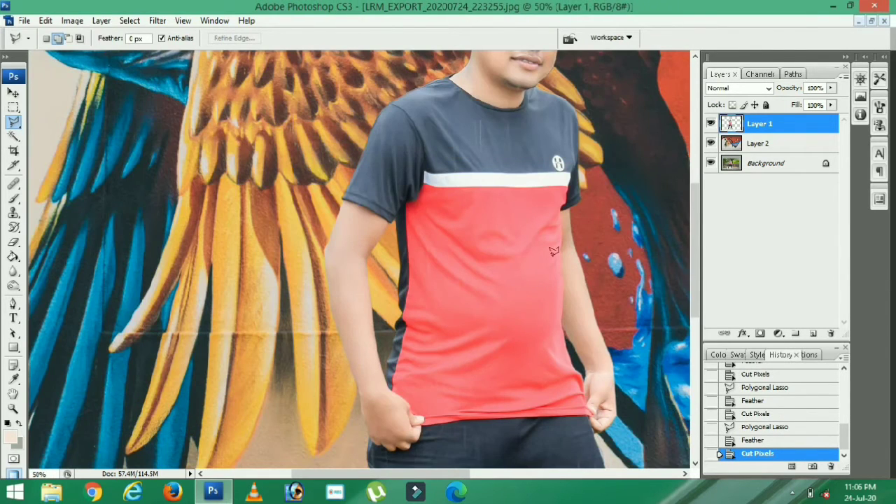
drag(696, 273, 698, 212)
key(ctrl+plus)
key(ctrl+plus)
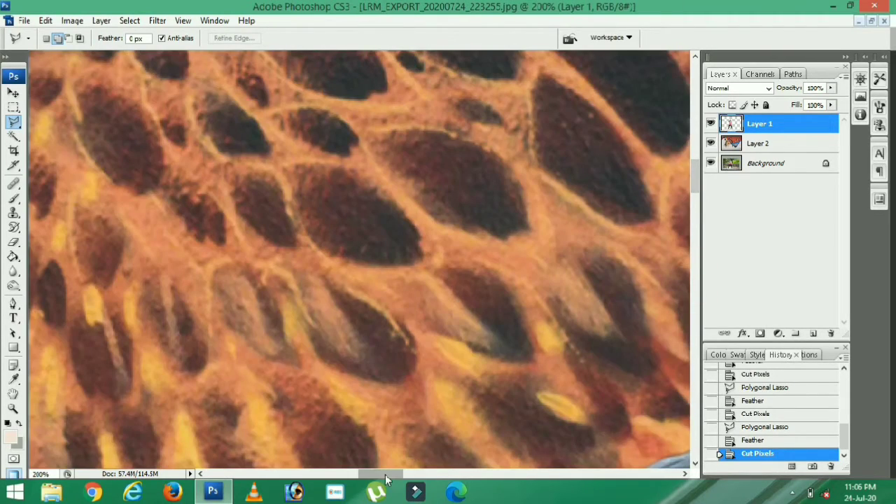
drag(384, 474, 425, 482)
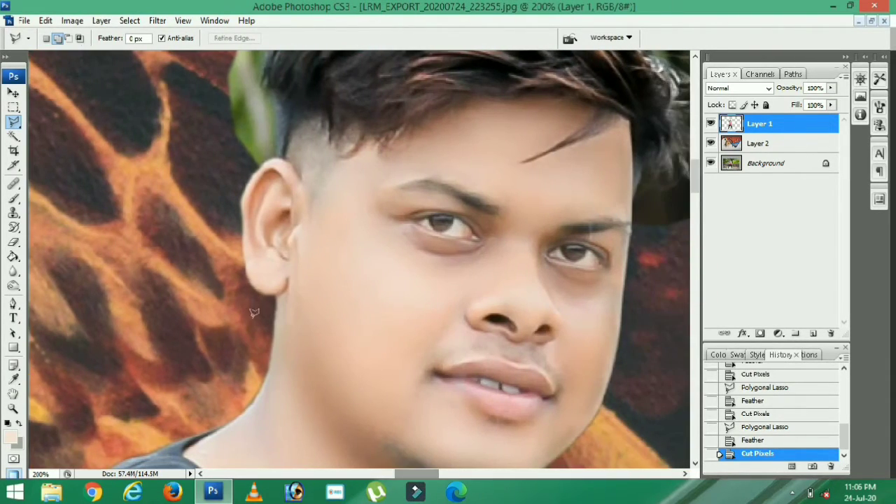
click(274, 308)
click(273, 350)
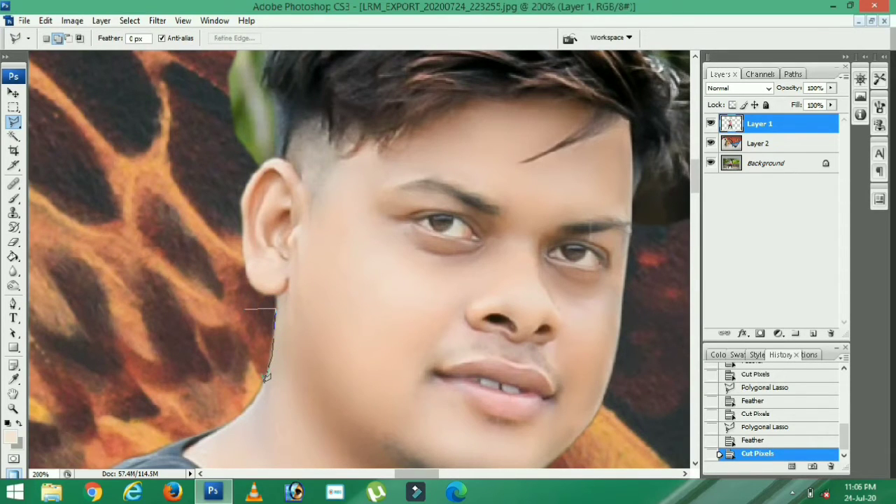
click(254, 402)
double_click(202, 399)
right_click(253, 70)
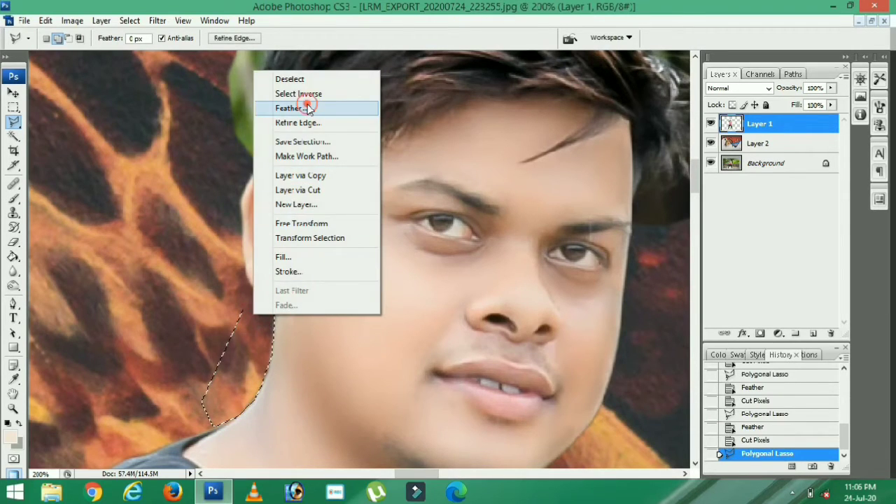
click(309, 107)
key(ctrl+x)
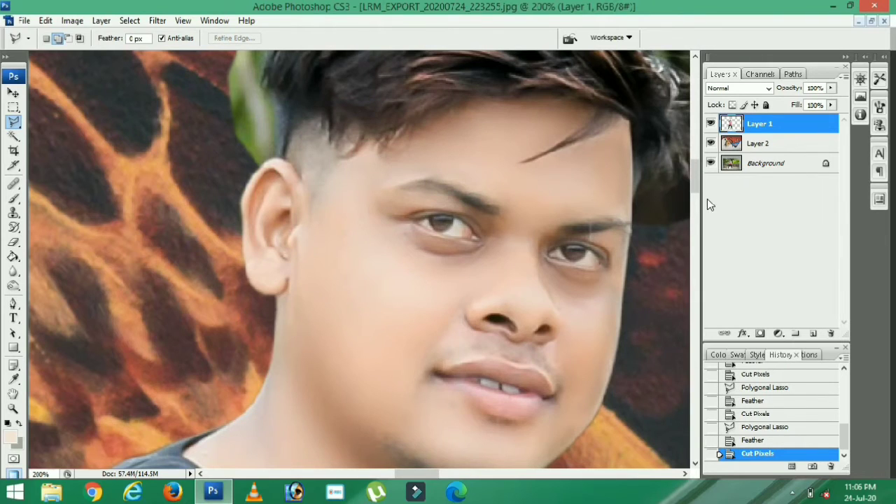
Set up the Eraser with the 33 px spatter brush tip and reduce its diameter to 12 px for the hair edges
drag(695, 187, 694, 170)
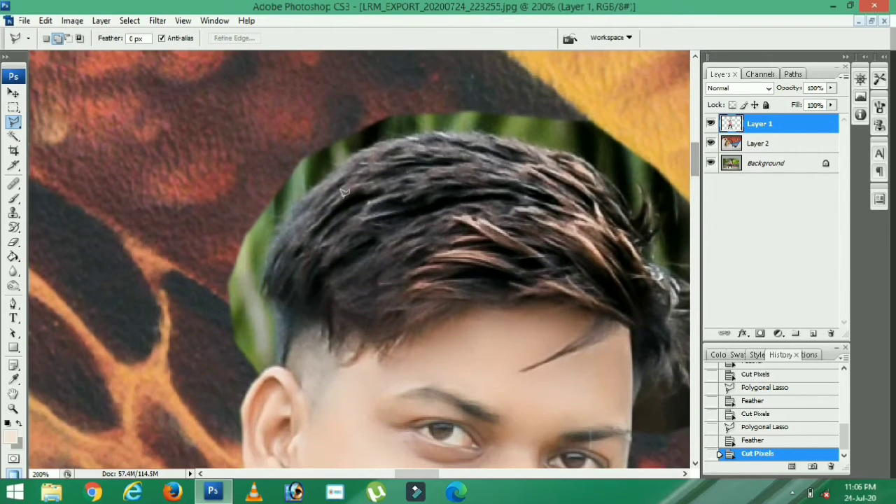
click(13, 241)
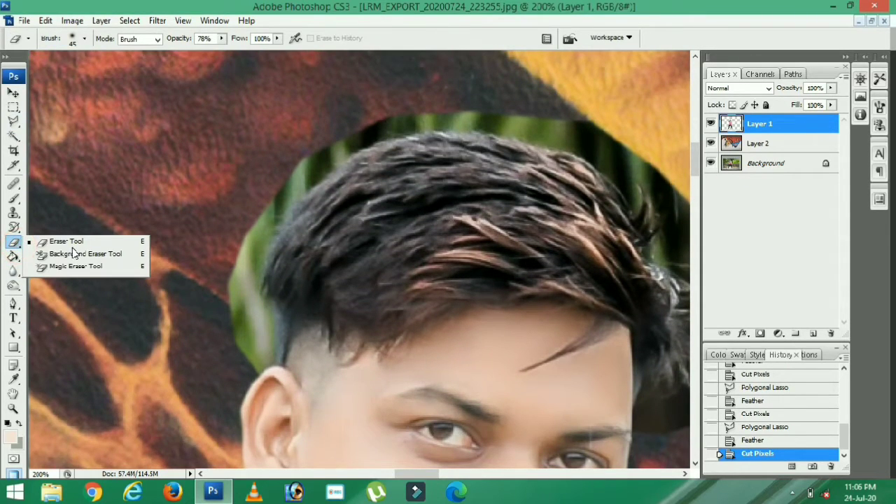
click(710, 457)
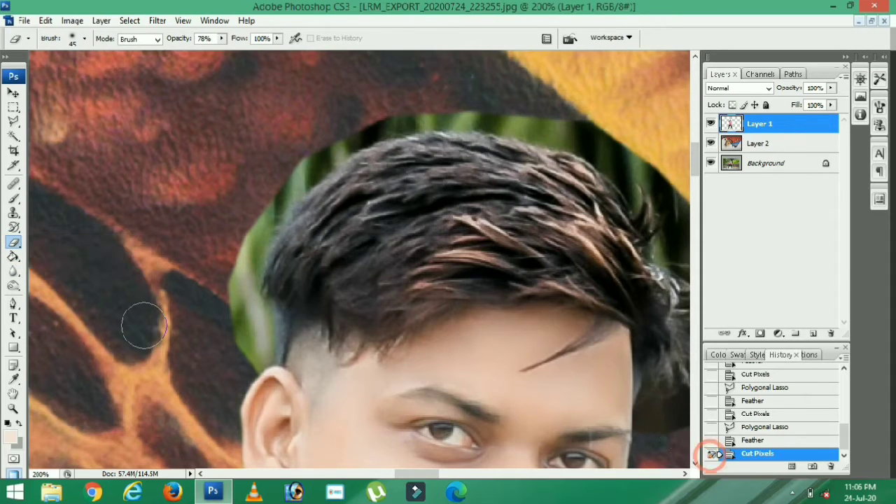
click(14, 242)
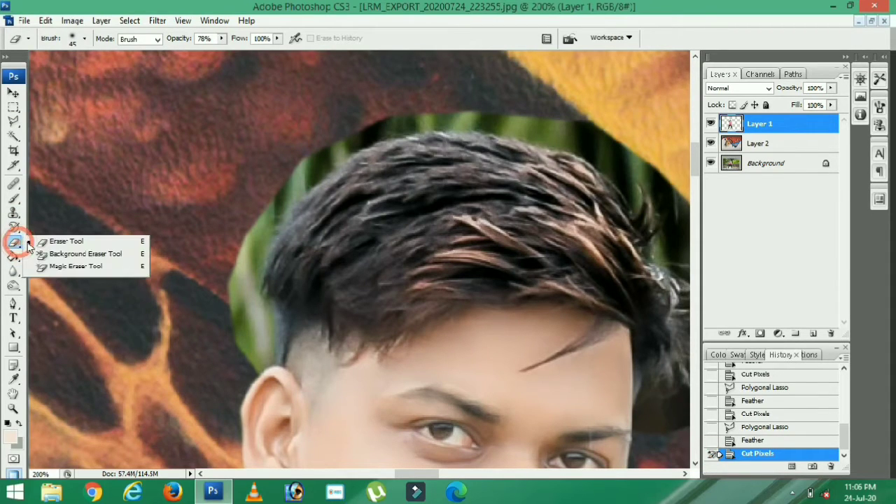
click(49, 240)
right_click(188, 177)
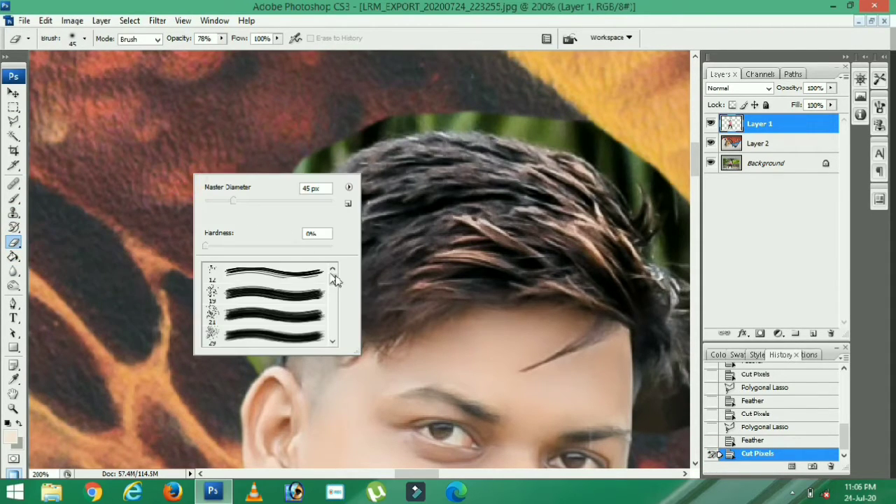
drag(333, 282, 332, 299)
click(280, 301)
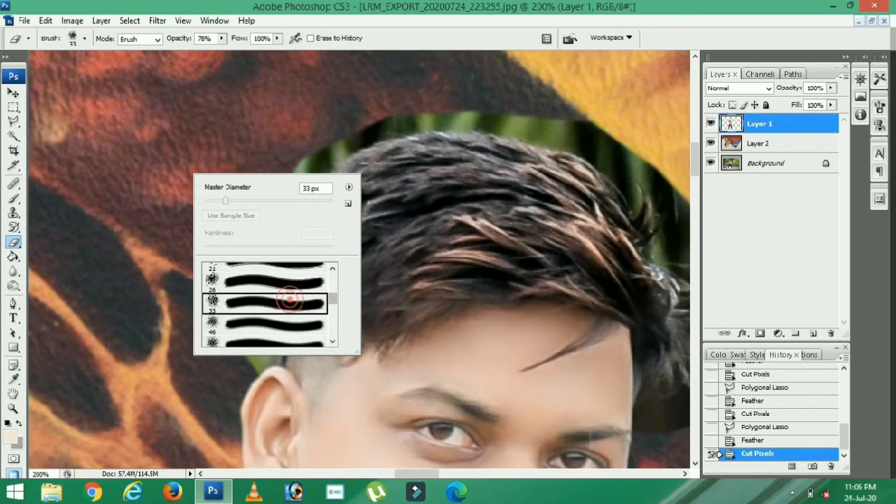
right_click(284, 81)
click(308, 107)
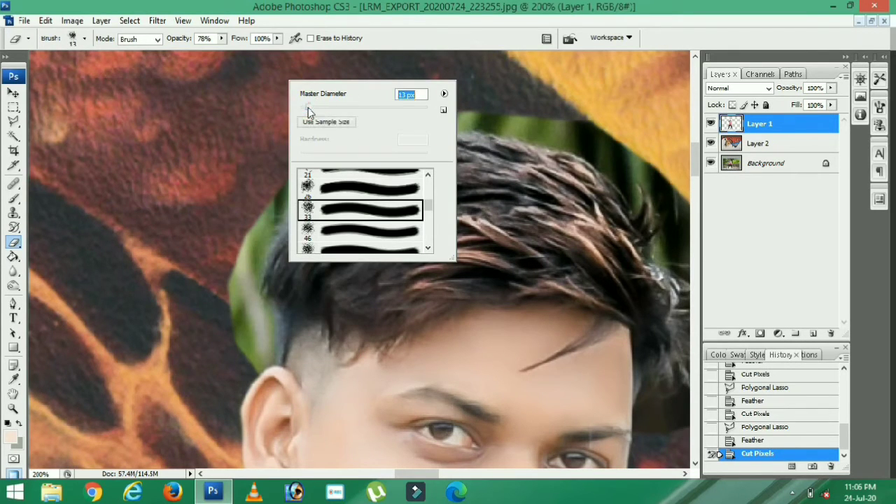
click(238, 158)
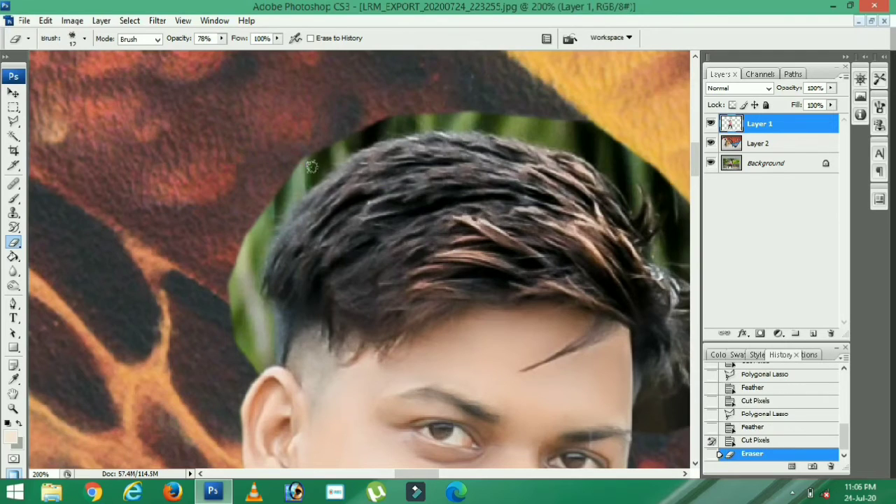
Erase the green background along the left-hand side of the hair down towards the ear, enlarging the spatter brush to 17 px
mouse_move(322, 167)
mouse_down()
mouse_move(258, 198)
mouse_move(305, 188)
mouse_move(238, 224)
mouse_up()
mouse_move(294, 198)
mouse_down()
mouse_move(247, 241)
mouse_move(277, 225)
mouse_move(239, 244)
mouse_up()
drag(287, 218, 282, 210)
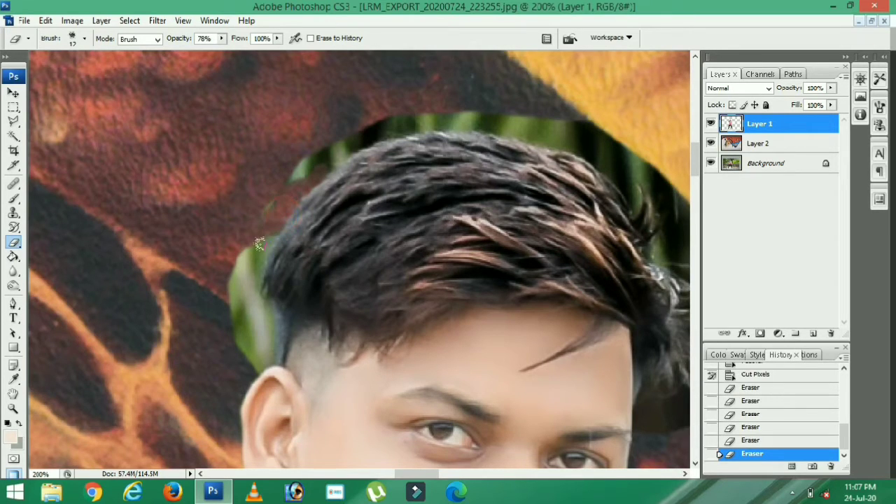
right_click(263, 238)
click(288, 263)
mouse_move(253, 249)
mouse_down()
mouse_move(242, 244)
mouse_move(256, 242)
mouse_move(254, 254)
mouse_move(223, 275)
mouse_move(245, 269)
mouse_move(262, 237)
mouse_move(231, 298)
mouse_move(244, 294)
mouse_move(252, 271)
mouse_move(254, 306)
mouse_move(268, 312)
mouse_move(230, 314)
mouse_move(257, 317)
mouse_up()
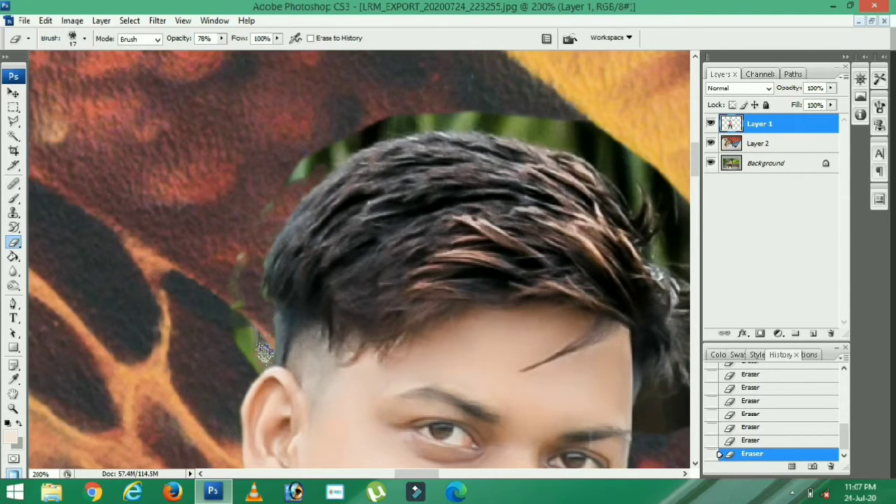
Try to erase the remaining green patches above the ear and beside the upper left-hand hair edge
mouse_move(248, 361)
mouse_down()
mouse_move(246, 319)
mouse_move(234, 305)
mouse_up()
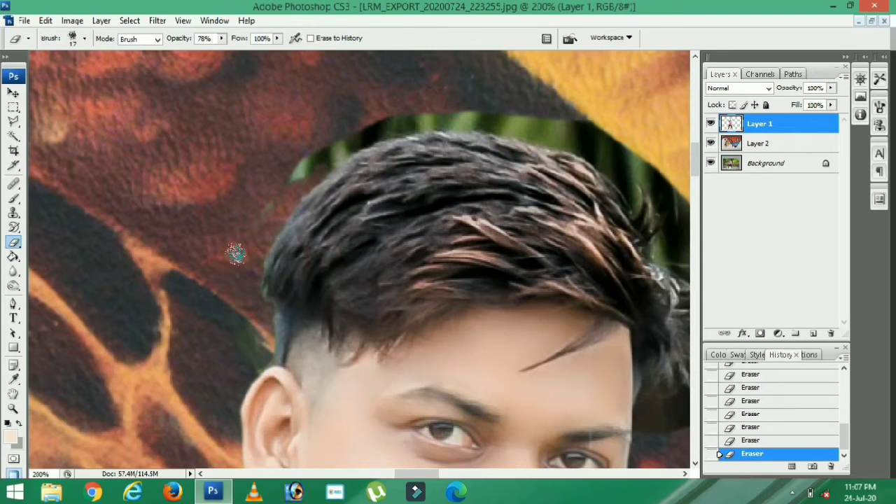
mouse_move(254, 219)
mouse_down()
mouse_move(325, 168)
mouse_move(286, 199)
mouse_move(299, 181)
mouse_up()
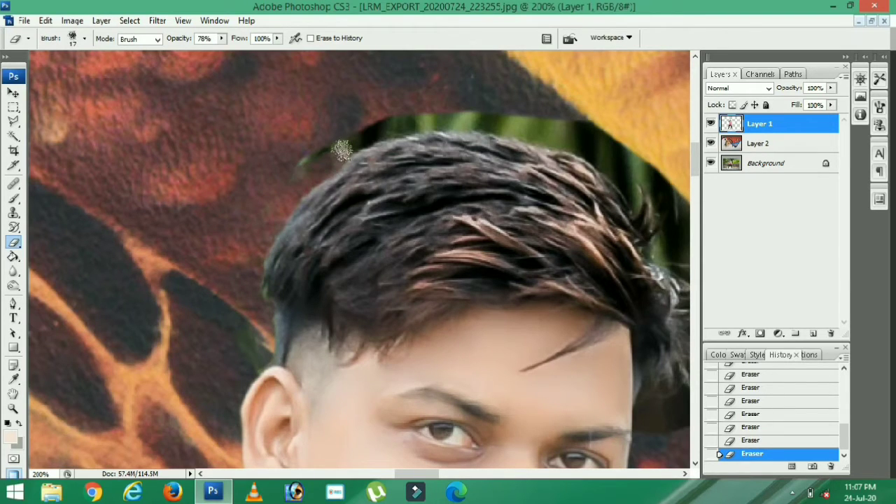
drag(345, 154, 253, 353)
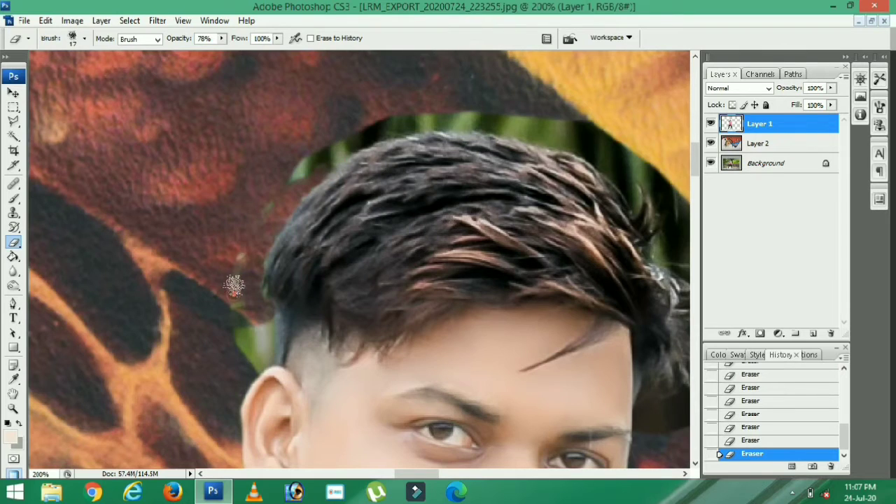
Erase the green background along the top of the hair and beside its upper right-hand edge, reducing the spatter brush to 8 px
mouse_move(234, 285)
mouse_down()
mouse_move(258, 210)
mouse_move(315, 152)
mouse_move(303, 172)
mouse_move(357, 137)
mouse_move(326, 148)
mouse_move(363, 140)
mouse_move(360, 127)
mouse_move(404, 120)
mouse_move(379, 113)
mouse_move(563, 141)
mouse_move(550, 119)
mouse_up()
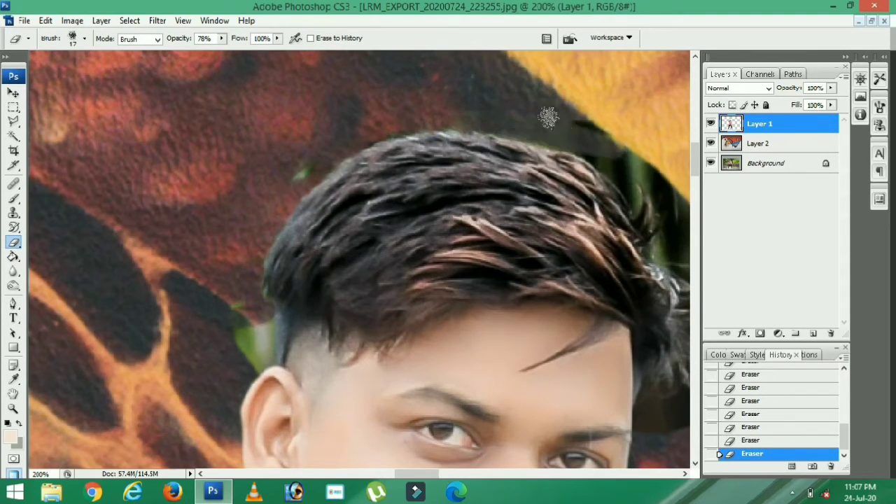
drag(420, 473, 443, 474)
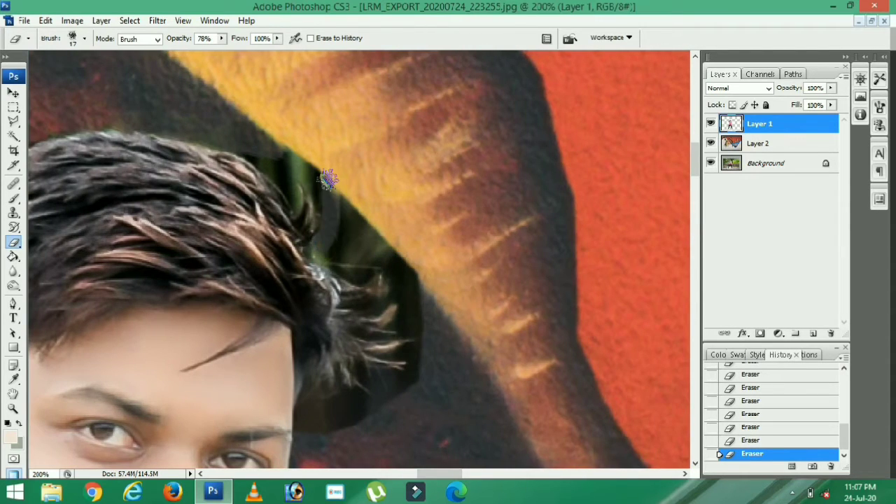
mouse_move(324, 204)
mouse_down()
mouse_move(312, 180)
mouse_move(310, 189)
mouse_move(292, 176)
mouse_move(297, 203)
mouse_up()
right_click(297, 203)
click(297, 213)
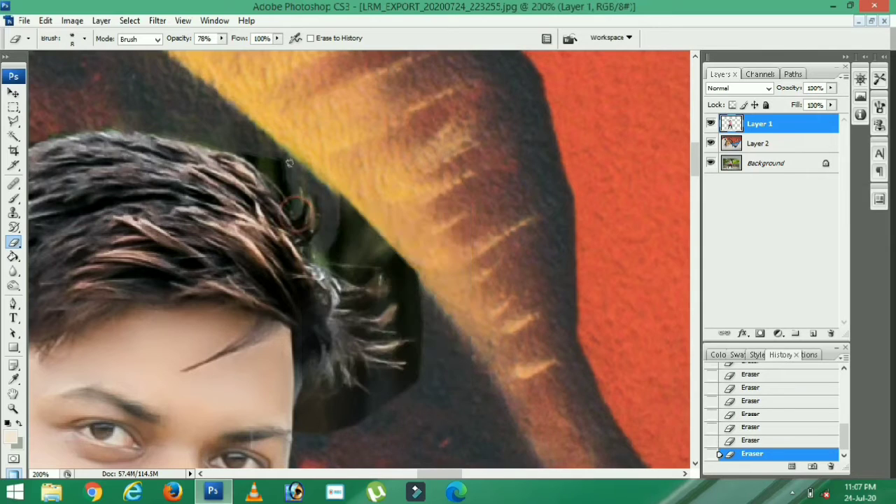
Enlarge the spatter brush to 26 px and erase the dark green background around the flicked strands on the right-hand side of the hair
right_click(320, 177)
click(352, 202)
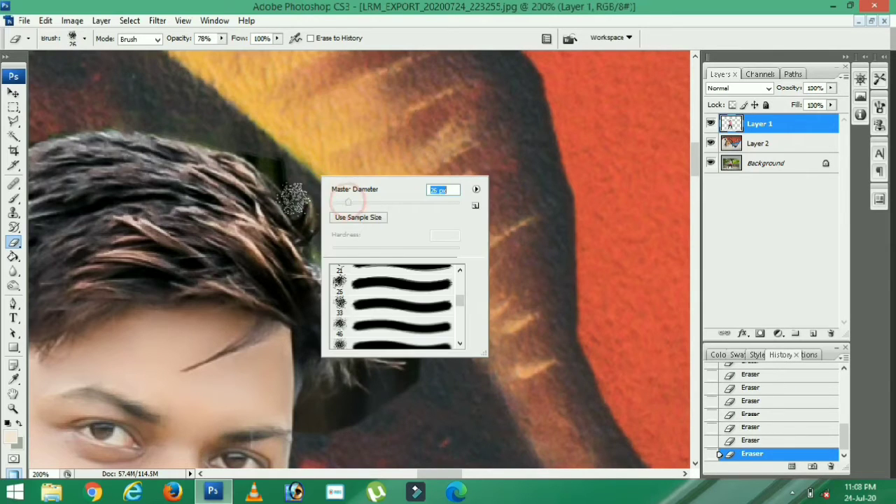
mouse_move(295, 183)
mouse_down()
mouse_move(252, 128)
mouse_move(260, 150)
mouse_move(228, 129)
mouse_move(68, 102)
mouse_up()
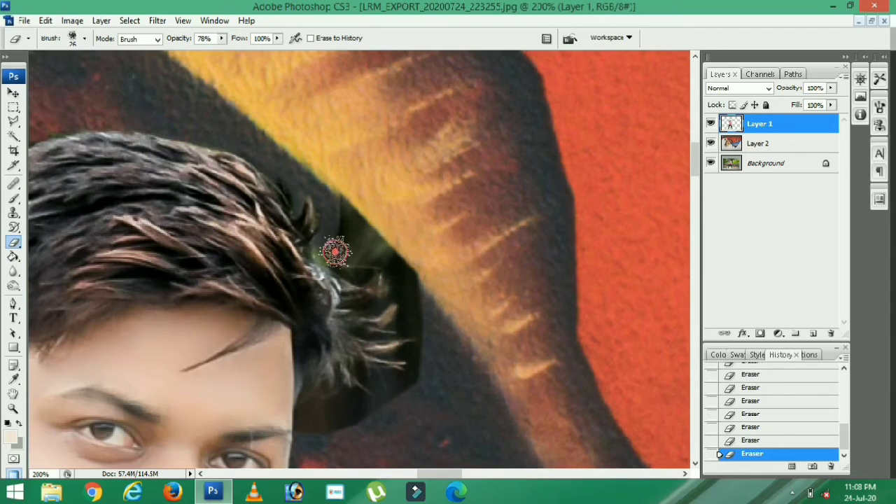
mouse_move(334, 249)
mouse_down()
mouse_move(358, 221)
mouse_move(354, 198)
mouse_move(322, 251)
mouse_move(385, 215)
mouse_move(328, 247)
mouse_move(347, 247)
mouse_move(348, 261)
mouse_move(409, 232)
mouse_up()
drag(397, 274, 416, 268)
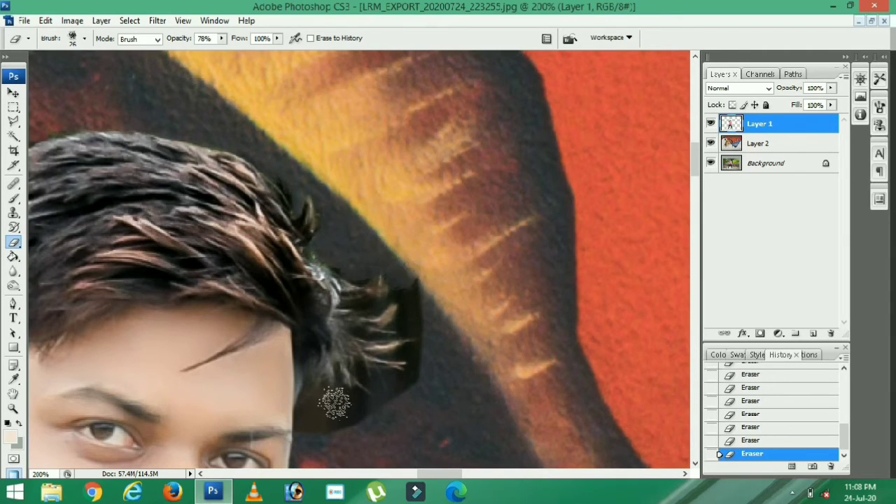
drag(336, 402, 372, 420)
drag(385, 385, 492, 432)
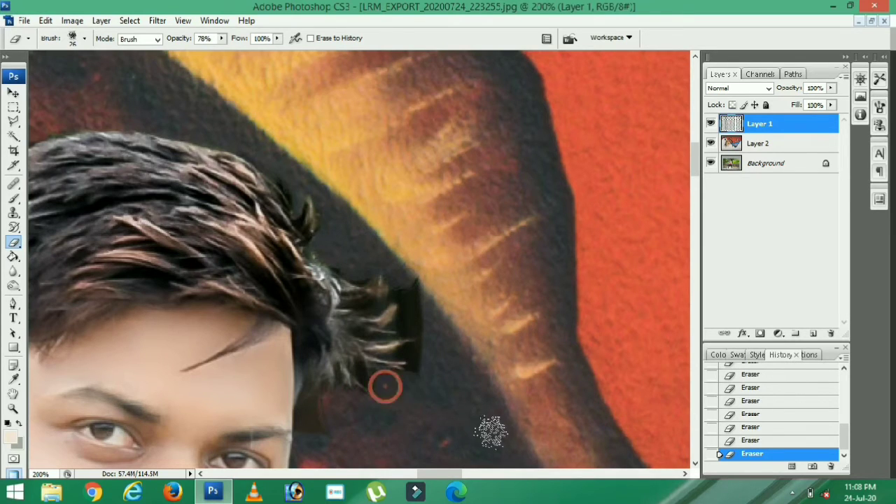
click(425, 365)
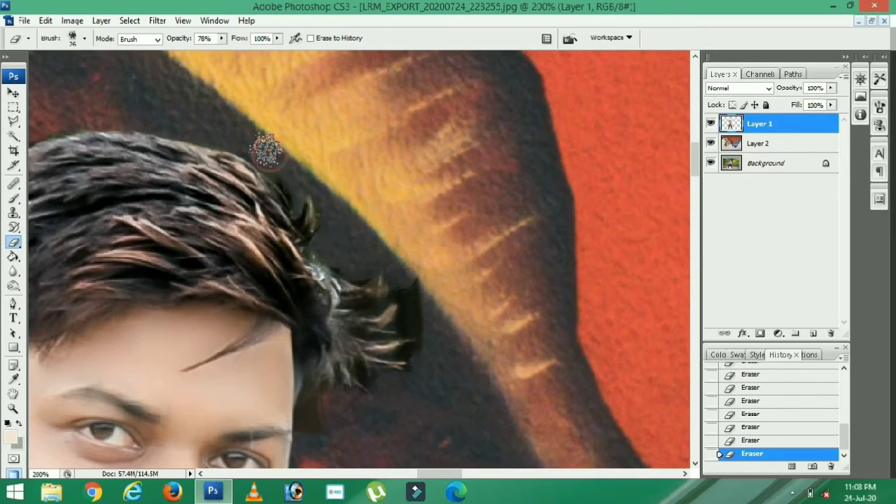
Switch to the Background Eraser and reduce its brush diameter to 33 px for the strands on the right-hand side
key(ctrl+minus)
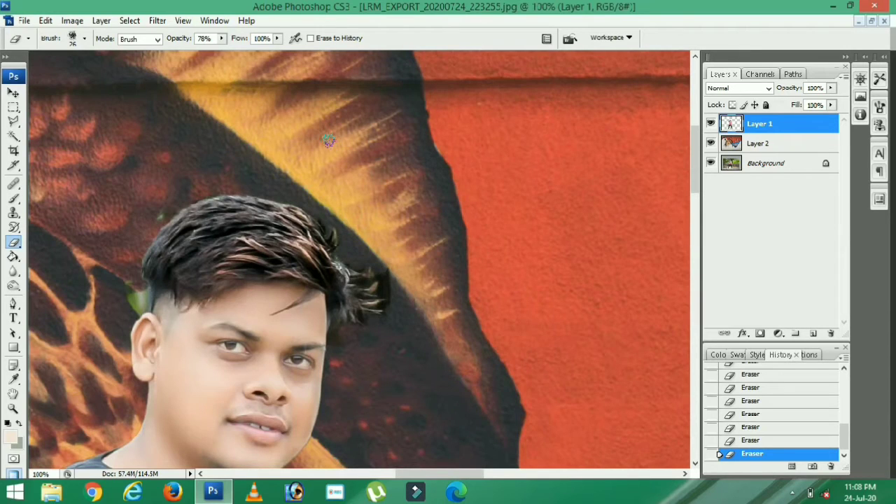
right_click(13, 242)
click(56, 253)
key(ctrl+plus)
key(ctrl+plus)
right_click(564, 307)
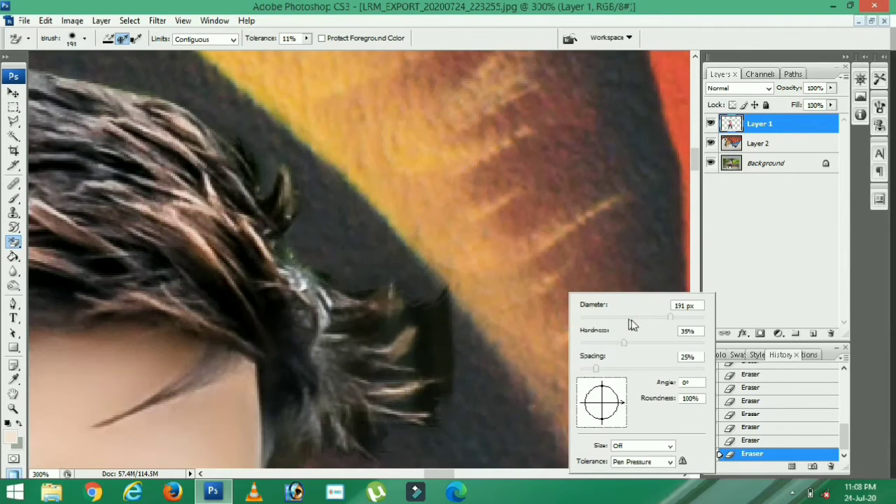
click(632, 318)
click(600, 319)
Remove the dark backdrop between and above the flicked strands on the right-hand side of the hair with the Background Eraser
click(427, 358)
click(436, 324)
click(413, 317)
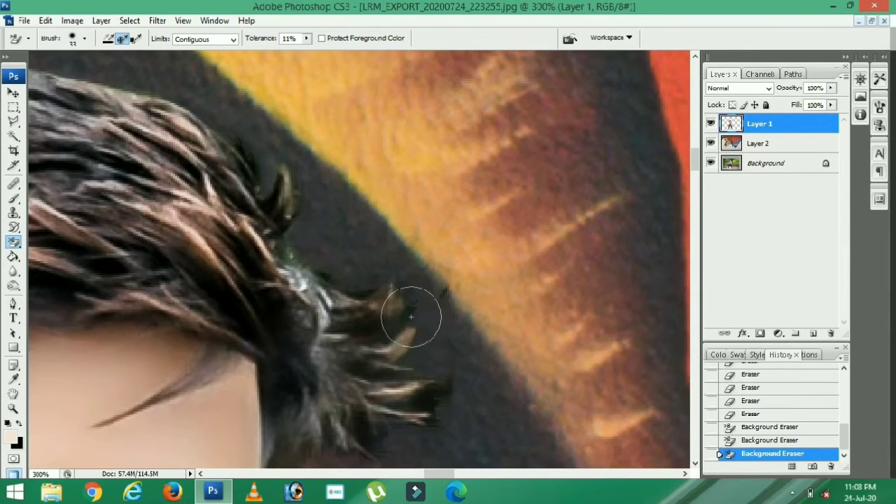
click(393, 329)
click(429, 298)
click(429, 289)
click(322, 268)
click(306, 256)
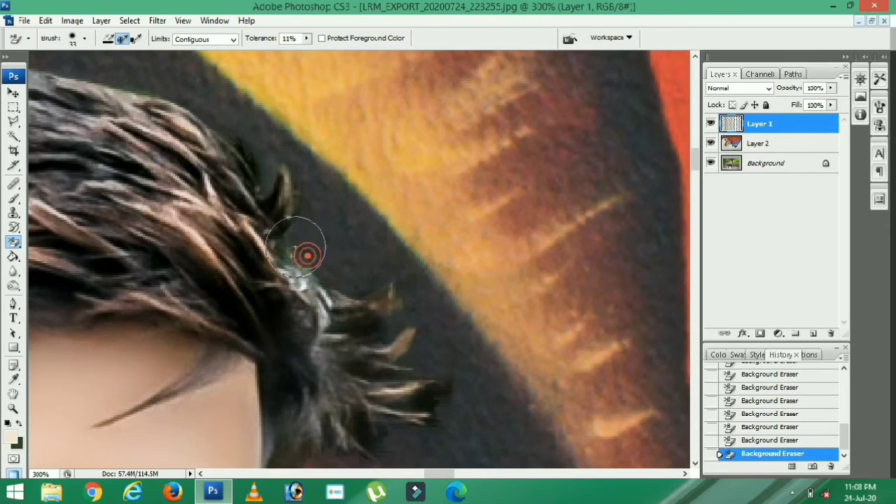
Clear the dark leftovers beside the forehead, under the hair and around the lower strand tips with the Background Eraser
scroll(365, 277, down, 5)
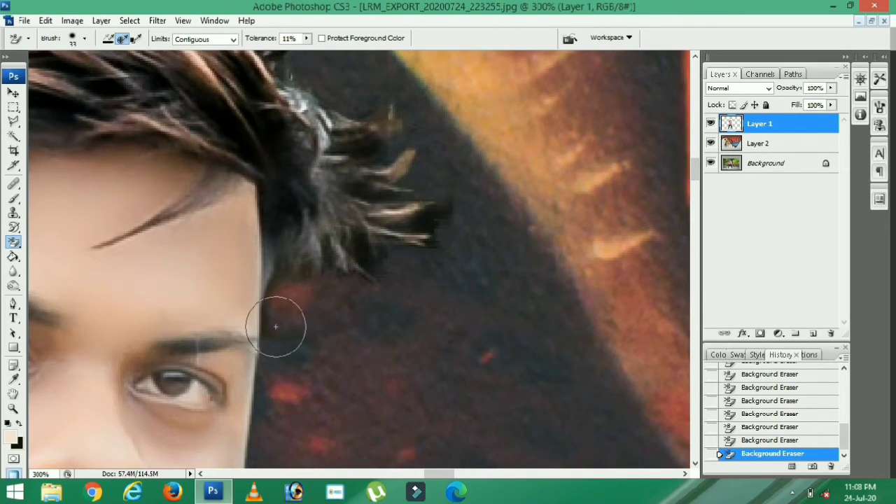
click(270, 305)
drag(270, 305, 310, 262)
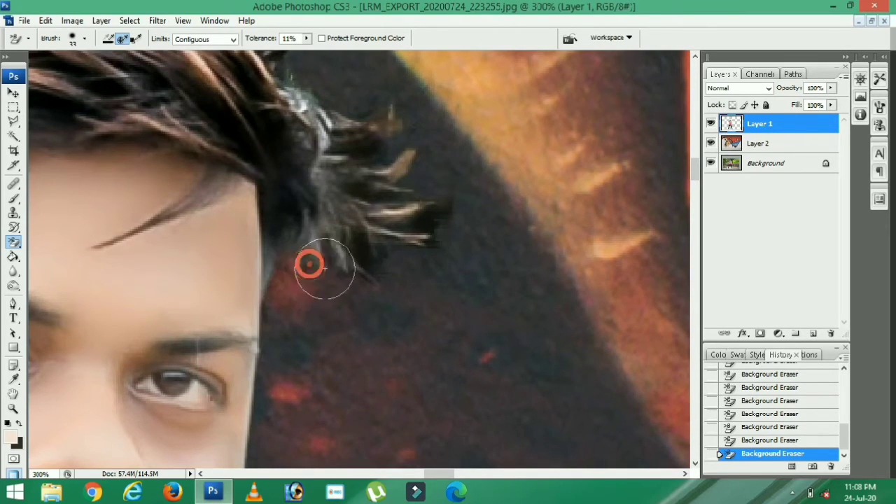
click(421, 233)
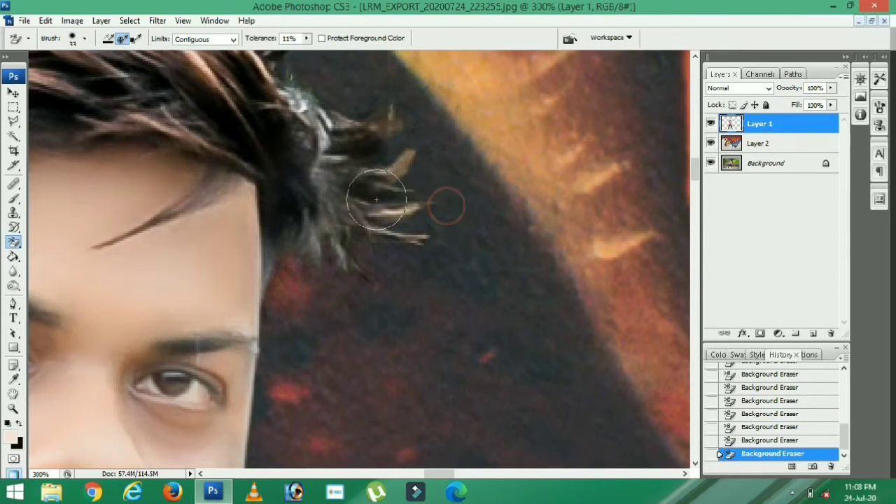
click(424, 196)
Switch back to the regular Eraser for the patch above the ear and reduce the spatter brush to 11 px
key(ctrl+minus)
key(ctrl+minus)
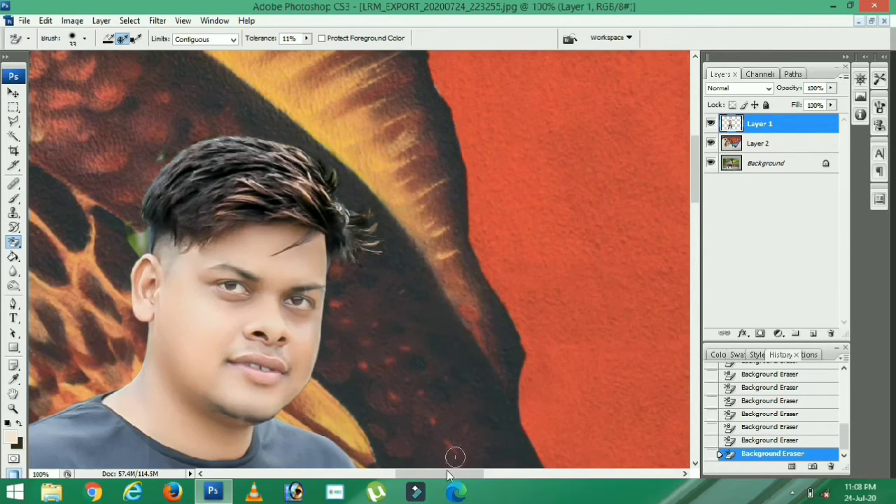
drag(448, 474, 410, 475)
key(ctrl+plus)
key(ctrl+plus)
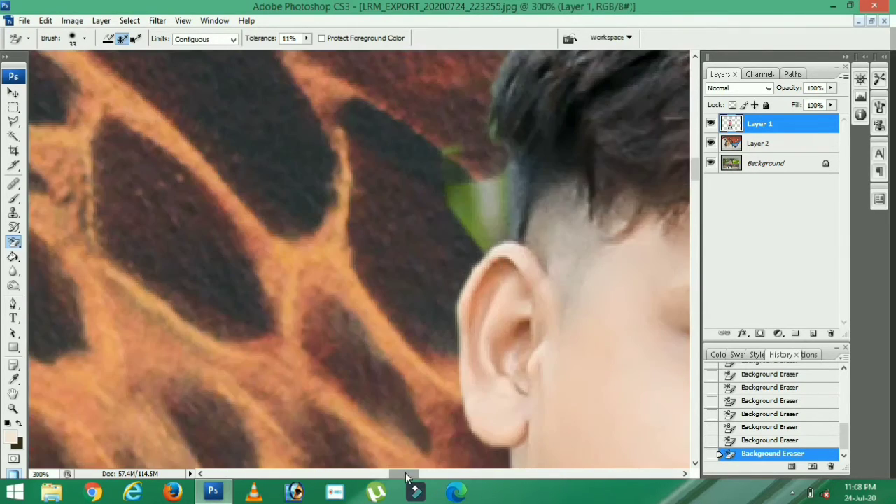
right_click(12, 246)
click(40, 242)
right_click(259, 165)
drag(289, 189, 282, 189)
Erase the green patch between the ear and the left-hand hairline
click(483, 153)
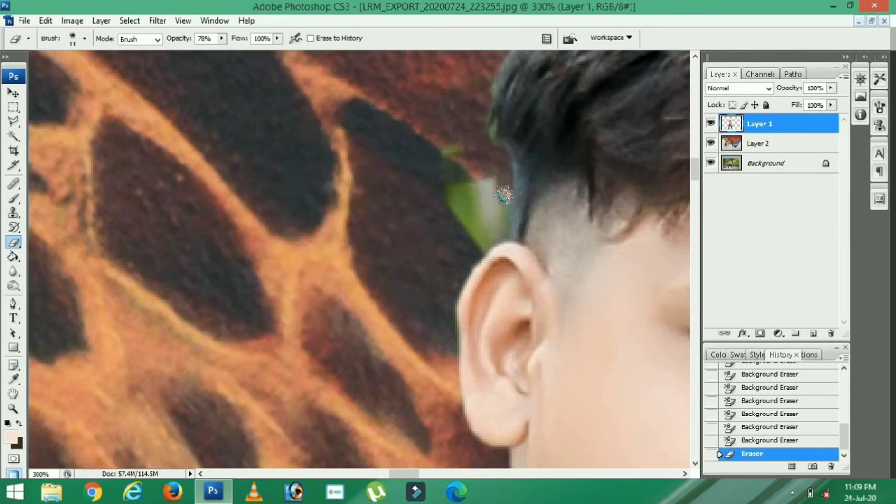
mouse_move(493, 211)
mouse_down()
mouse_move(451, 181)
mouse_move(453, 149)
mouse_move(473, 173)
mouse_move(439, 199)
mouse_up()
click(453, 143)
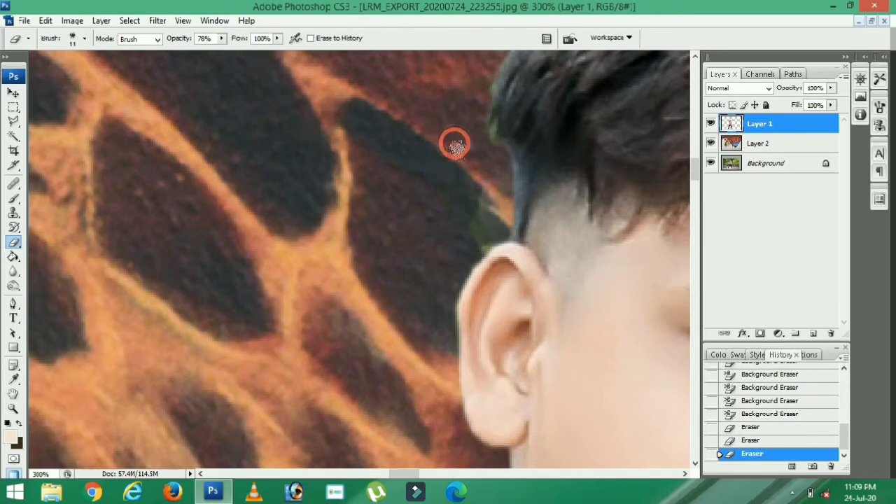
click(455, 144)
Set the Eraser's opacity to 100% and enlarge the spatter brush to 15 px
drag(222, 37, 232, 45)
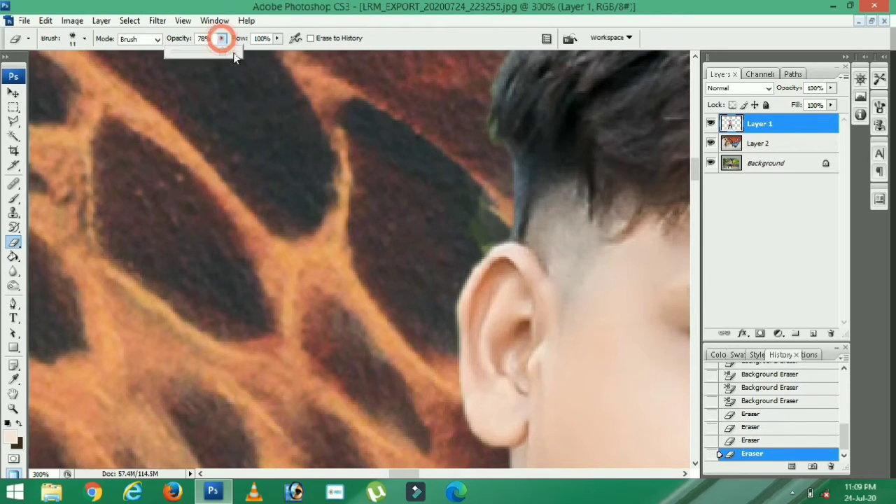
right_click(294, 142)
drag(316, 168, 321, 170)
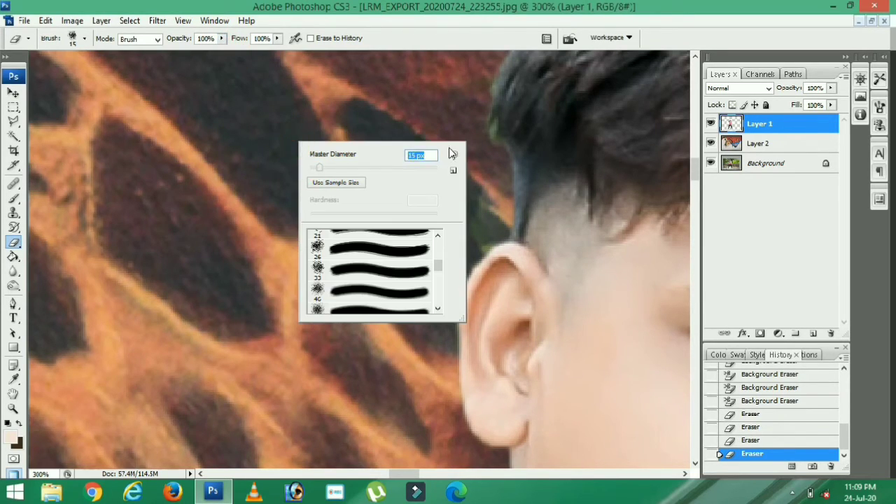
key(Return)
Enlarge the spatter brush to 38 px and erase the stray green specks outside the left-hand side of the hair
key(ctrl+minus)
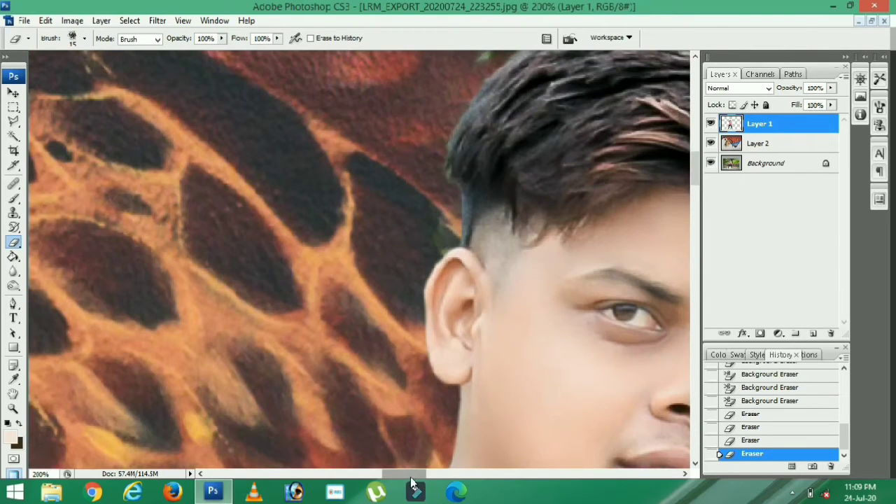
drag(411, 476, 432, 476)
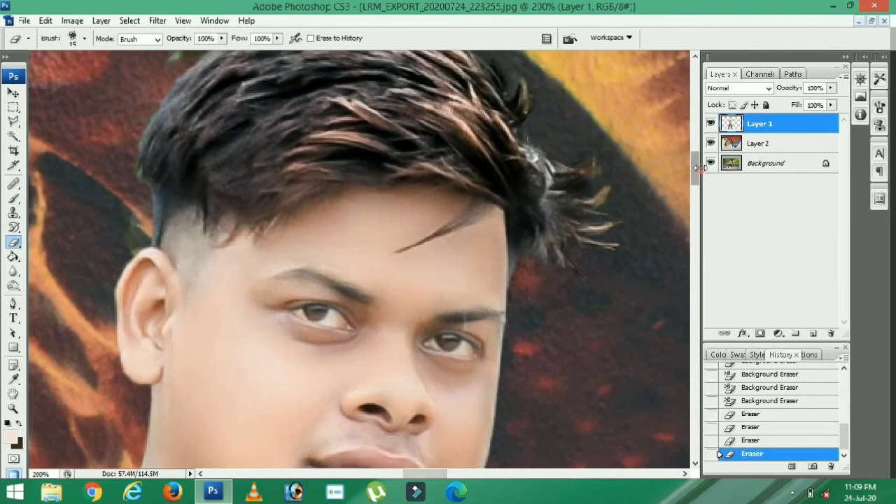
drag(694, 178, 691, 156)
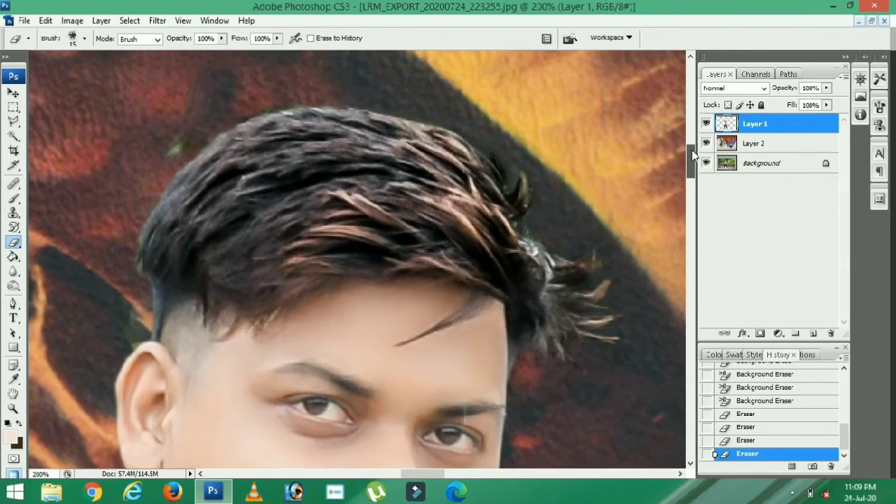
right_click(468, 115)
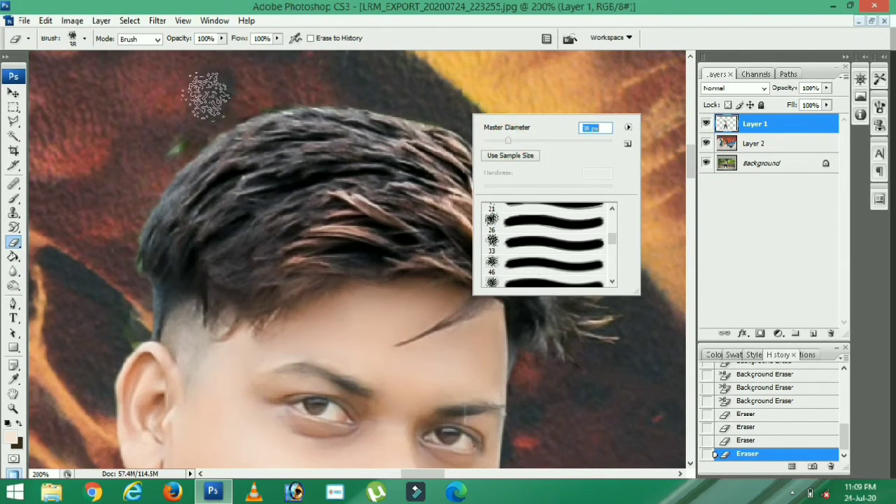
drag(205, 98, 163, 138)
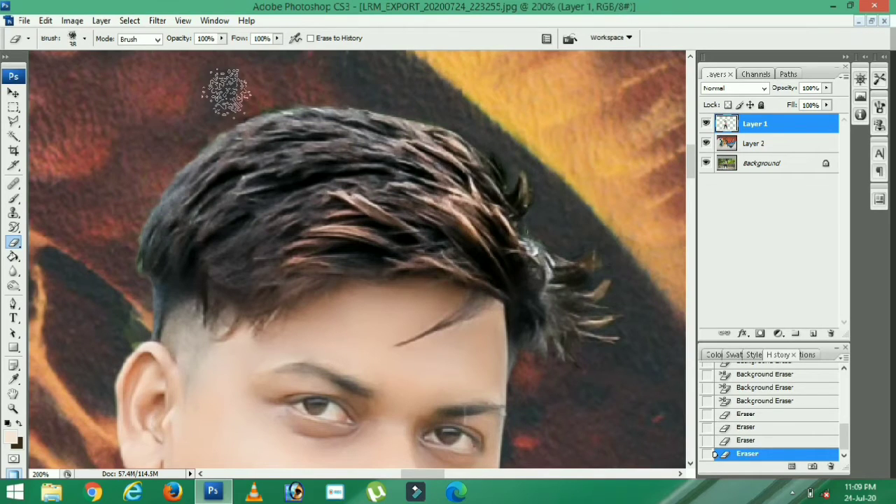
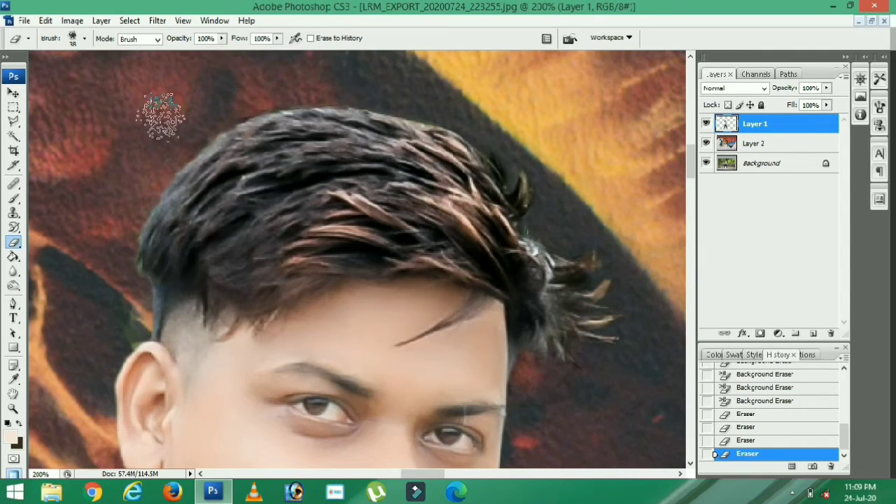
click(100, 238)
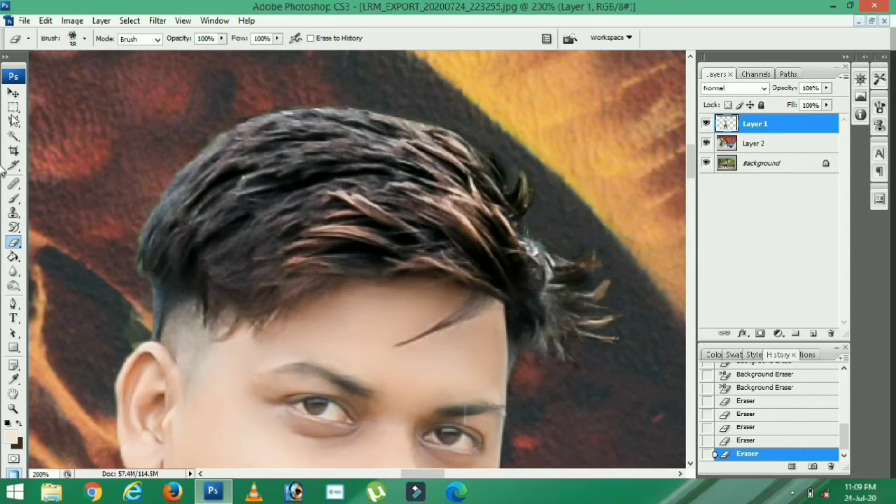
Outline the leftover green patch above the ear with the Polygonal Lasso, feather the selection and cut it out
drag(14, 123, 42, 134)
click(98, 263)
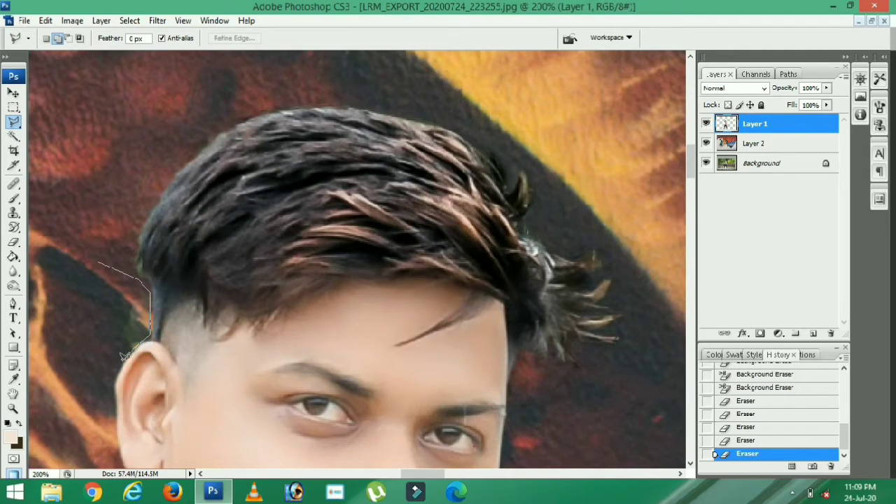
double_click(79, 324)
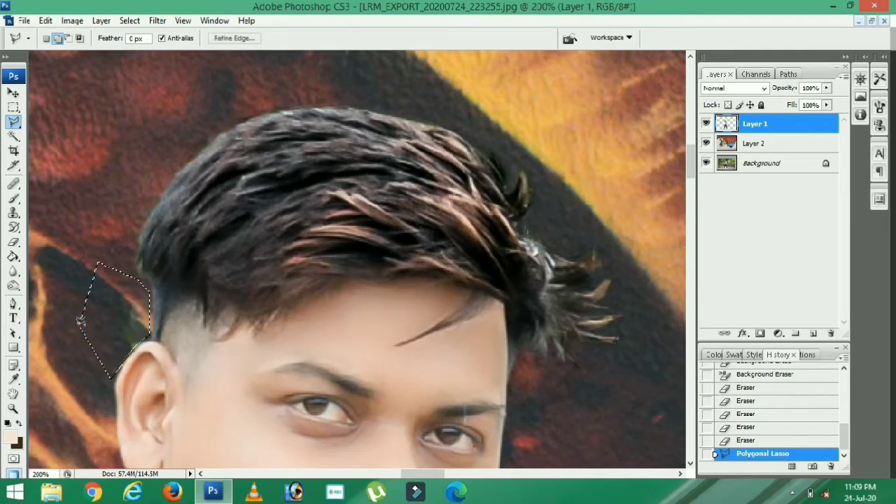
right_click(79, 324)
click(116, 119)
key(Return)
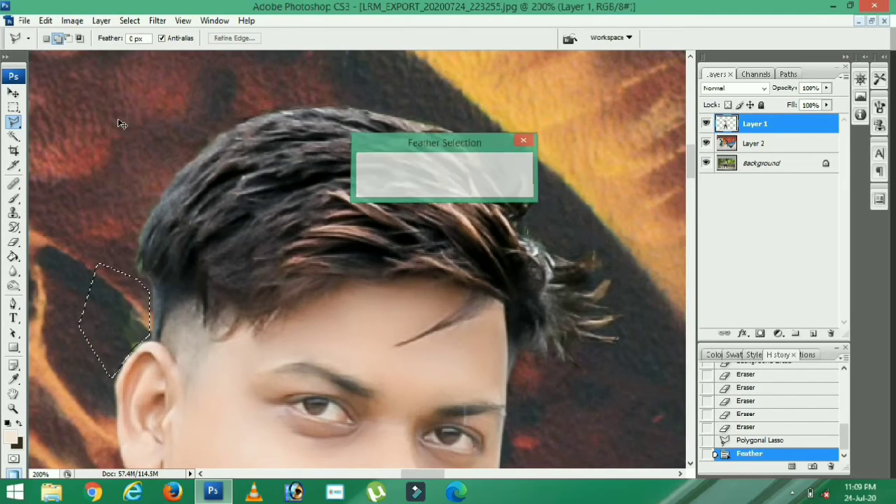
key(ctrl+x)
Examine the hair and ear edges against the mural, both from a distance and close up
key(ctrl+minus)
key(ctrl+minus)
key(ctrl+minus)
key(ctrl+minus)
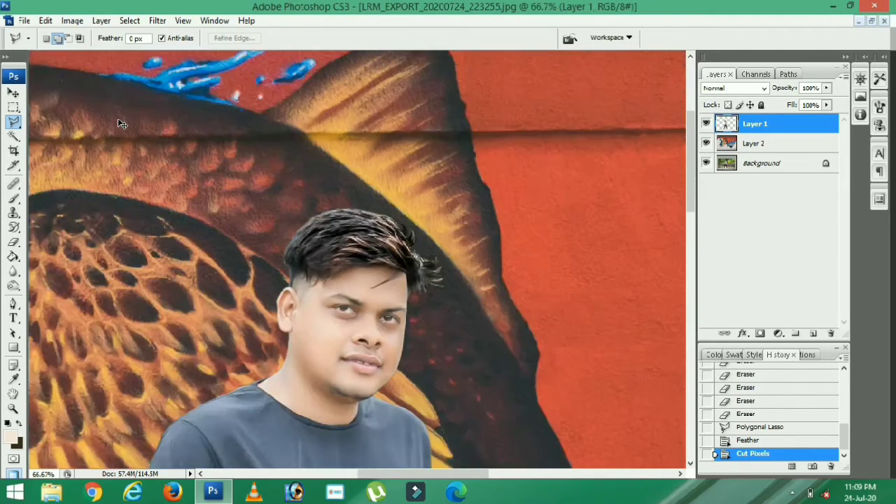
key(ctrl+plus)
key(ctrl+plus)
key(ctrl+plus)
key(ctrl+plus)
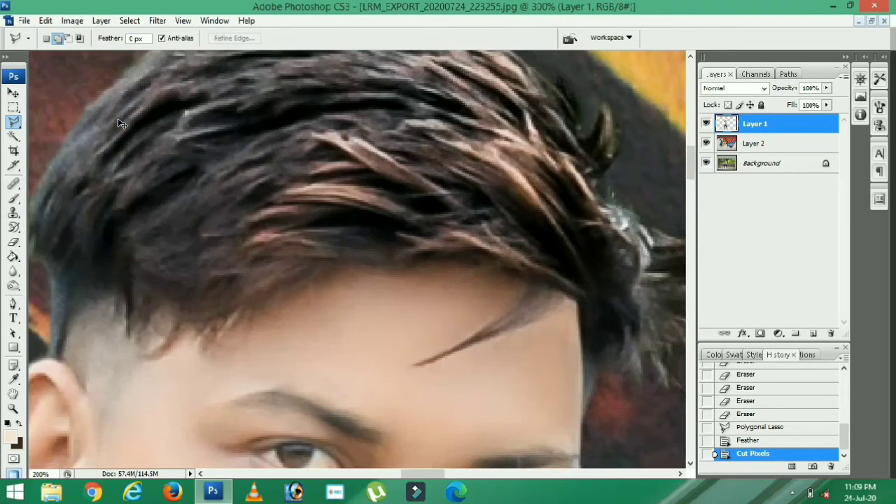
key(ctrl+minus)
key(ctrl+plus)
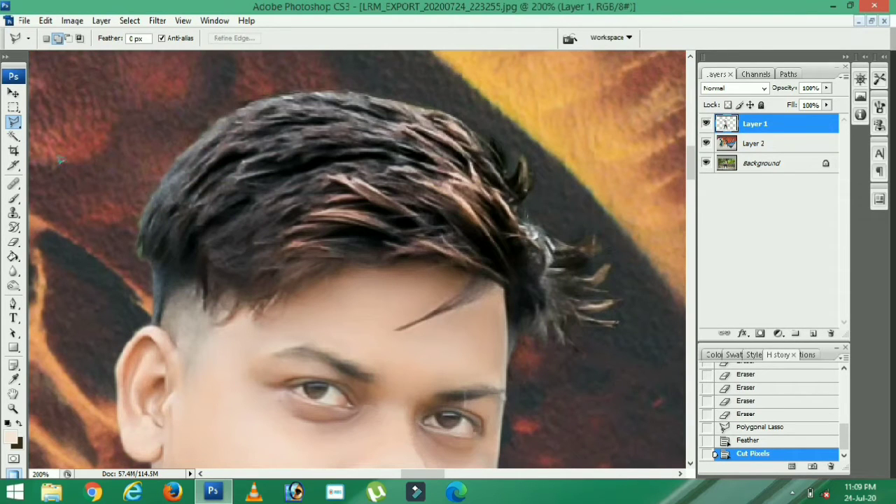
Outline the green-tinted hair edge above the ear with the Polygonal Lasso and feather the selection 8 pixels
double_click(130, 216)
right_click(130, 216)
click(184, 257)
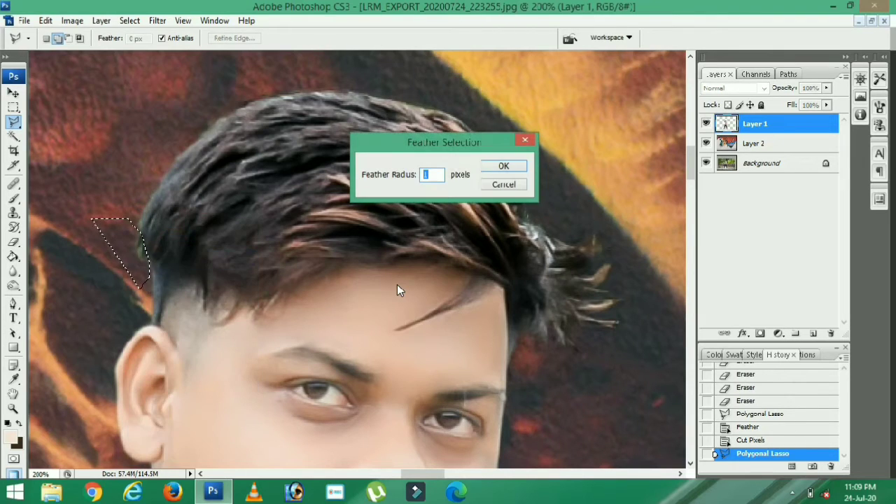
text(8)
key(Return)
Use Hue/Saturation to set the selected hair edge's saturation to -100 and lightness to -25, and deselect it
key(ctrl+u)
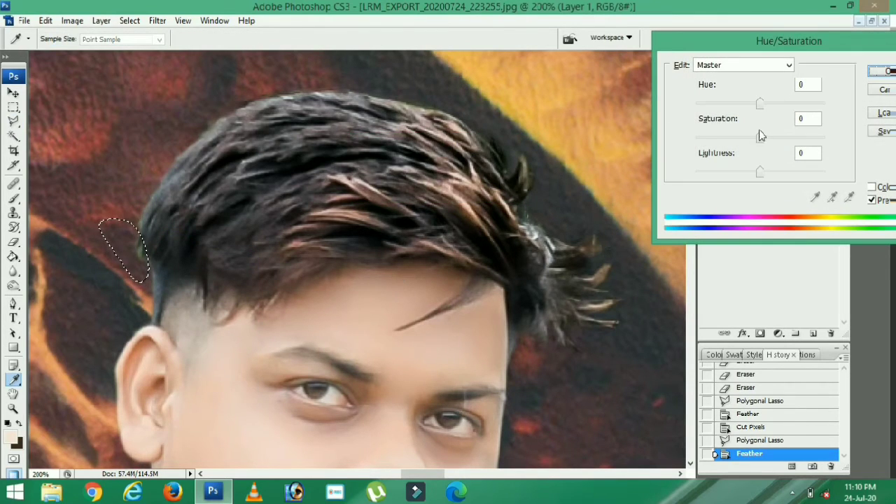
key(Return)
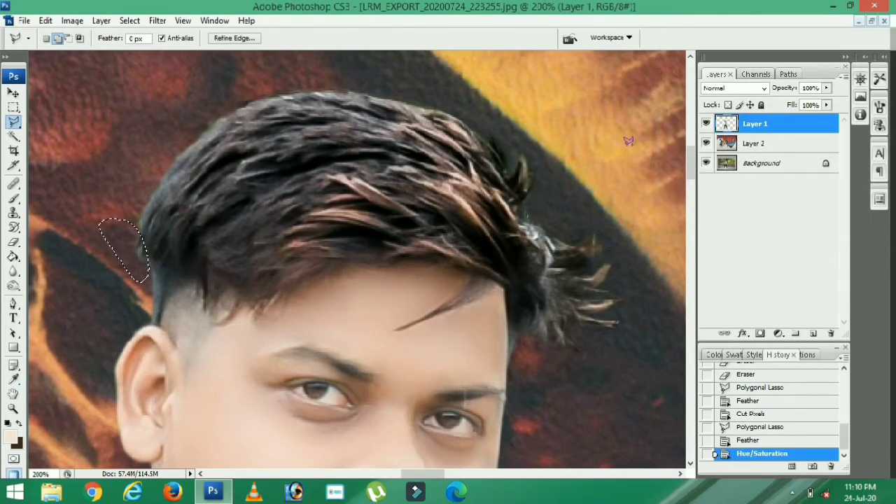
key(ctrl+u)
drag(779, 136, 665, 140)
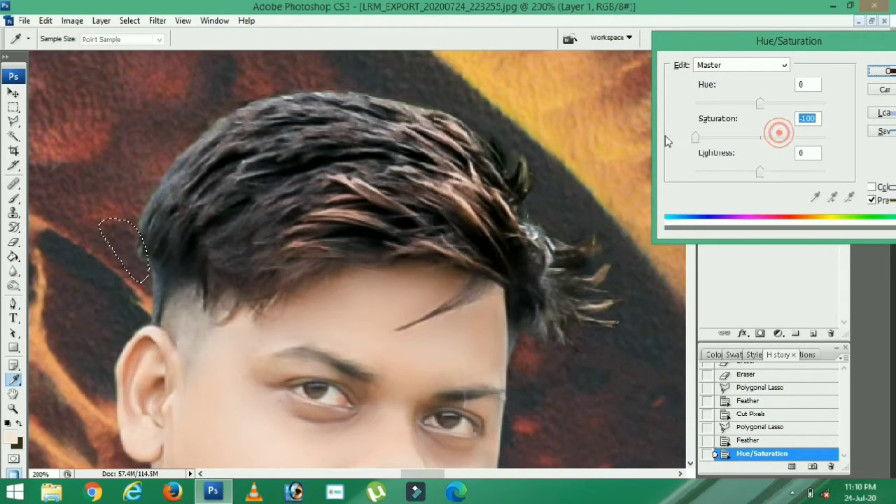
drag(763, 173, 742, 175)
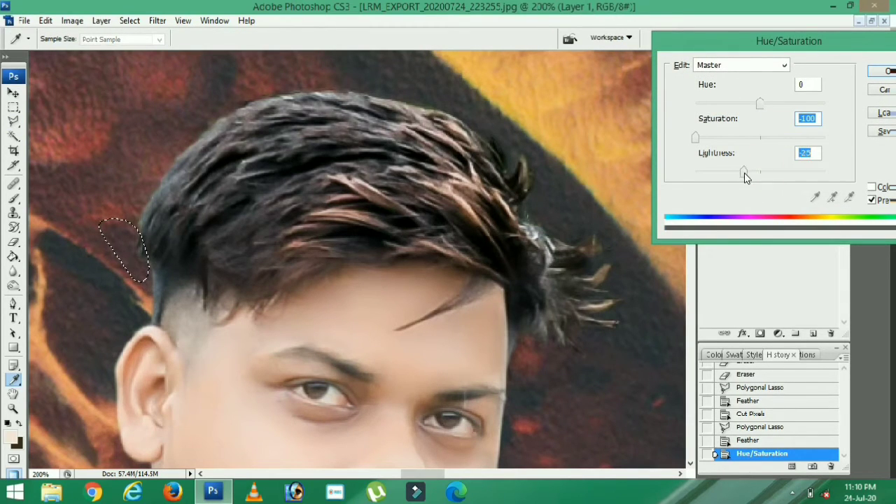
key(Return)
key(l)
key(ctrl+d)
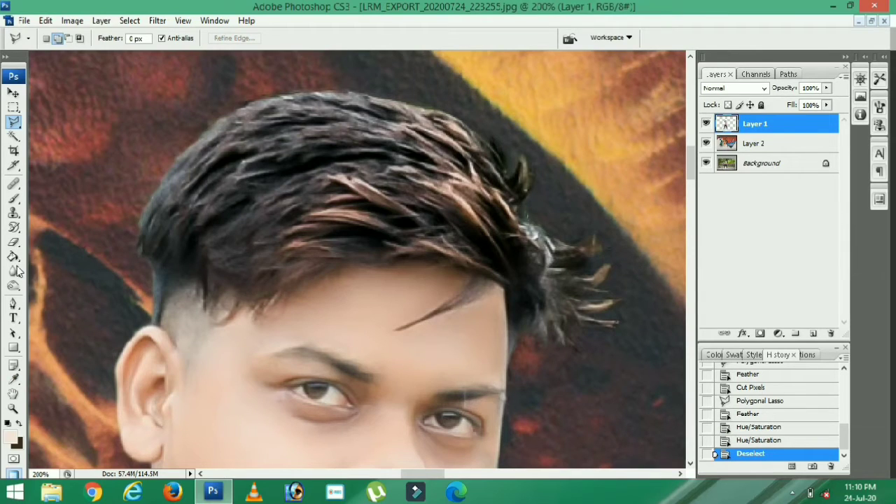
Burn the highlights along the top of the hair and its loose tips with a 93 px brush at 14% exposure
click(14, 287)
right_click(315, 165)
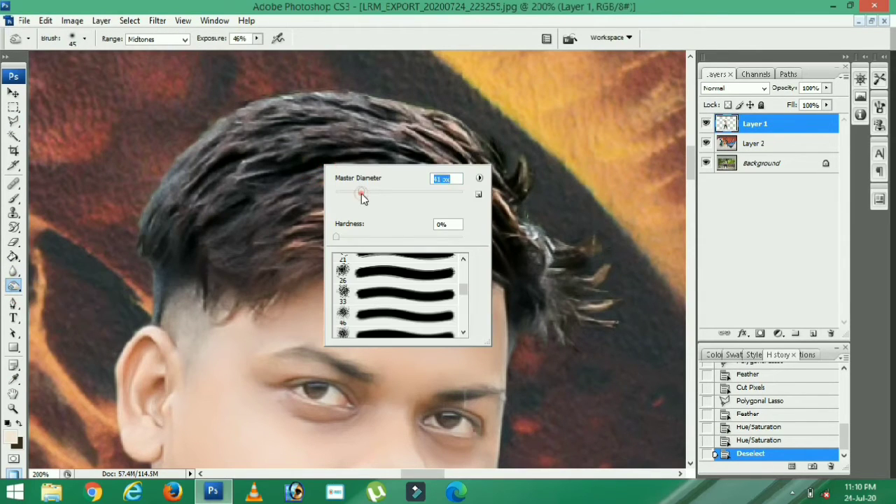
drag(363, 198, 362, 199)
key(alt+shift+h)
click(256, 39)
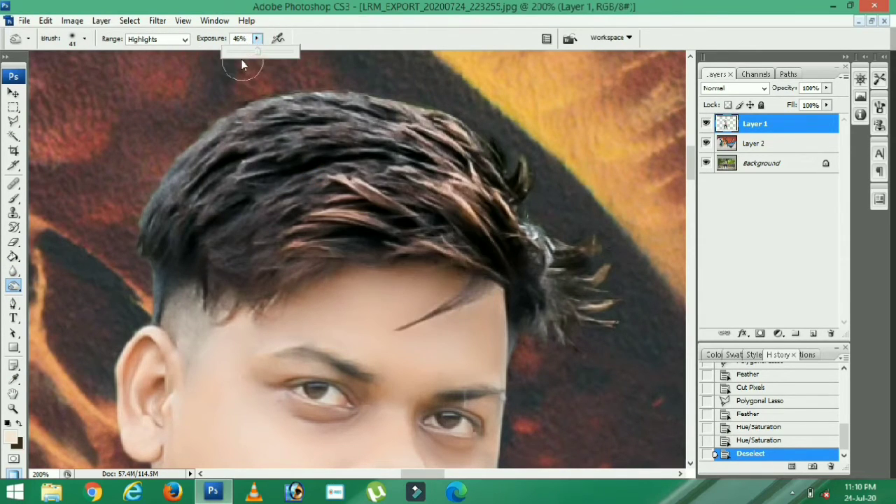
right_click(299, 133)
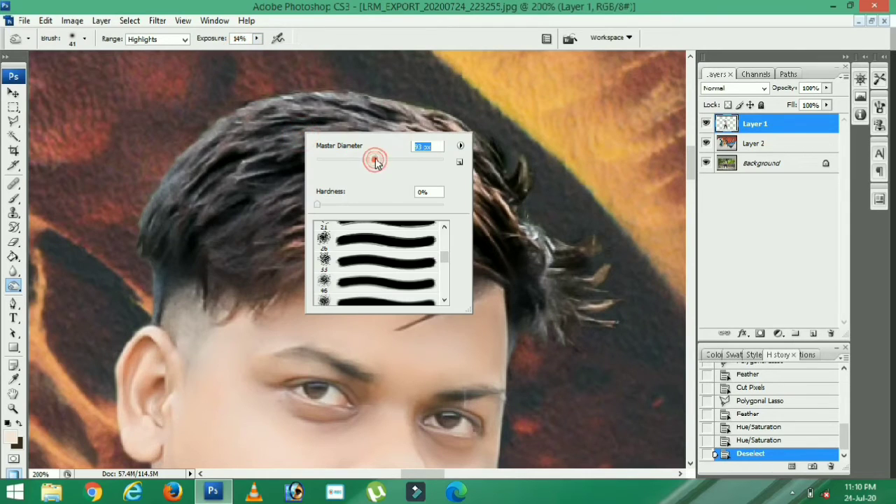
click(133, 251)
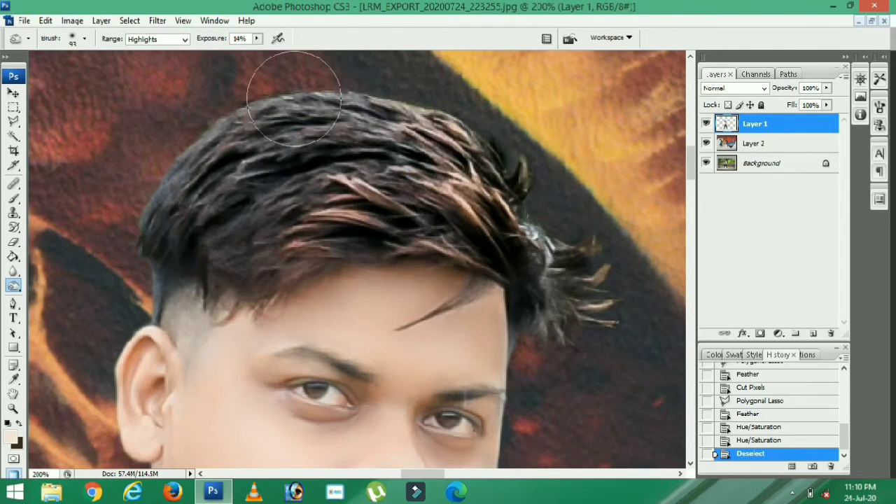
mouse_move(294, 98)
mouse_down()
mouse_move(466, 124)
mouse_move(438, 126)
mouse_move(485, 140)
mouse_move(550, 233)
mouse_move(551, 223)
mouse_move(610, 326)
mouse_up()
drag(607, 261, 585, 328)
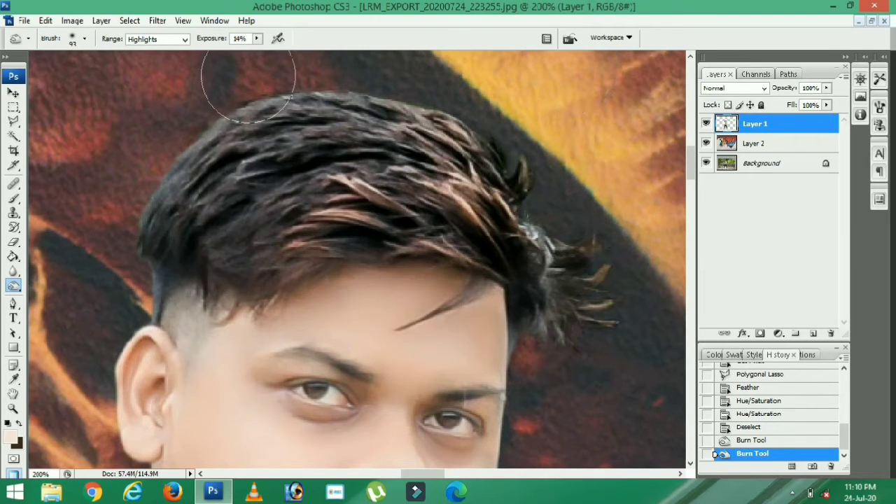
Try burning the hair tips and upper hair edge at 26% exposure, and undo that stroke
click(258, 39)
drag(264, 49, 273, 49)
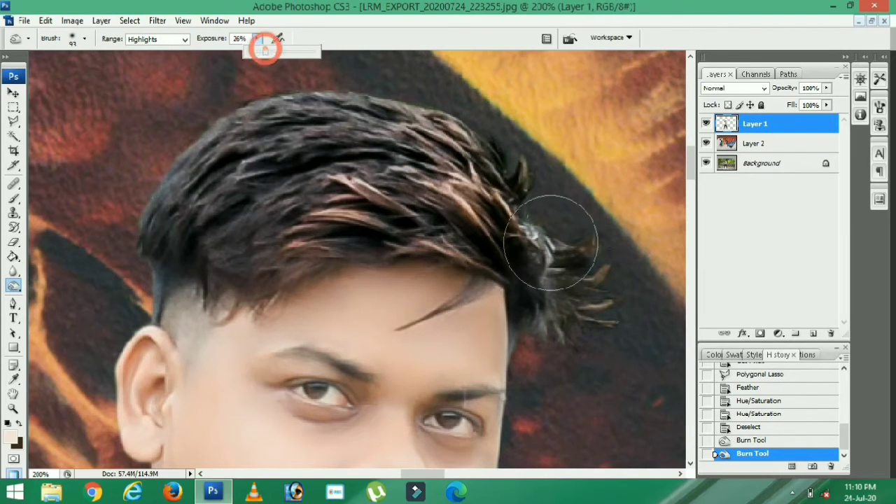
drag(416, 84, 380, 76)
click(765, 440)
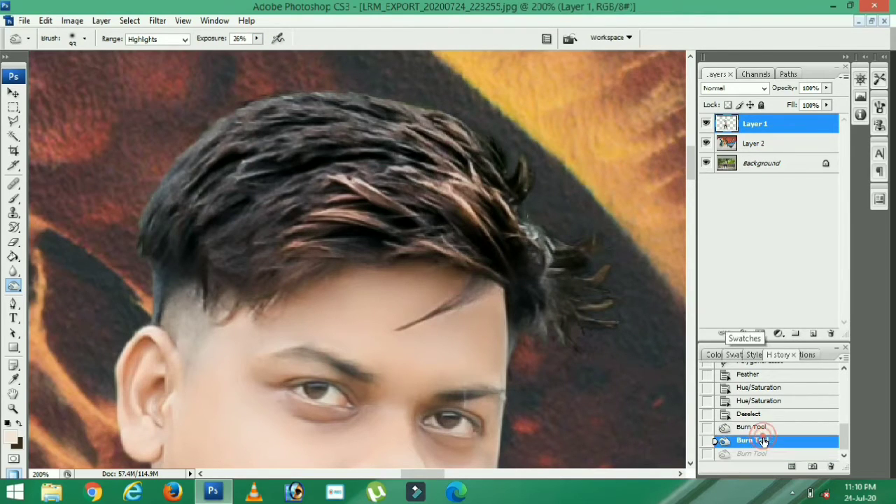
Burn the outer hair edges at 13% exposure, using a 55 px brush for the side above the ear
click(256, 39)
click(562, 326)
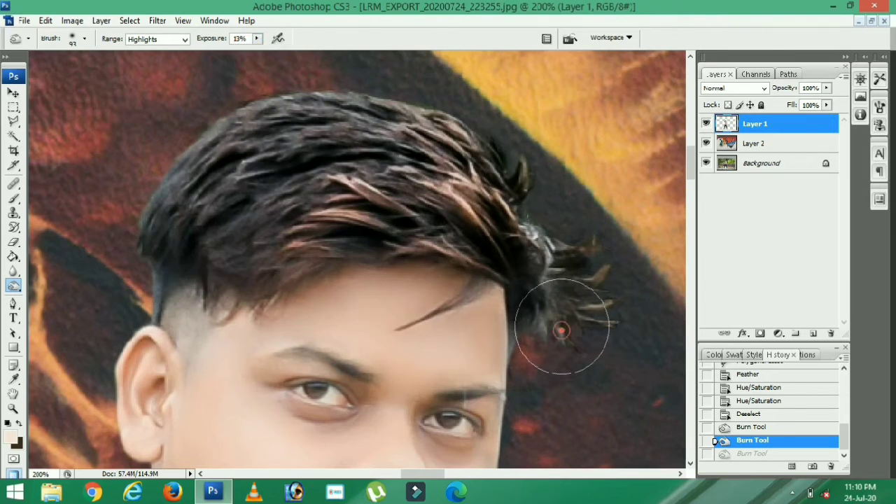
mouse_move(296, 96)
mouse_down()
mouse_move(300, 187)
mouse_move(228, 192)
mouse_move(250, 199)
mouse_move(114, 264)
mouse_up()
right_click(327, 75)
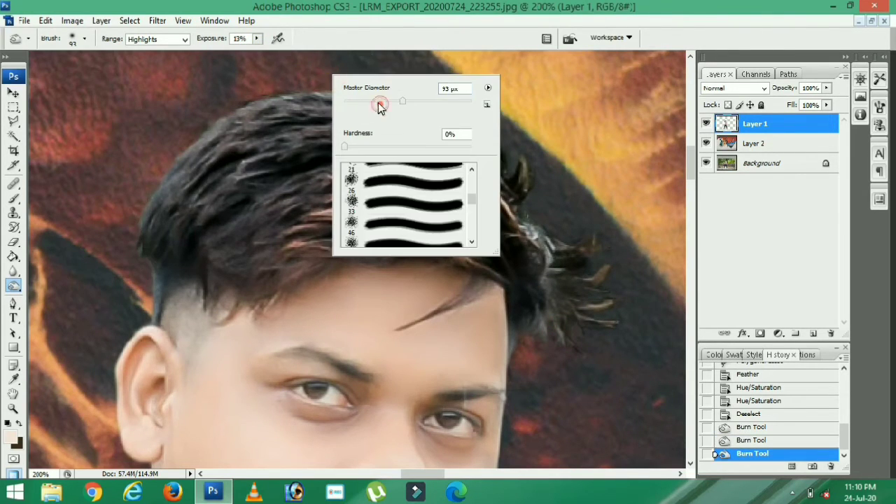
click(142, 296)
mouse_move(148, 296)
mouse_down()
mouse_move(144, 203)
mouse_move(163, 143)
mouse_up()
Examine the whole composite against the mural from a distance, and inspect the shoe on the pavement close up
key(ctrl+minus)
key(ctrl+minus)
key(ctrl+minus)
key(ctrl+minus)
key(ctrl+minus)
key(ctrl+minus)
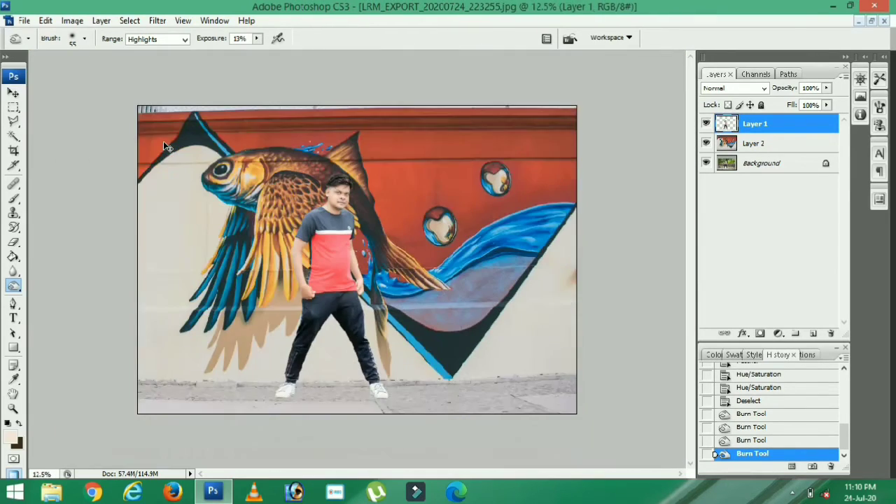
key(ctrl+minus)
key(ctrl+plus)
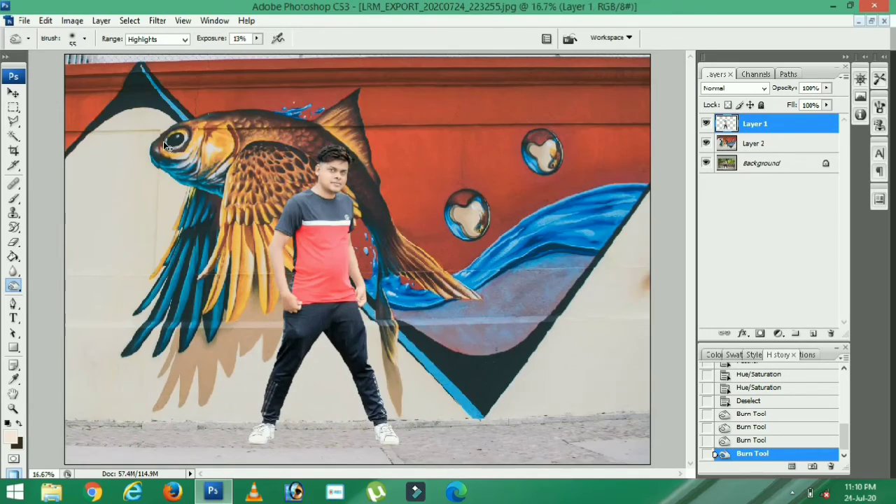
key(ctrl+minus)
key(ctrl+plus)
key(ctrl+plus)
key(ctrl+plus)
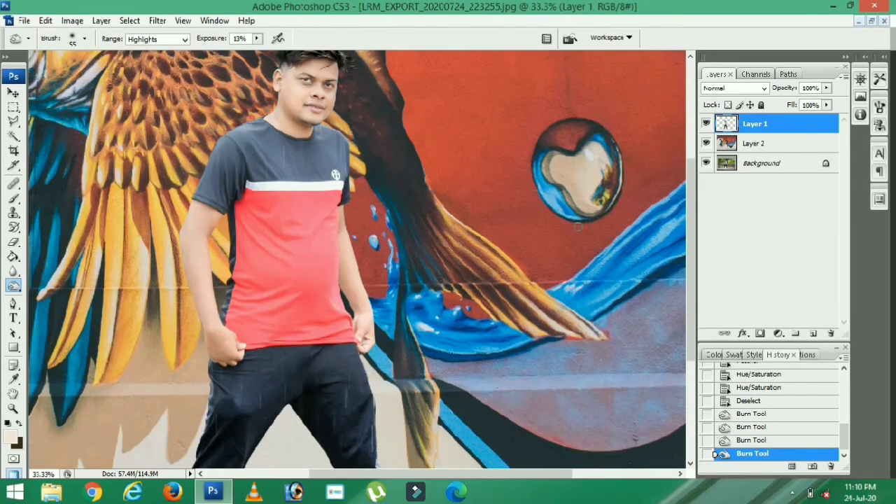
drag(688, 293, 699, 439)
key(ctrl+plus)
key(ctrl+plus)
key(ctrl+plus)
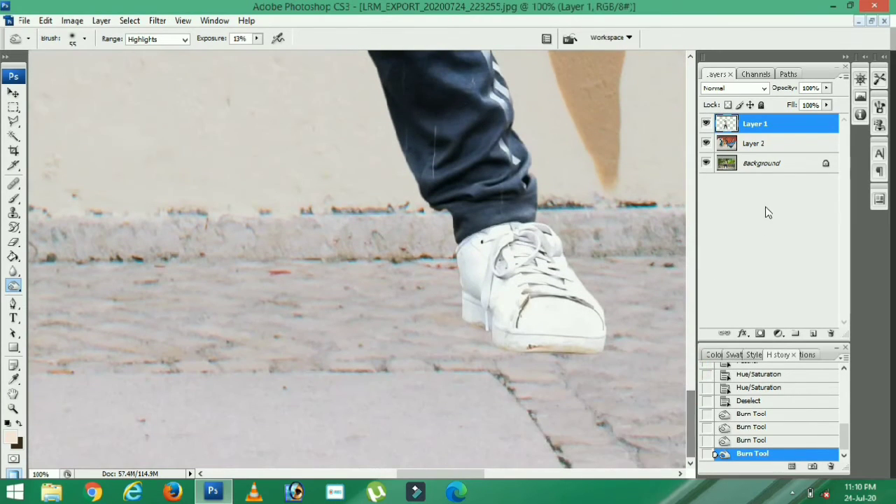
Set up the Eraser on Layer 2 with the soft round 45 brush tip, reduced to 36 px
click(762, 146)
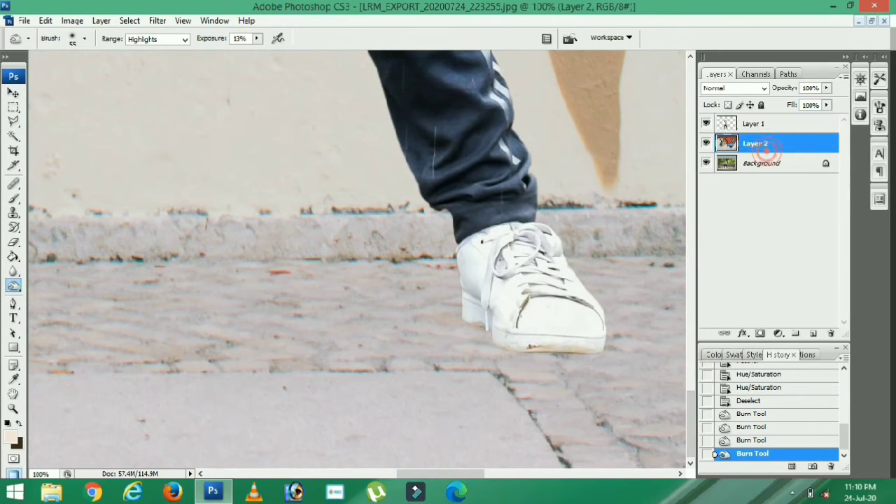
click(14, 243)
right_click(252, 261)
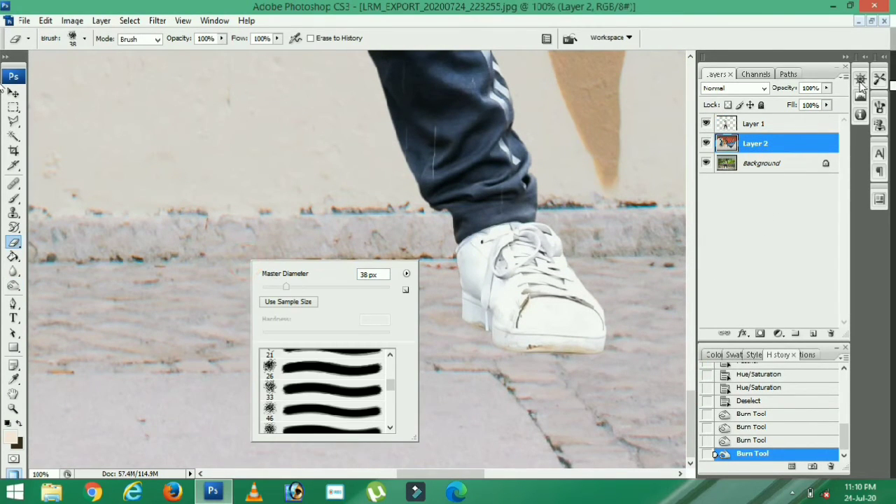
click(883, 114)
click(883, 113)
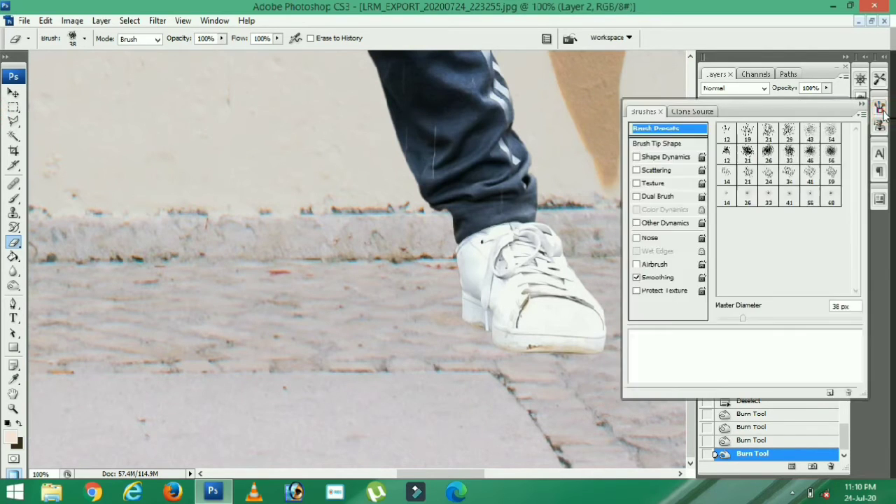
click(883, 113)
click(881, 109)
click(682, 145)
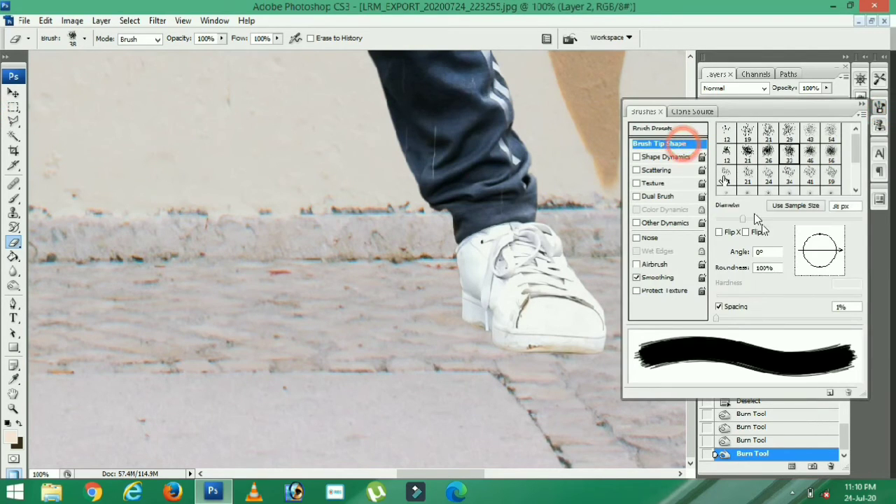
scroll(862, 153, down, 3)
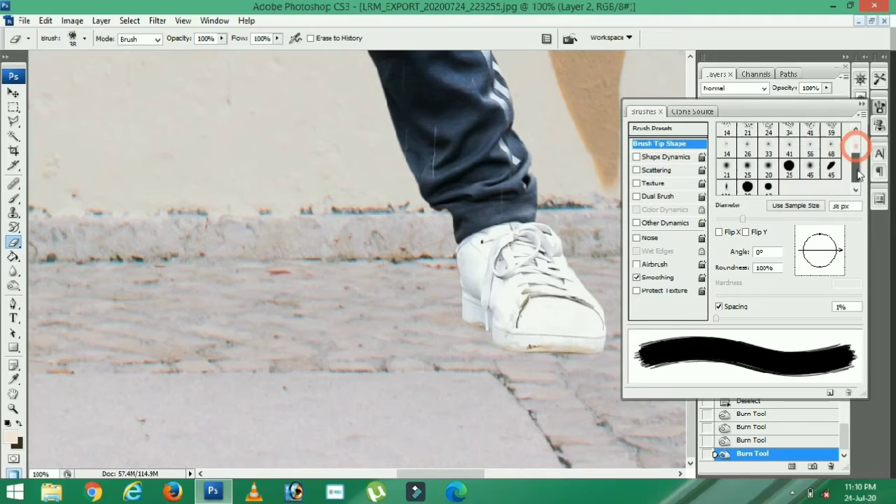
click(810, 164)
click(880, 109)
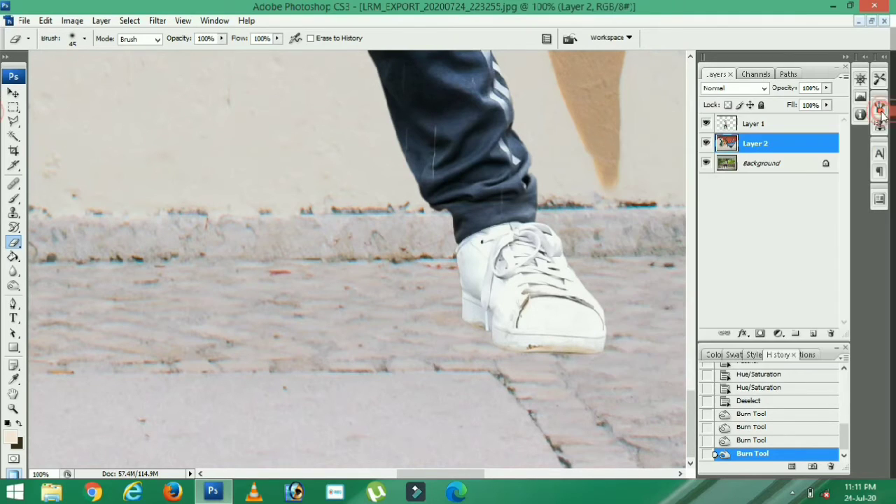
right_click(594, 256)
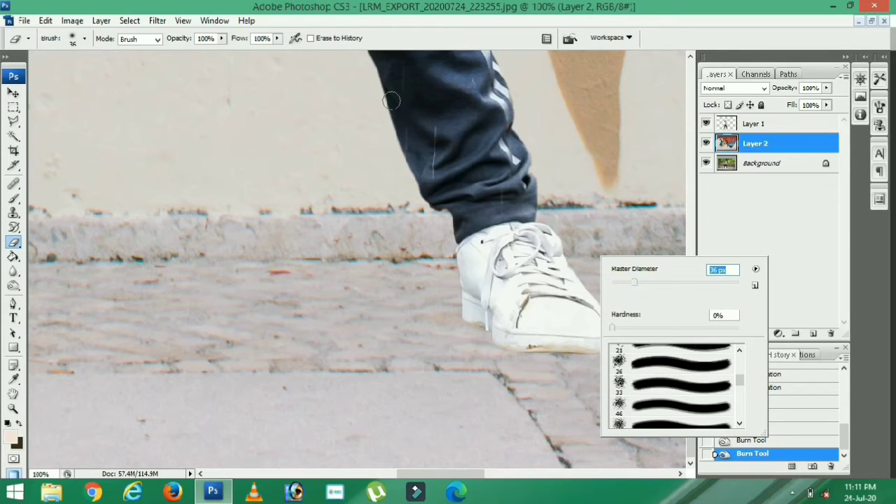
key(Return)
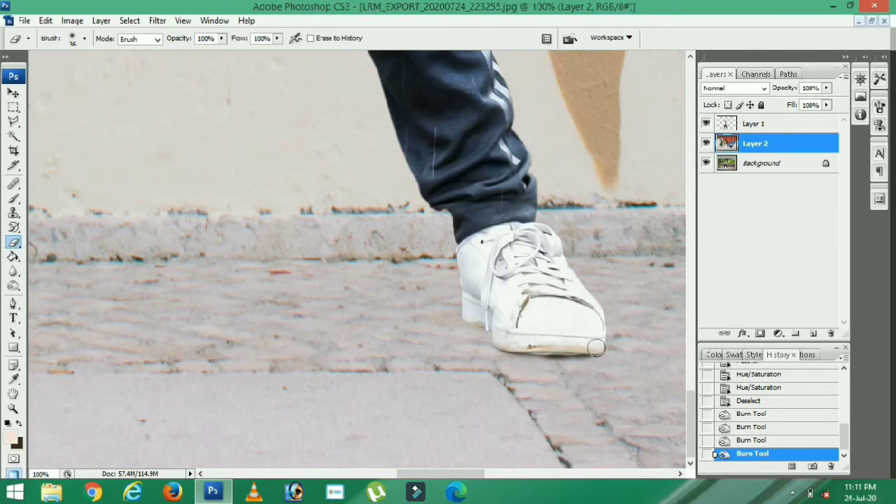
Try erasing Layer 2 along the shoe's sole at 100% opacity, inspect the edge and revert the erasing
click(501, 342)
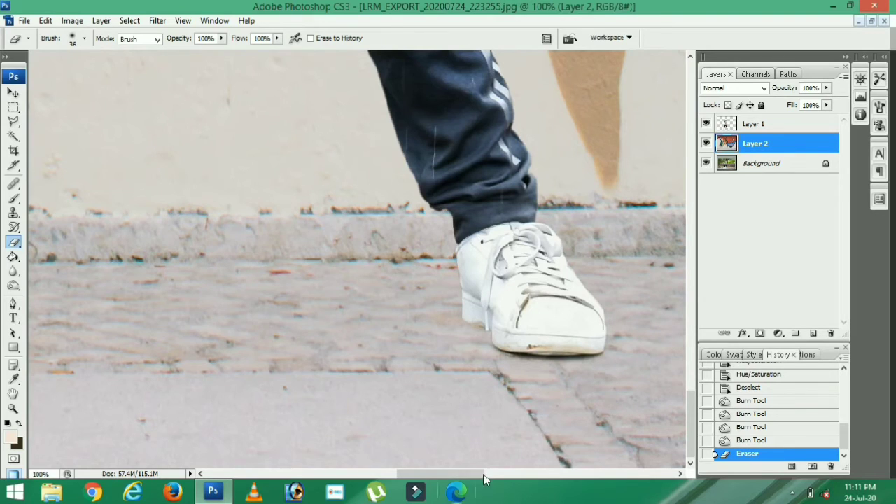
key(ctrl+plus)
drag(458, 473, 480, 475)
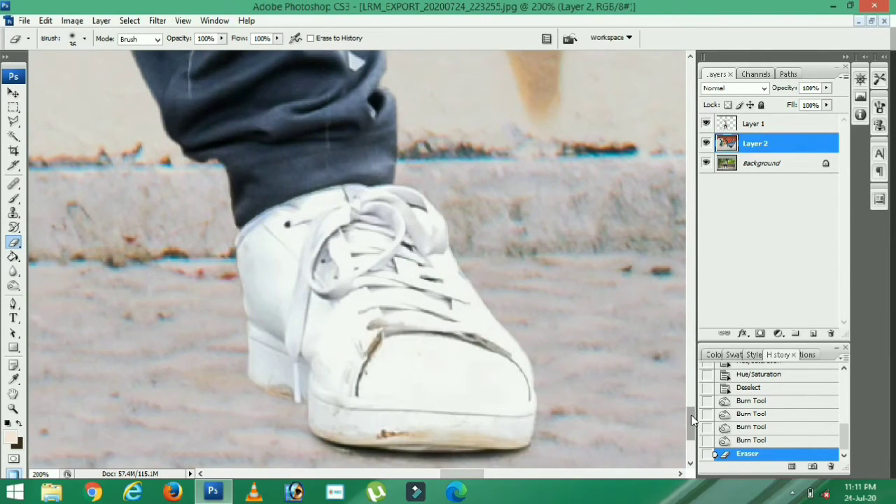
drag(691, 415, 693, 428)
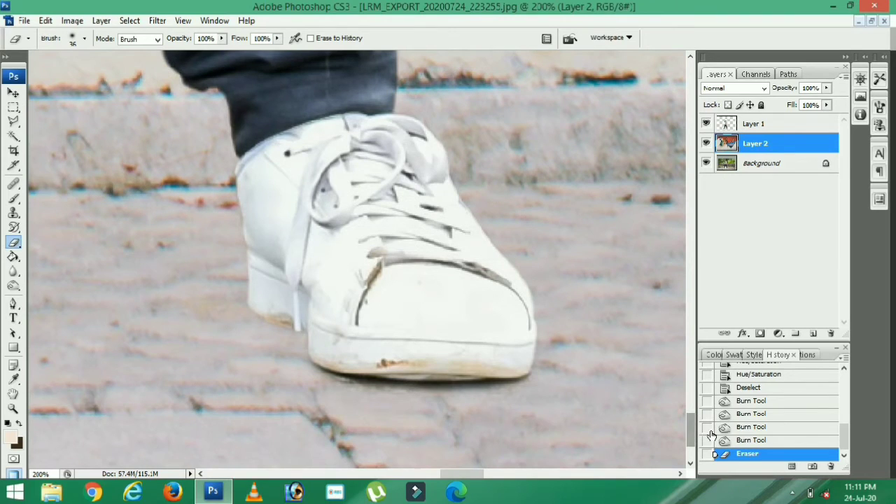
click(748, 441)
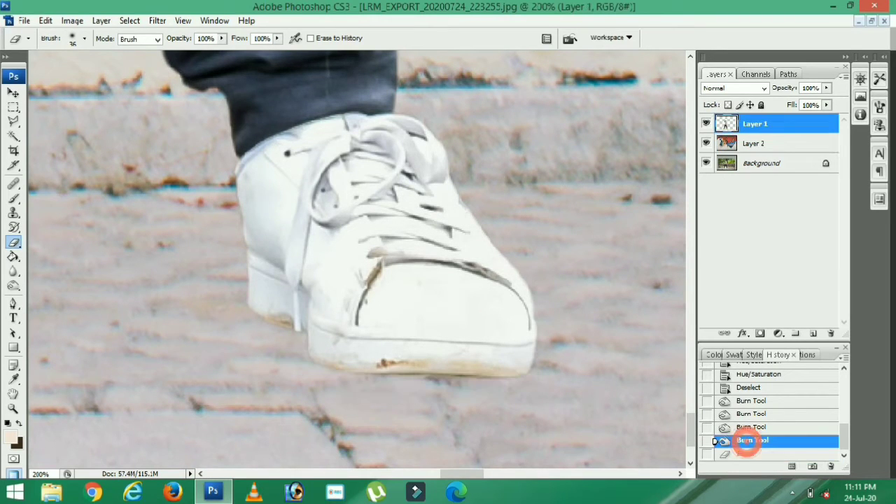
Lower the Eraser's opacity to 57% and undo the test erasure made on Layer 1 at the shoe's sole
click(221, 39)
click(190, 49)
right_click(370, 205)
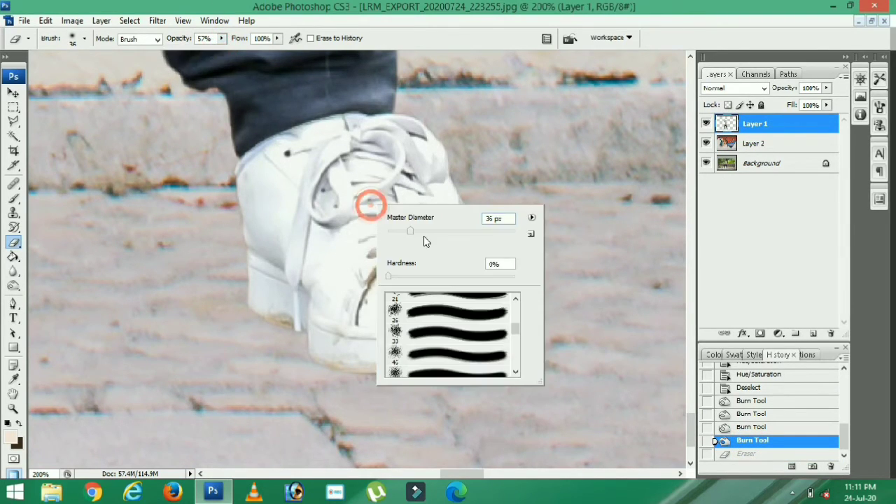
click(327, 351)
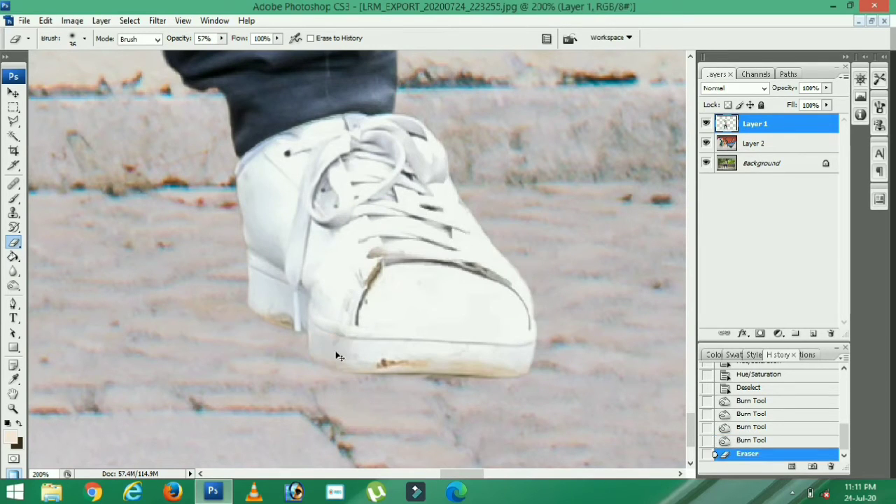
key(ctrl+z)
Erase Layer 2 along the bottom edge of this shoe's sole at 57% opacity to reveal the original contact shadow
click(772, 149)
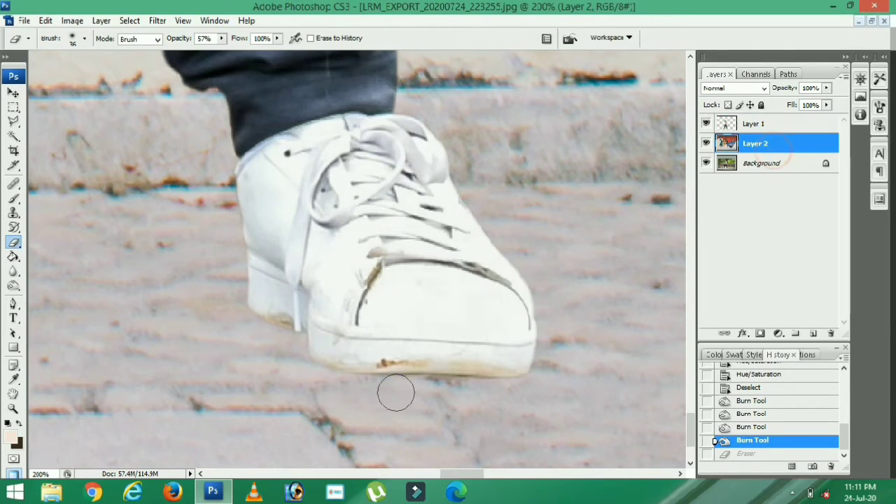
click(327, 350)
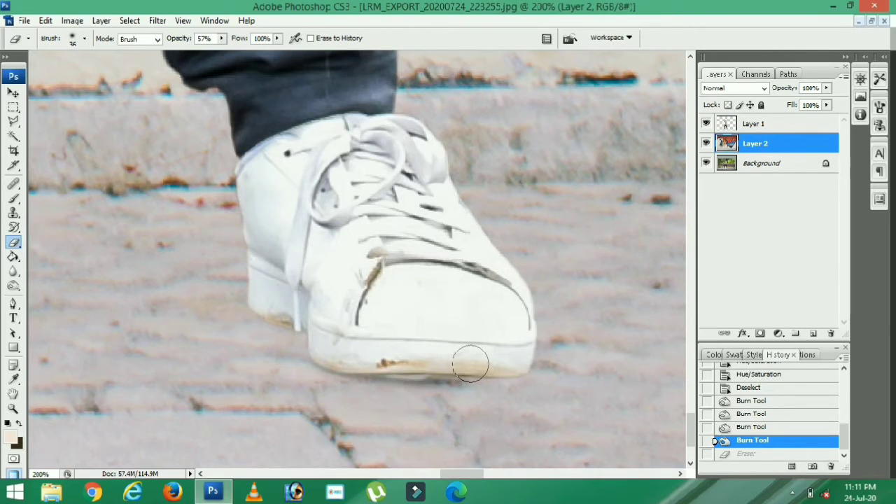
click(512, 358)
click(497, 365)
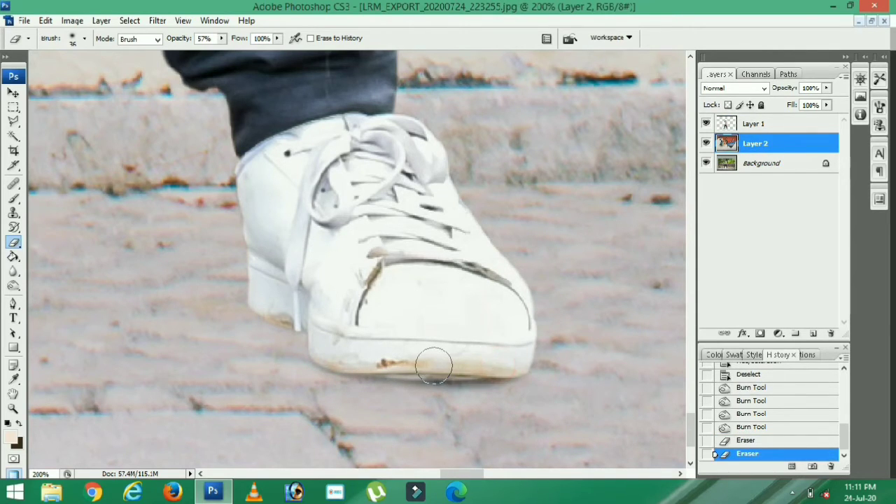
click(344, 354)
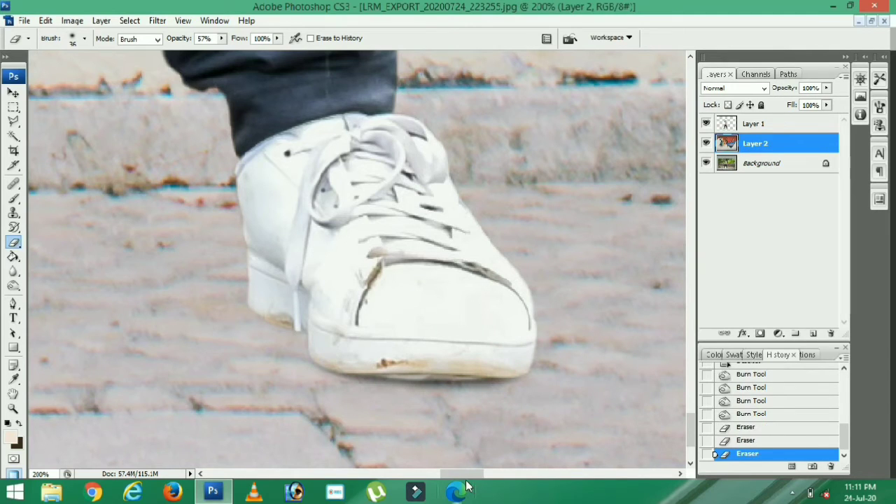
Erase Layer 2 along the sole of the man's other shoe to reveal its contact shadow
drag(465, 476, 366, 476)
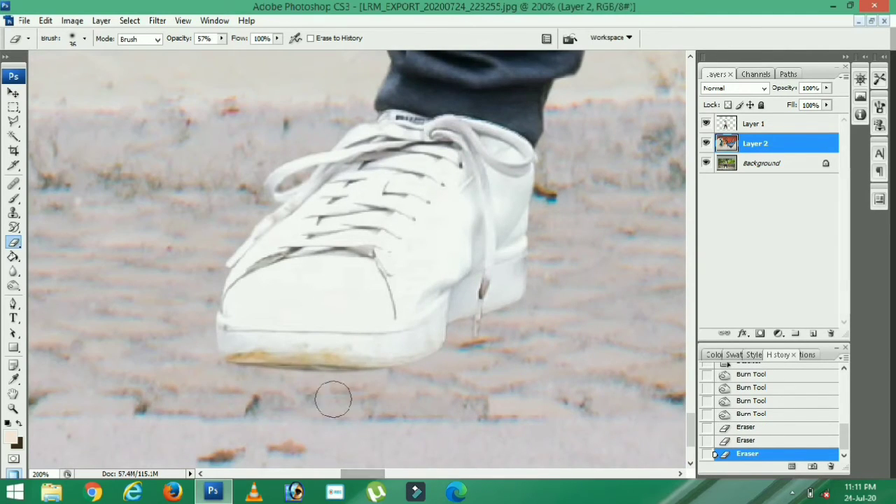
mouse_move(236, 344)
mouse_down()
mouse_move(350, 357)
mouse_move(420, 336)
mouse_move(359, 350)
mouse_up()
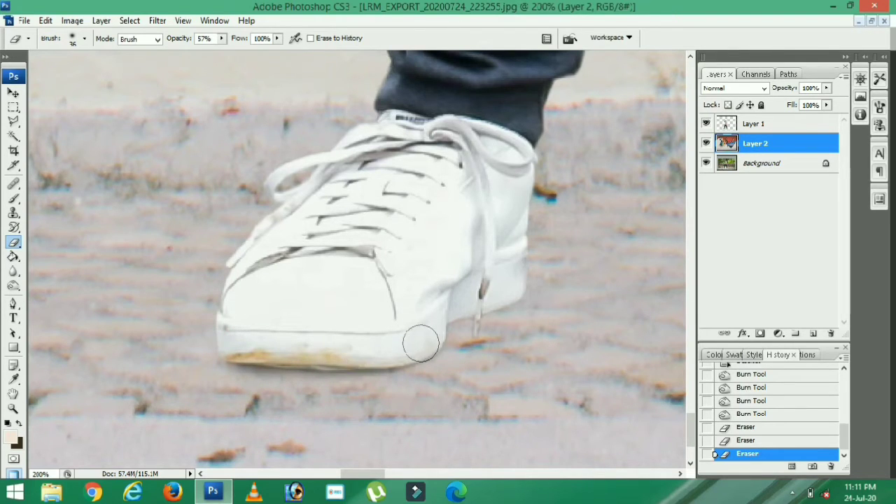
drag(306, 352, 246, 348)
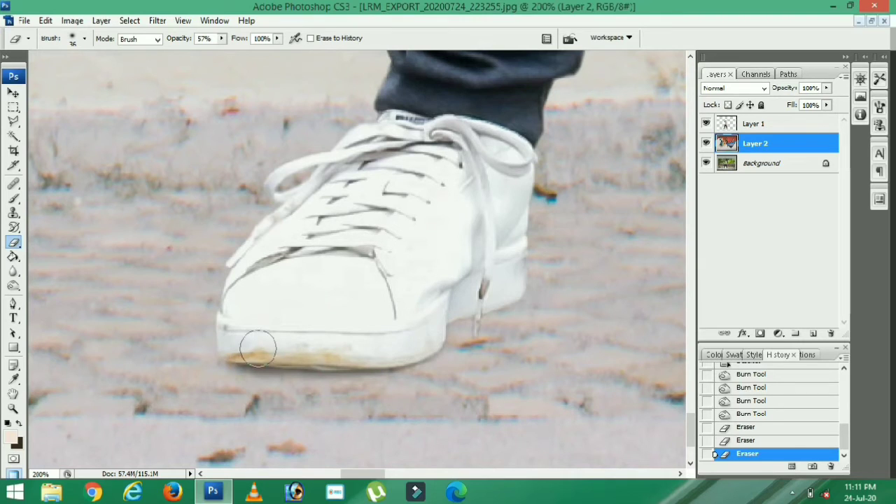
Examine the whole composite from a distance and the man's upper body up close against the mural
key(ctrl+minus)
key(ctrl+minus)
key(ctrl+minus)
key(ctrl+minus)
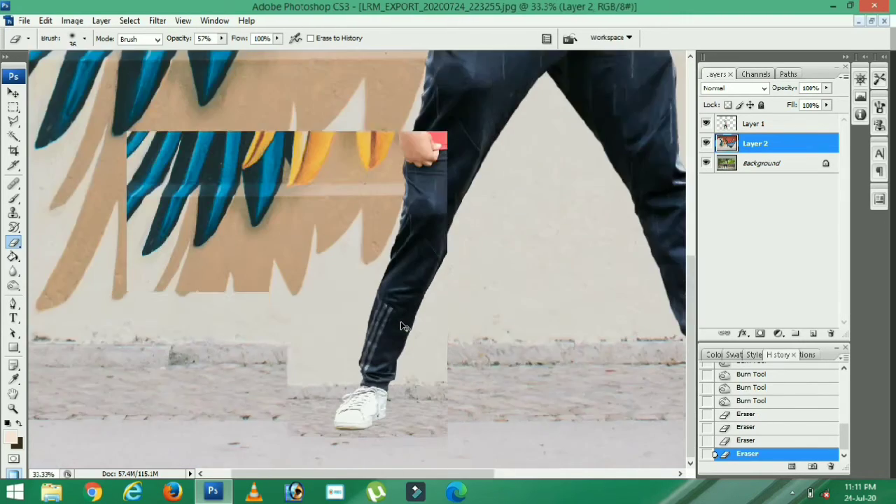
key(ctrl+minus)
key(ctrl+minus)
key(ctrl+minus)
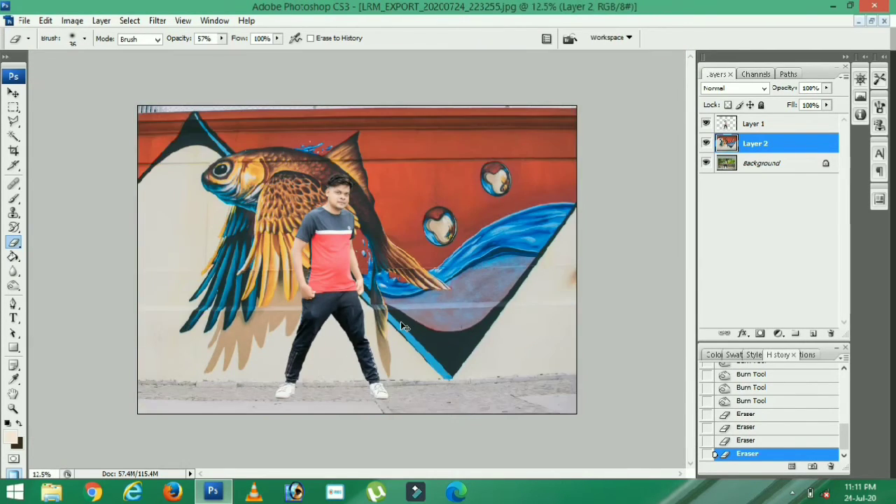
key(ctrl+plus)
key(ctrl+plus)
key(ctrl+plus)
key(ctrl+plus)
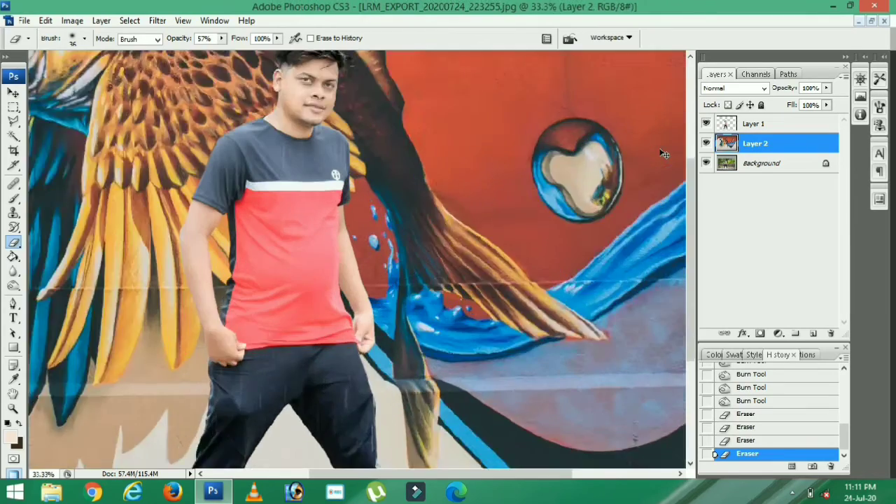
drag(695, 231, 694, 176)
key(ctrl+minus)
key(ctrl+minus)
key(ctrl+minus)
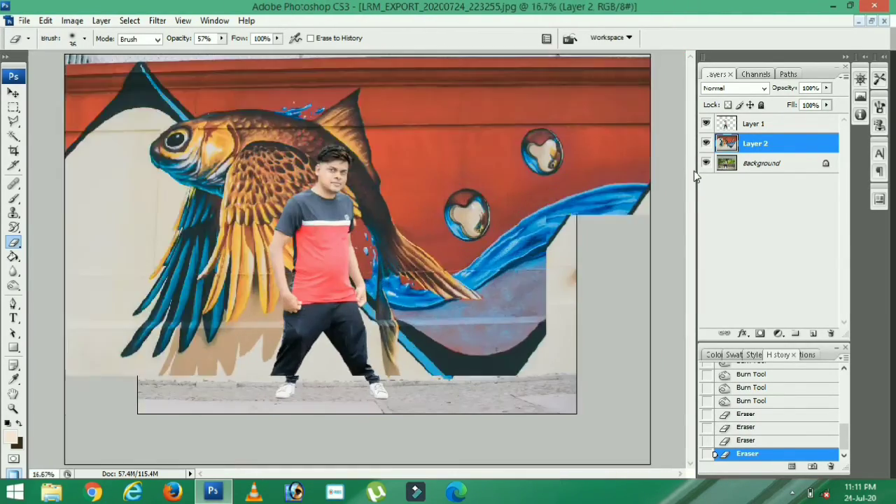
Outline the man's face and neck on Layer 1 with the Magnetic Lasso, from the hairline down to the collar
key(ctrl+plus)
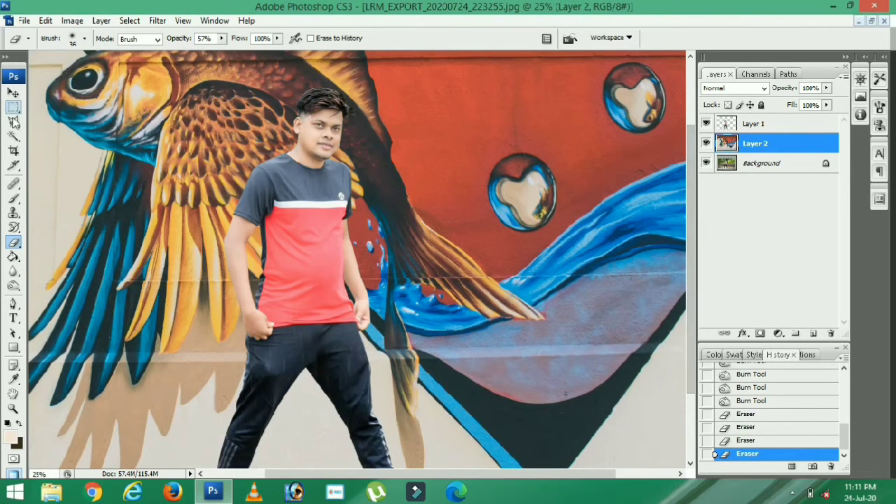
click(14, 121)
click(49, 145)
key(ctrl+plus)
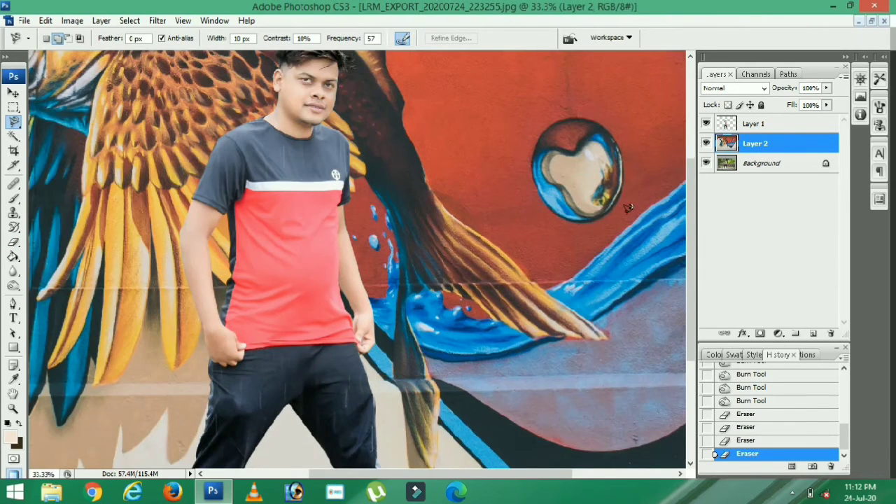
scroll(689, 223, up, 2)
click(757, 127)
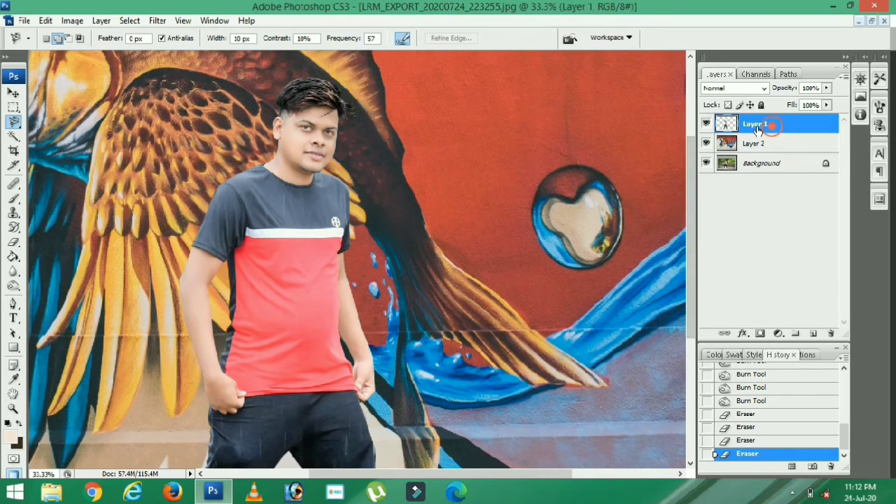
click(281, 109)
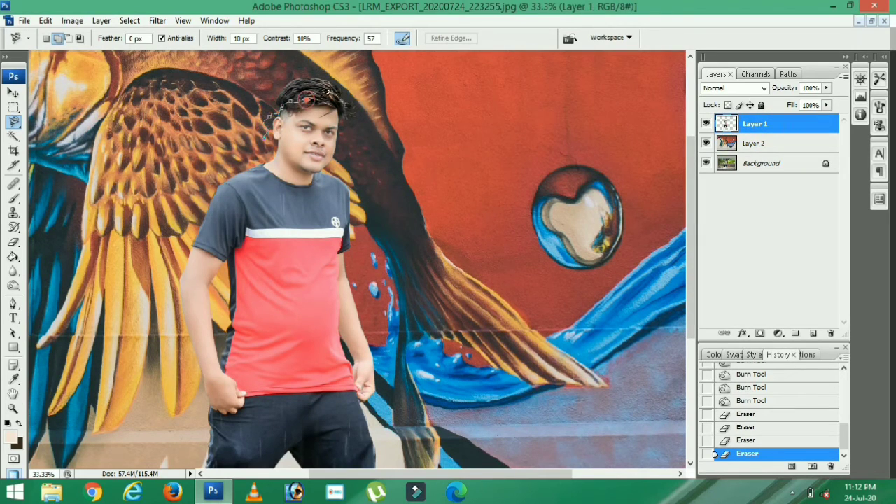
click(352, 146)
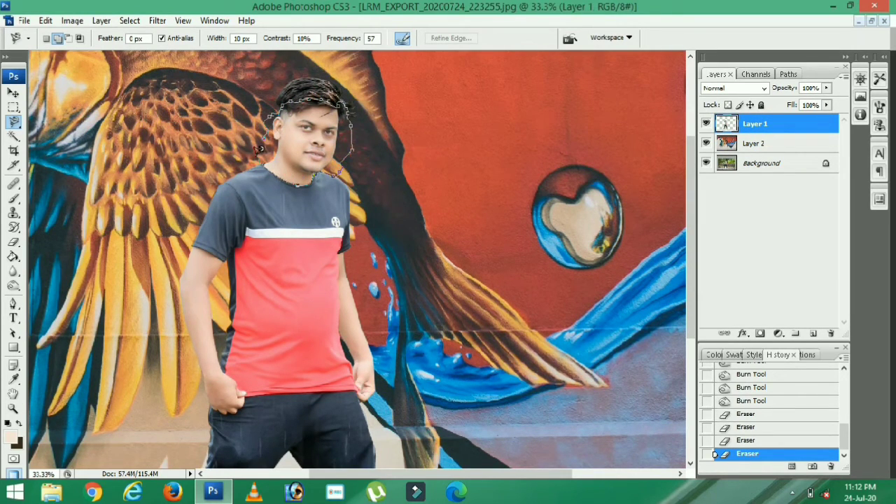
double_click(259, 149)
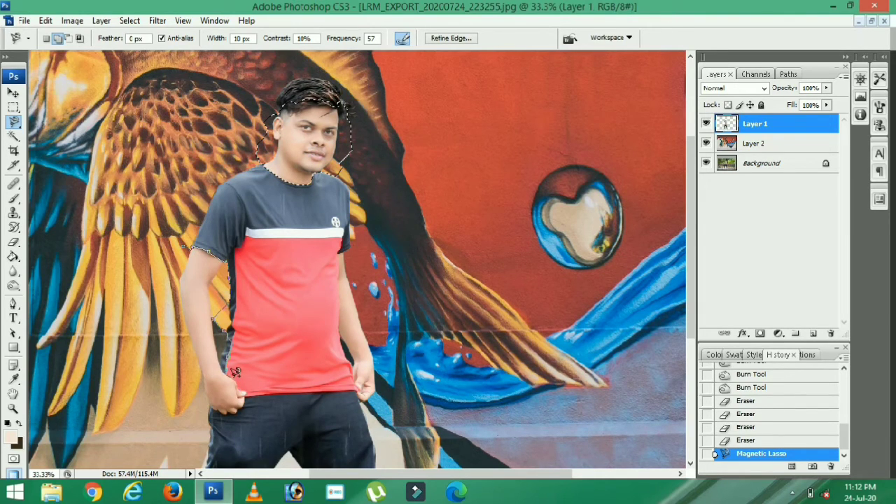
Add the man's bare arm and hand in front of the fish's wing to the selection with the Magnetic Lasso
double_click(195, 392)
click(189, 348)
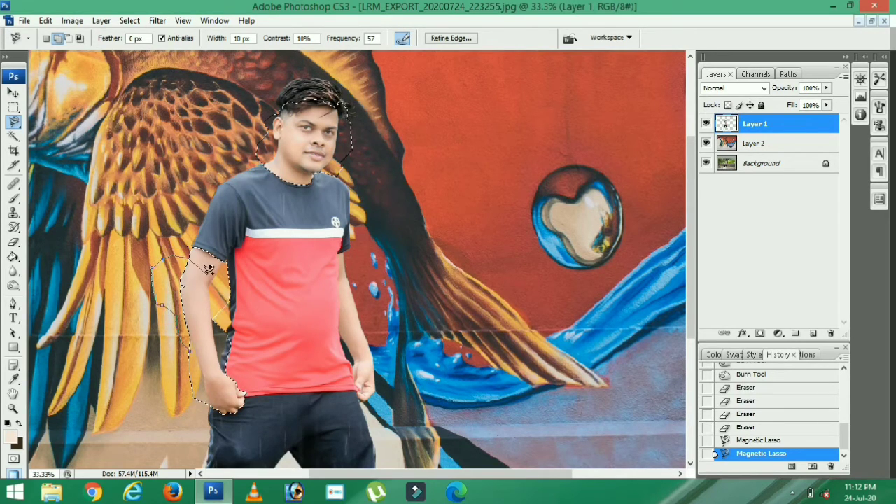
double_click(203, 266)
Add the man's other arm and hand, beside the fish's tail, to the selection
click(355, 249)
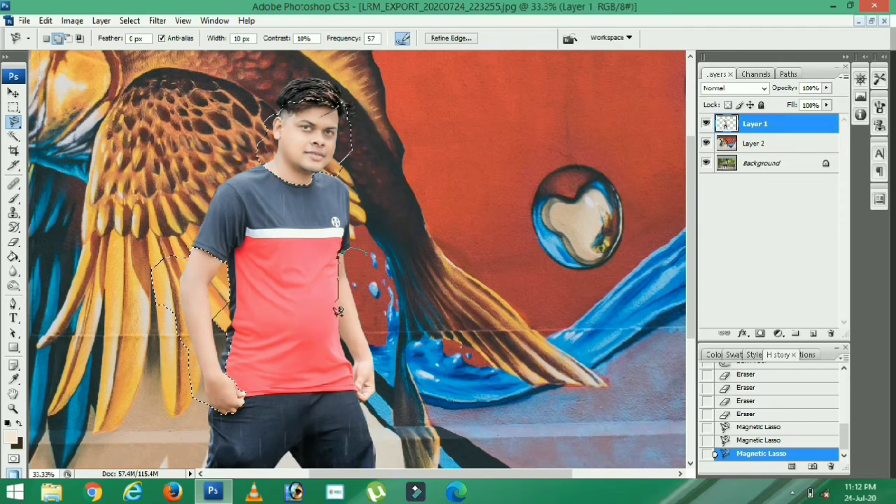
double_click(369, 396)
key(ctrl+plus)
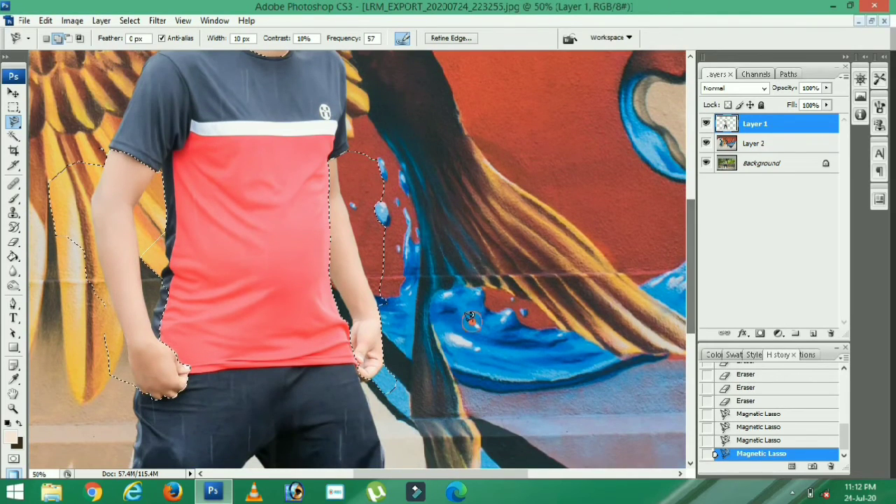
click(471, 320)
drag(688, 301, 687, 397)
Feather the selection of the man's face and arms by 5 pixels
key(ctrl+minus)
key(ctrl+minus)
key(ctrl+minus)
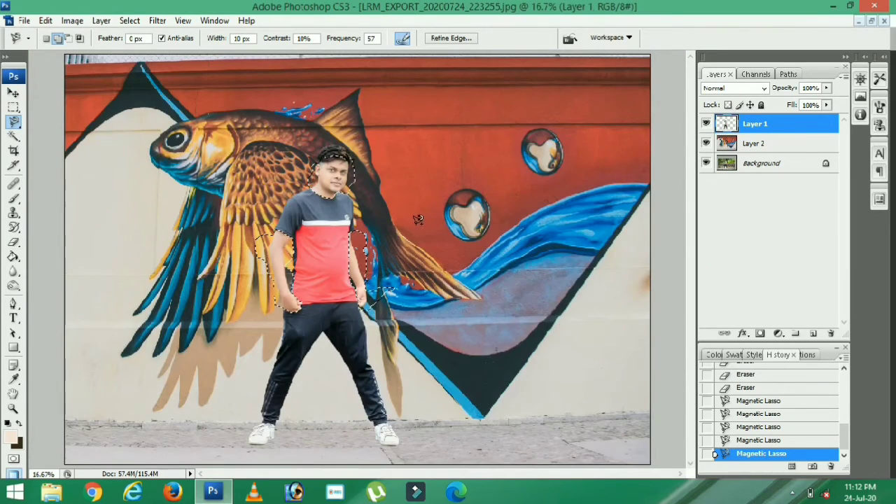
right_click(415, 223)
click(471, 260)
text(5)
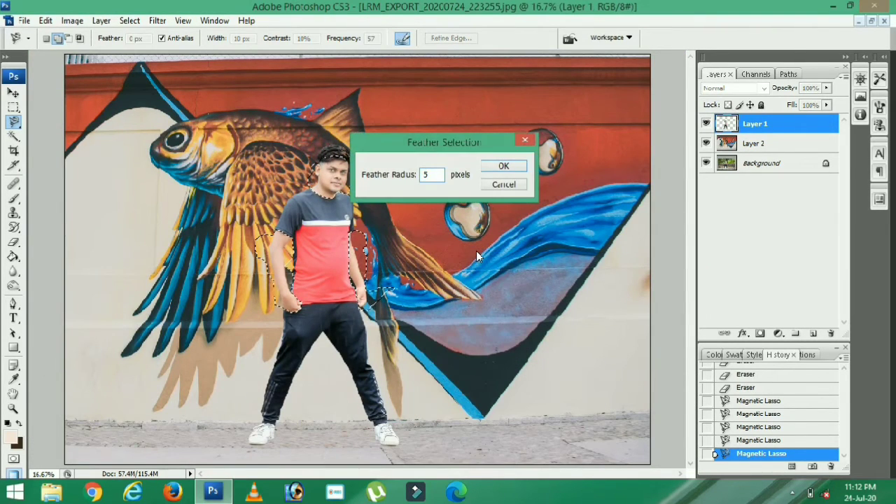
key(Return)
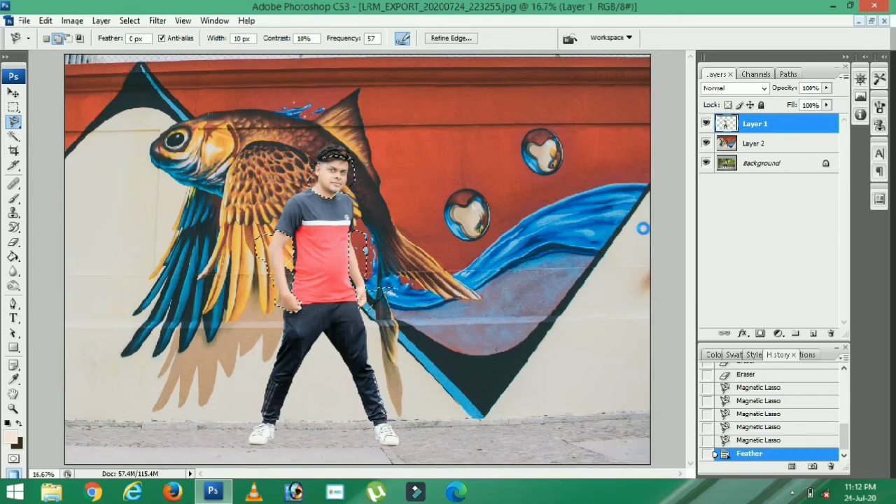
Brighten the selected skin slightly with a Curves point at input 94, output 101, and invert the selection
key(ctrl+m)
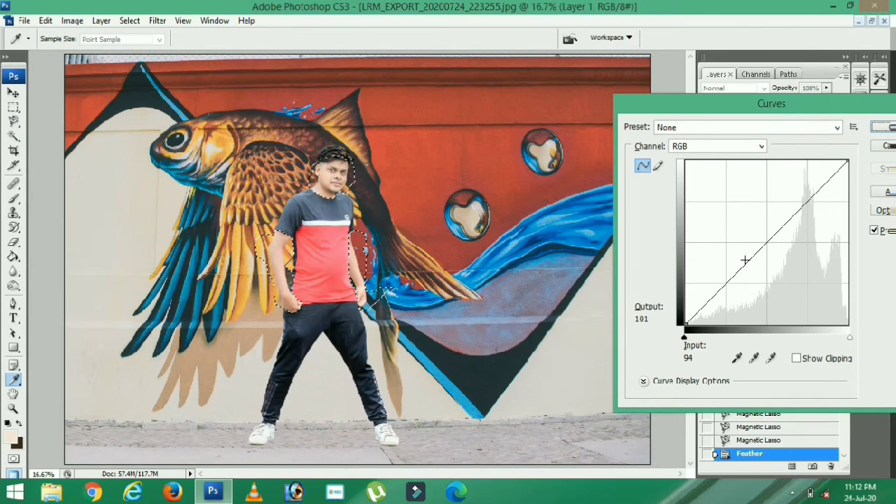
click(746, 260)
key(Return)
right_click(378, 196)
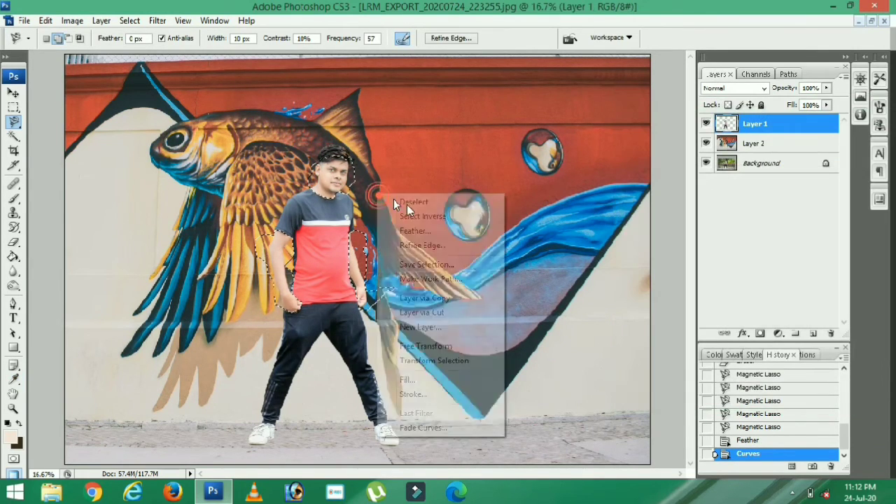
click(428, 219)
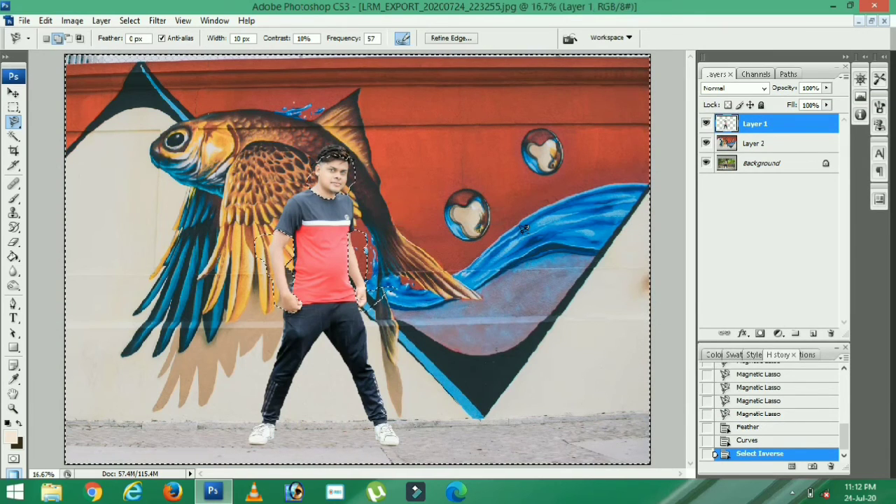
Try a Hue/Saturation adjustment layer with raised saturation on the inverted selection, and revert to the state before it
click(778, 334)
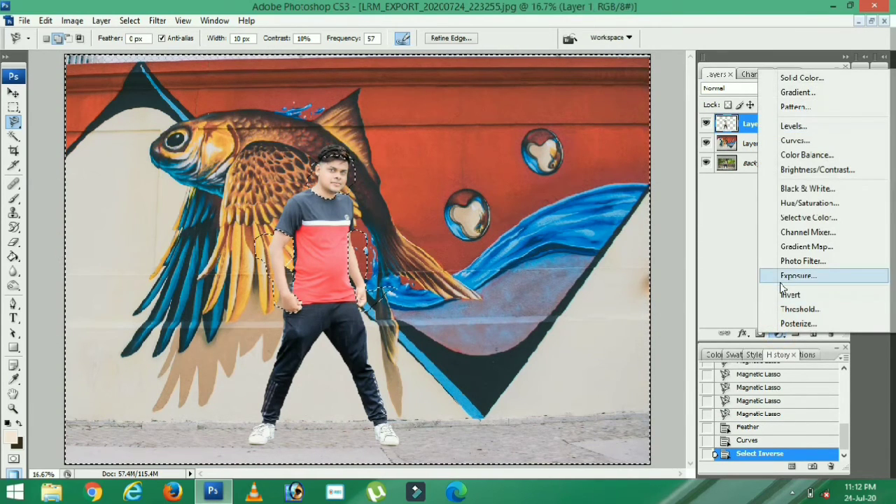
click(804, 203)
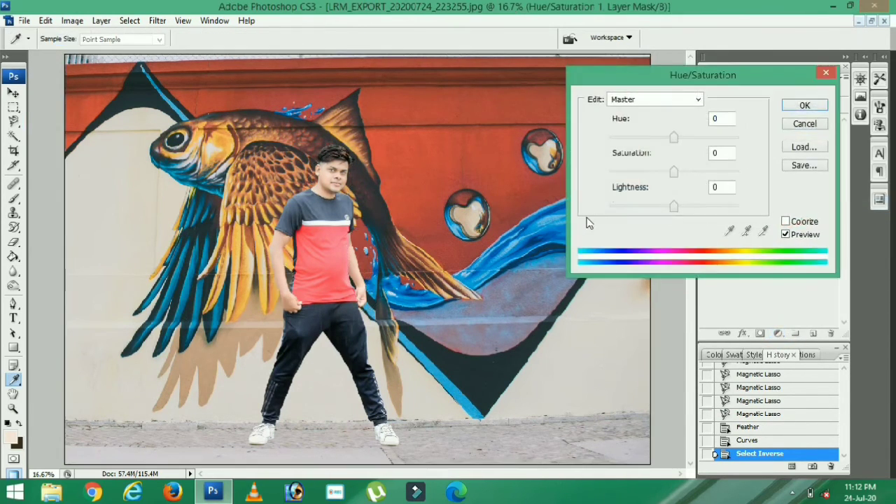
drag(673, 172, 690, 175)
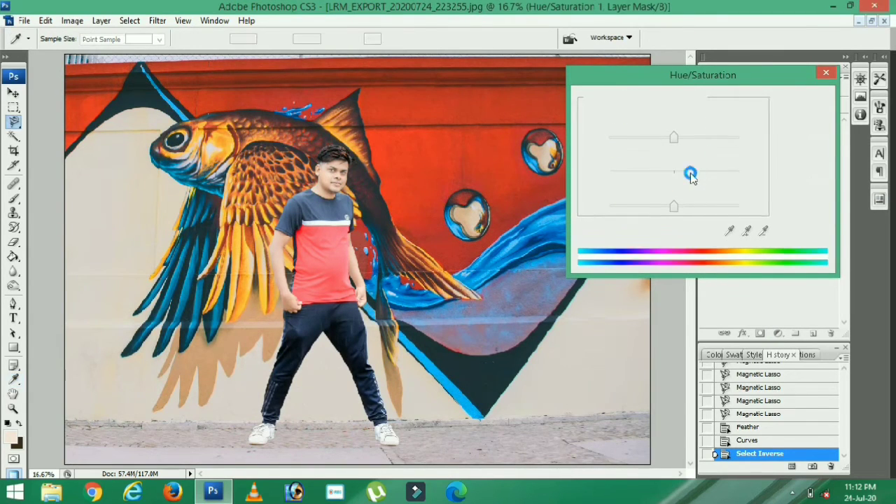
key(Return)
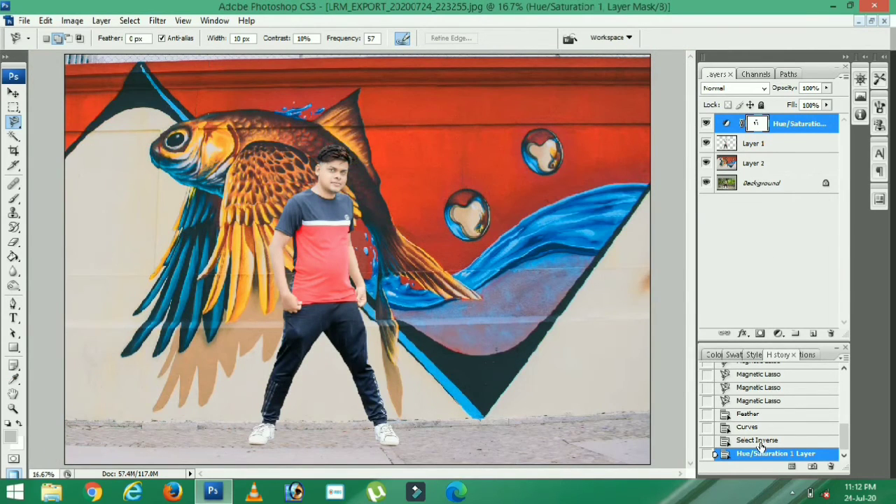
click(760, 441)
Apply Hue/Saturation directly to the inverted selection on Layer 1 with the saturation at +18
key(ctrl+u)
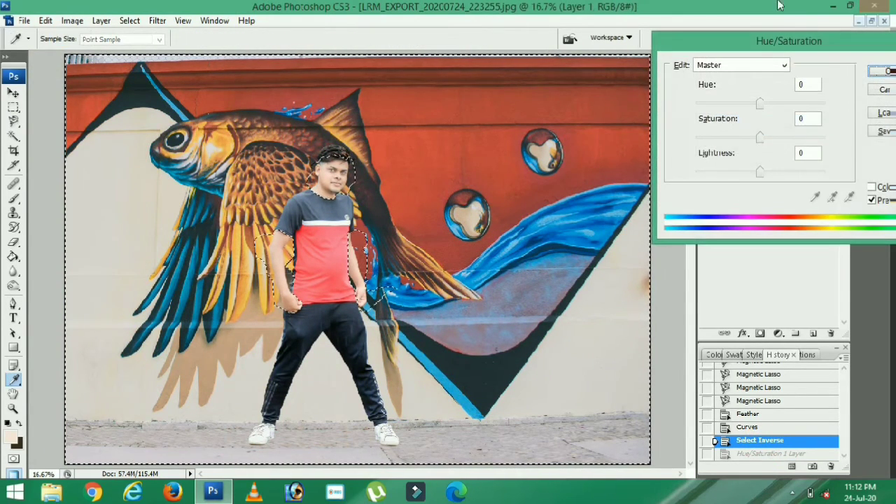
mouse_move(777, 137)
mouse_down()
mouse_move(824, 145)
mouse_move(785, 149)
mouse_up()
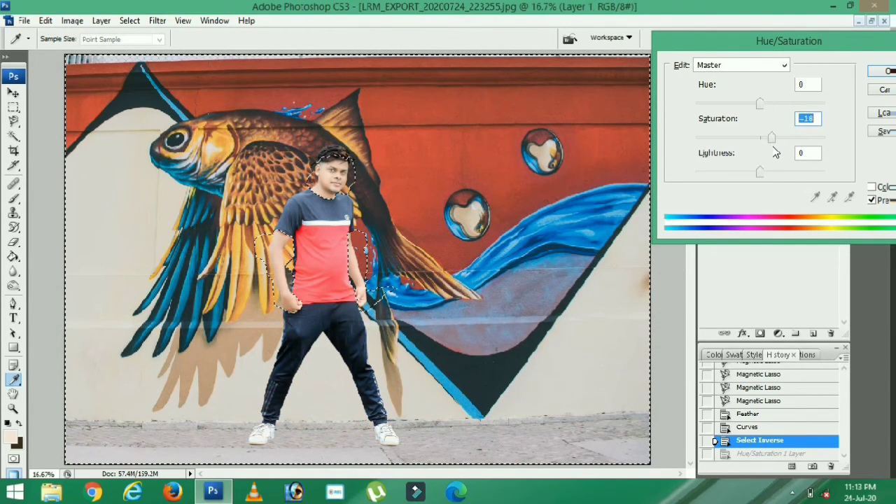
key(Return)
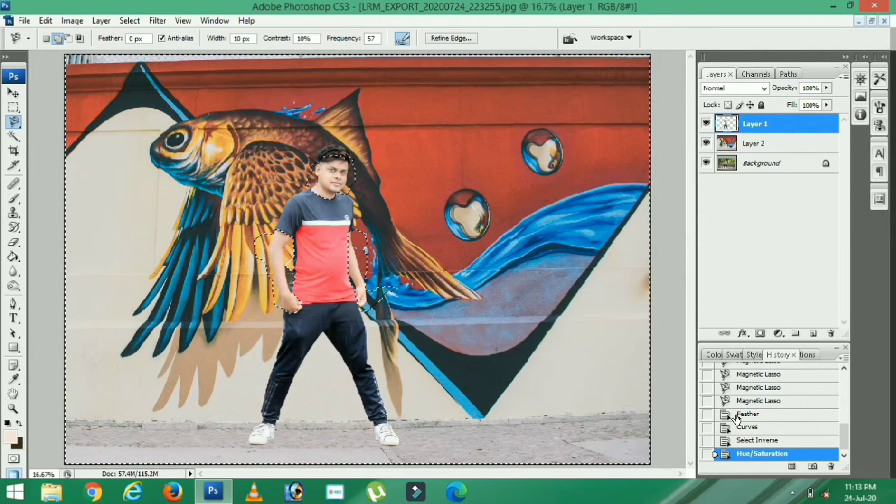
Add a Hue/Saturation adjustment layer masked to the inverted selection, with the saturation raised
click(779, 334)
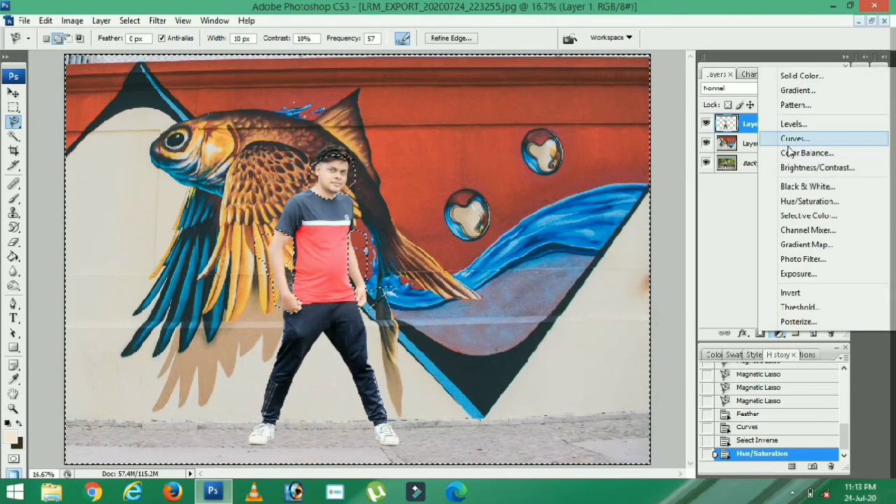
click(793, 203)
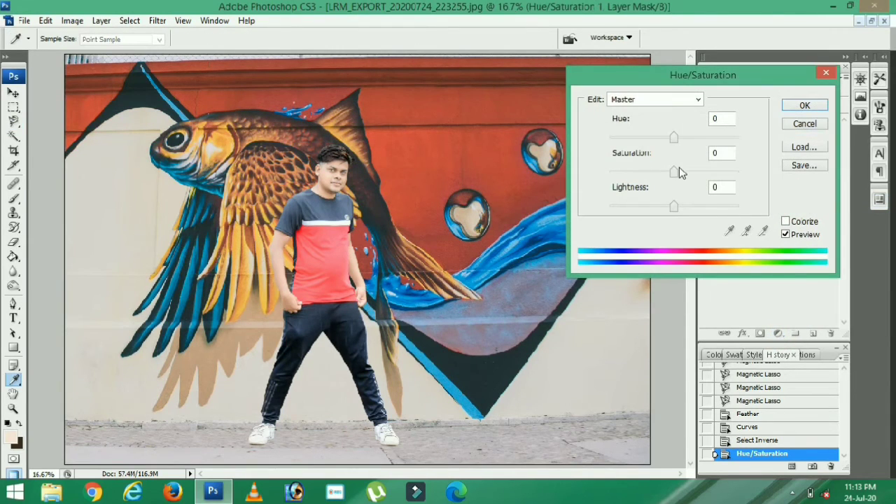
drag(674, 171, 695, 171)
key(Return)
Select the entire red area of the man's shirt on Layer 1 with the Magic Wand
key(ctrl+plus)
key(ctrl+plus)
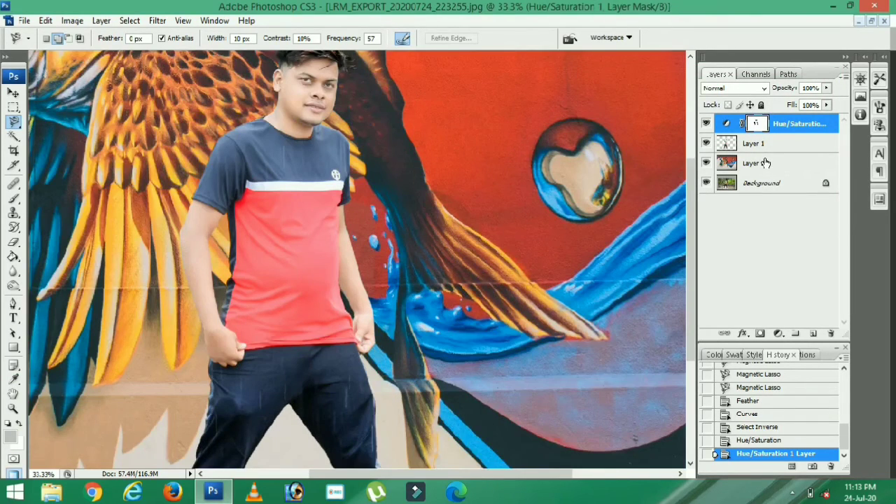
click(766, 162)
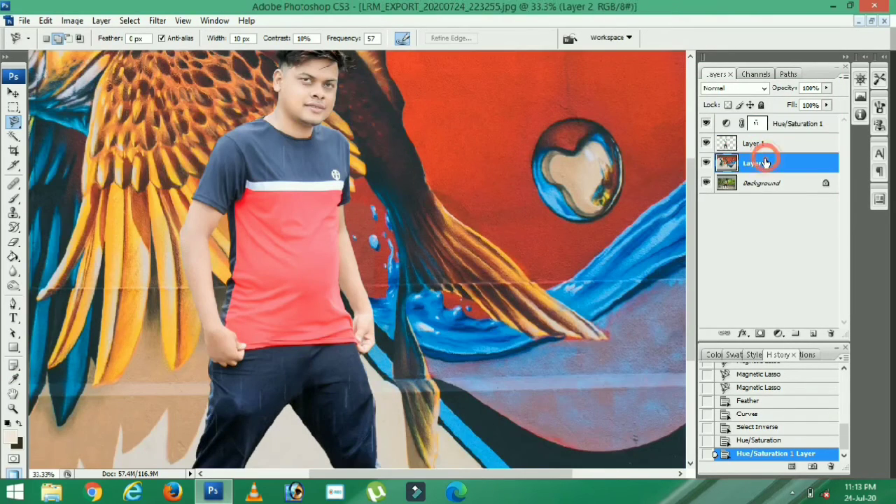
click(765, 145)
click(13, 138)
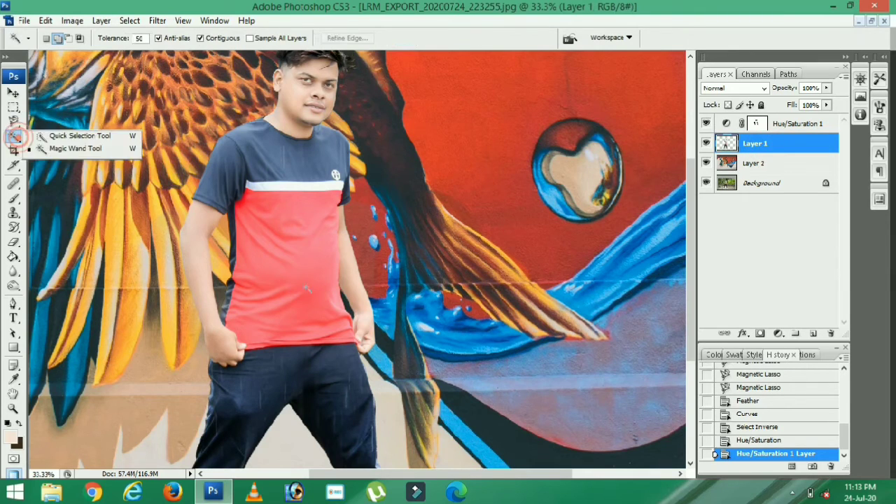
click(337, 307)
click(282, 277)
click(258, 252)
click(252, 239)
click(247, 223)
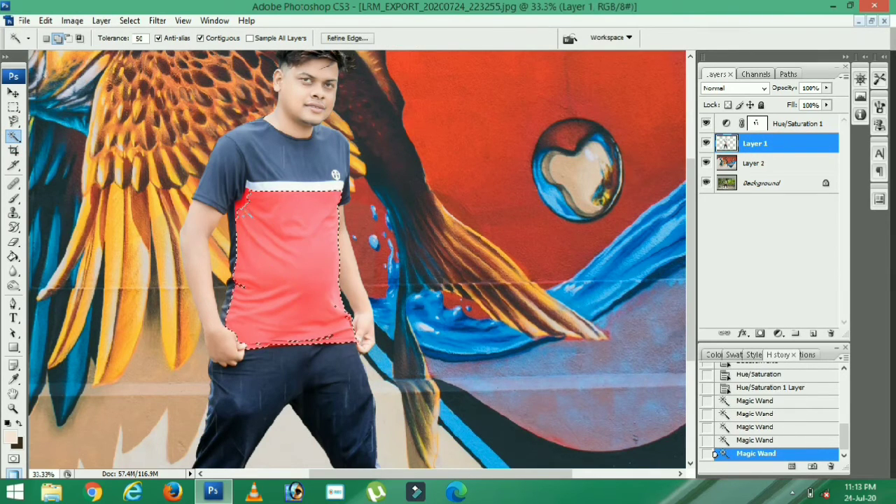
click(244, 202)
click(243, 208)
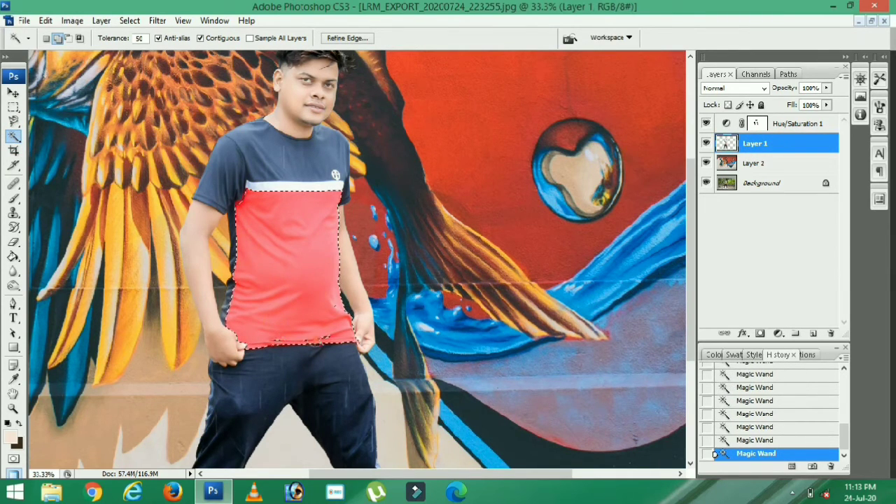
key(ctrl+minus)
key(ctrl+minus)
key(i)
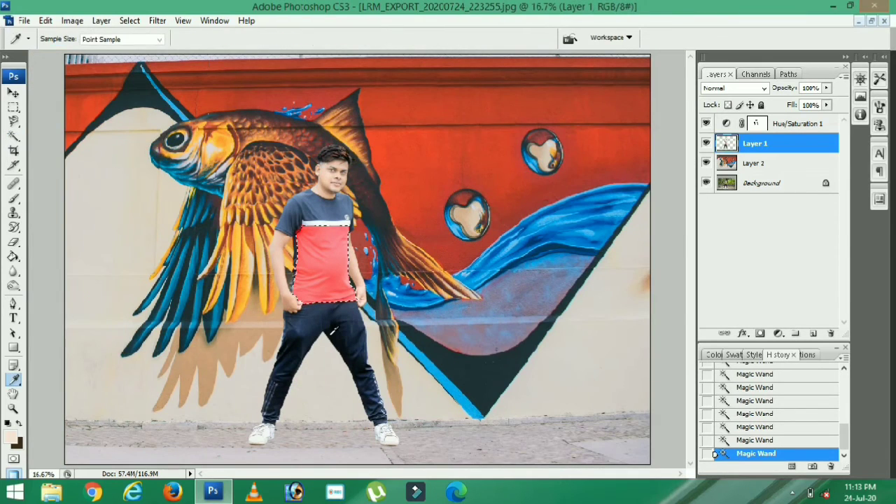
key(ctrl+u)
click(882, 91)
key(w)
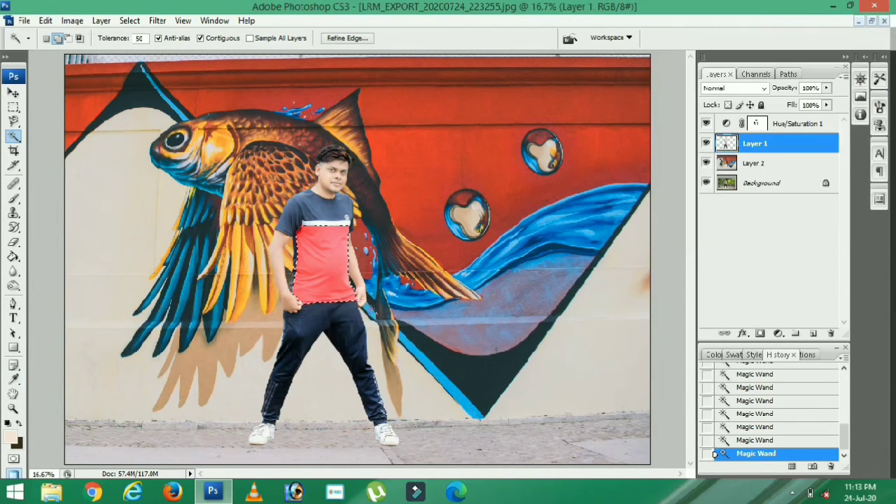
Feather the selection of the shirt's red area by 10 pixels
right_click(372, 65)
click(423, 185)
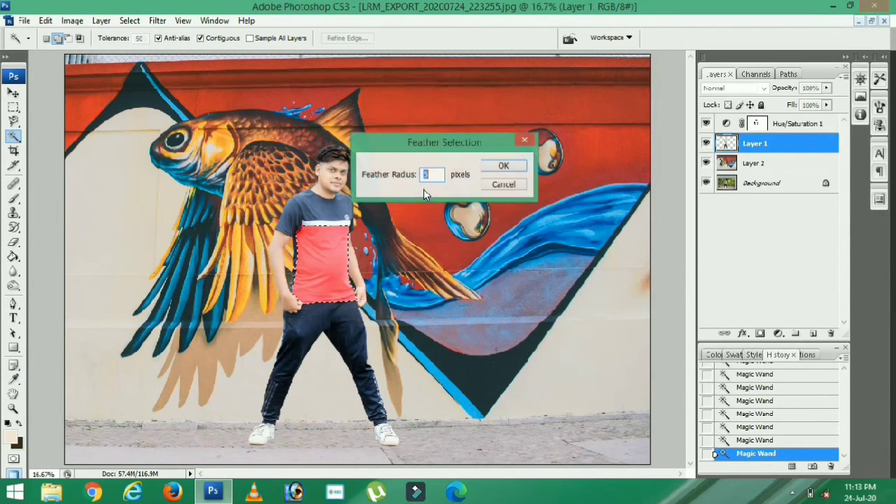
text(10)
key(Return)
Apply Hue/Saturation to the shirt's red area with hue +4, saturation +23 and lightness -12, and deselect
key(ctrl+u)
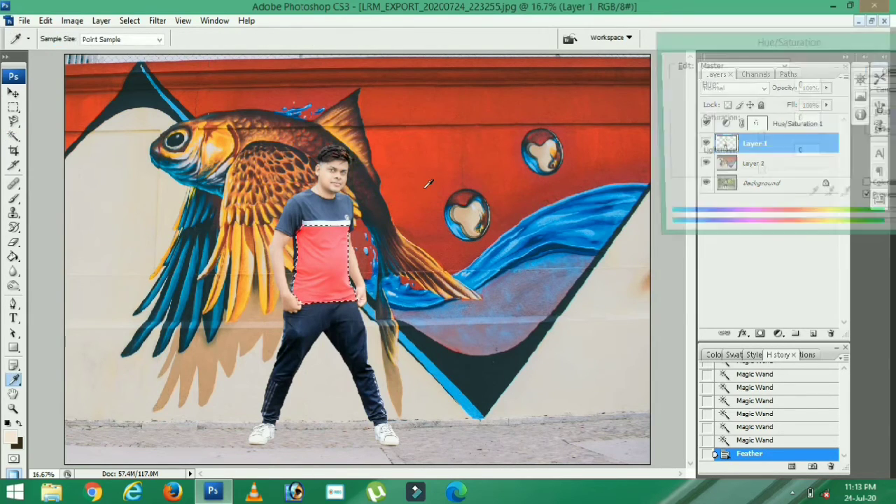
click(788, 136)
drag(793, 139, 758, 178)
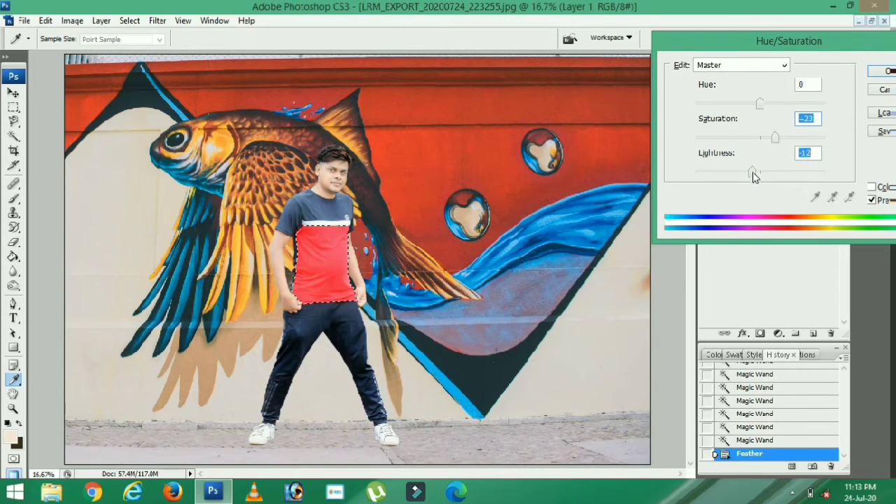
drag(758, 112, 763, 108)
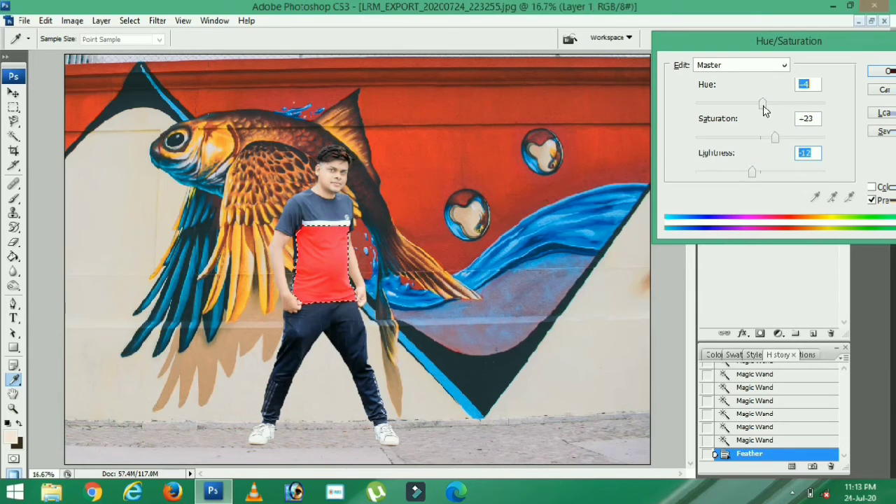
key(Return)
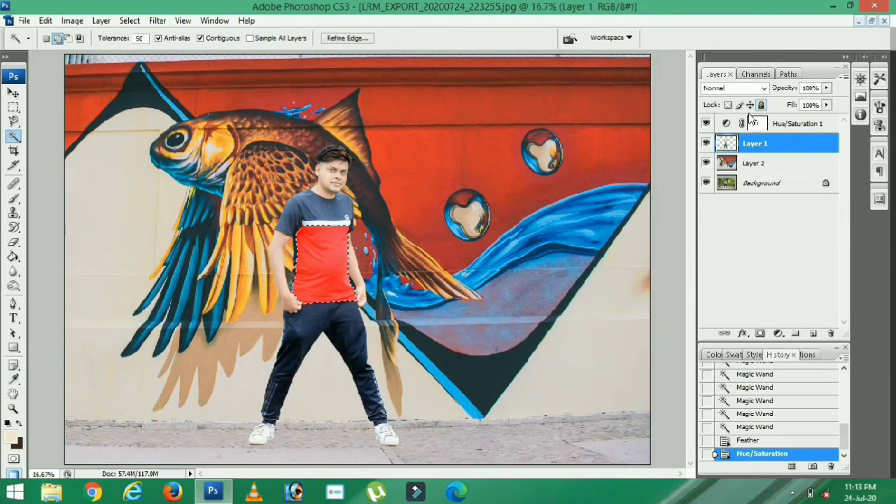
key(ctrl+d)
Select the man's dark trousers on Layer 1 with the Magic Wand and feather the selection
key(ctrl+plus)
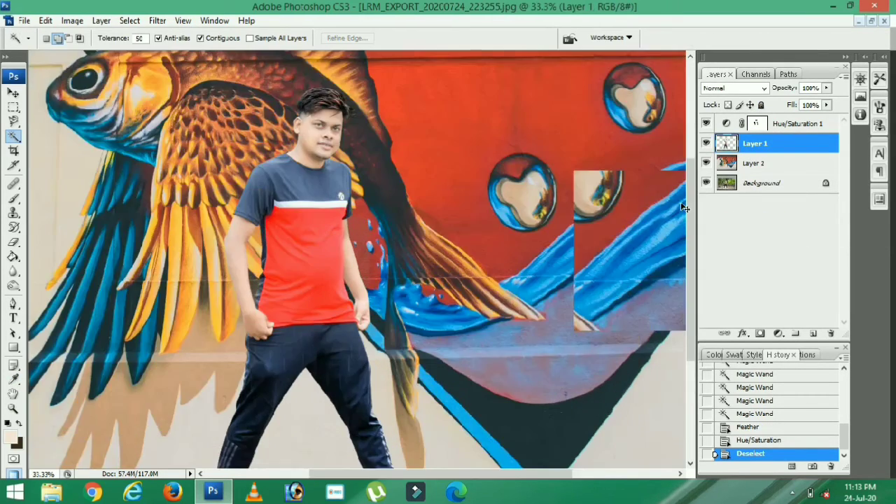
key(ctrl+minus)
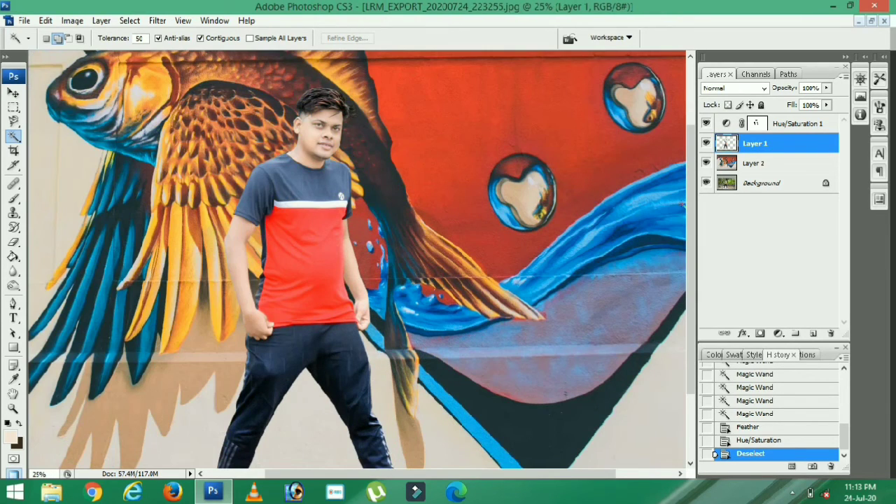
drag(692, 218, 690, 286)
click(330, 270)
click(354, 253)
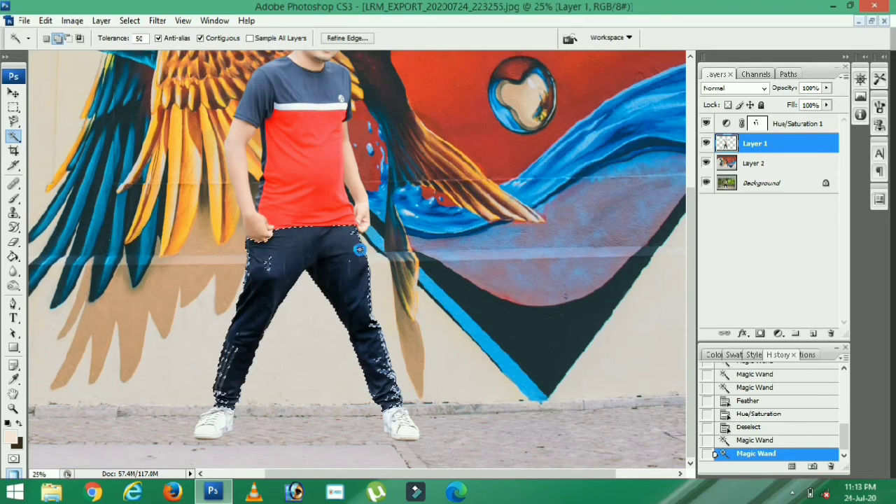
click(345, 249)
click(335, 248)
click(280, 259)
click(252, 269)
click(245, 322)
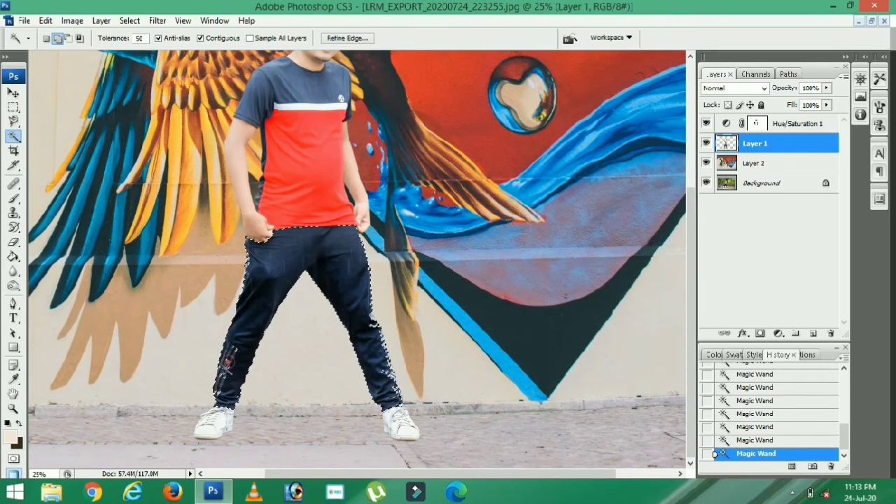
right_click(268, 352)
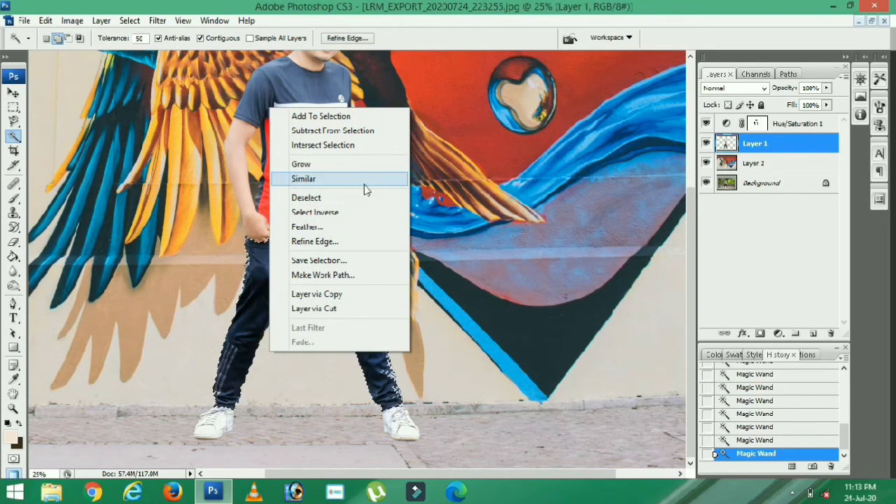
click(346, 229)
key(Return)
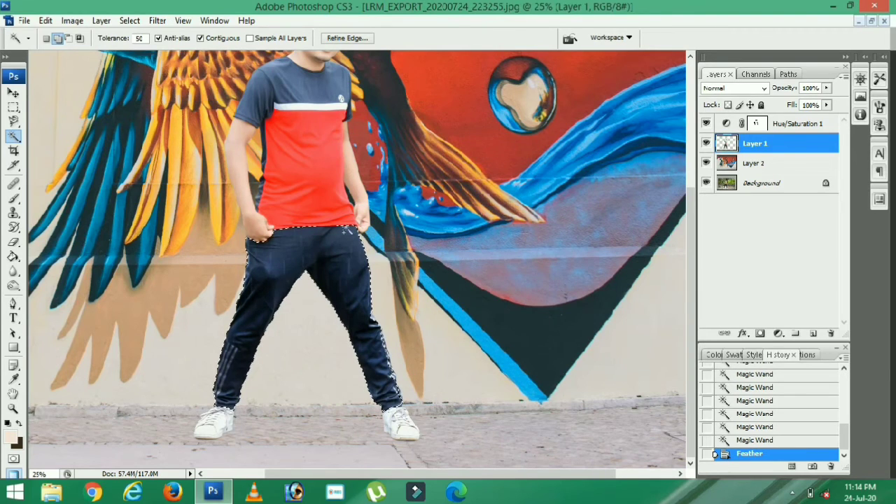
Darken the selected trousers slightly by shifting the black point in Curves, and deselect
key(ctrl+m)
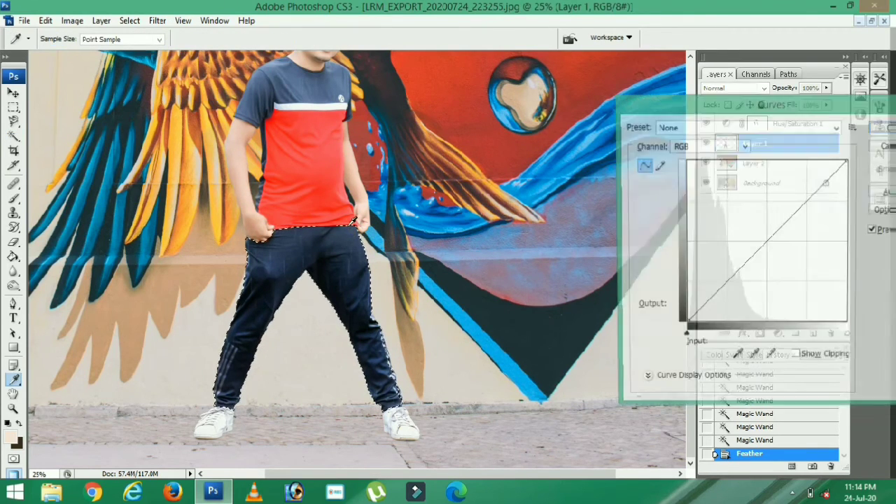
drag(685, 324, 689, 331)
key(Return)
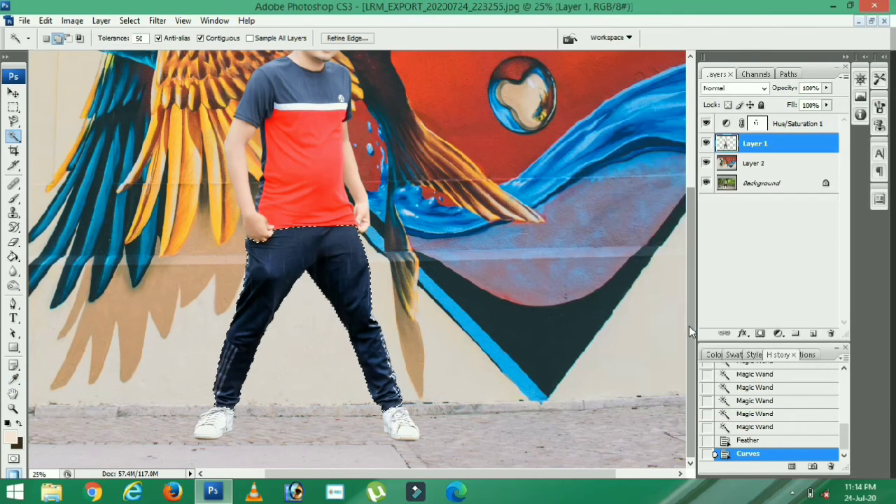
key(ctrl+minus)
key(ctrl+d)
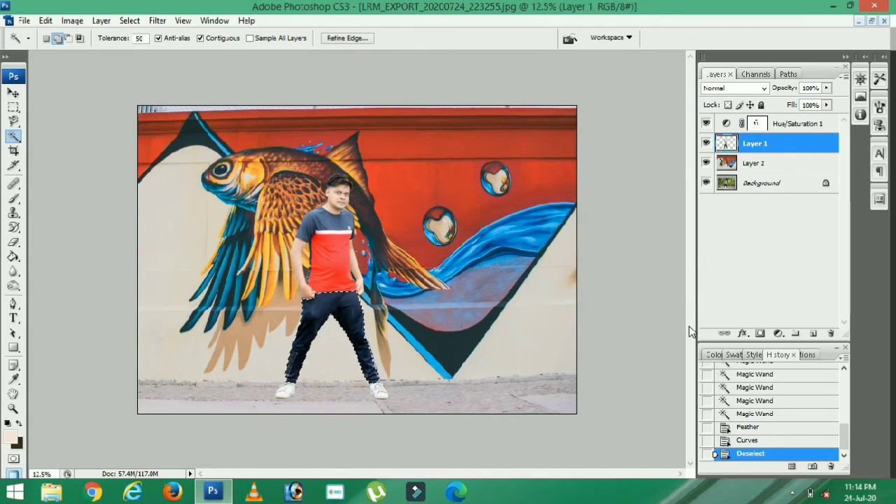
Select the navy upper part, sleeves and side strip of the man's shirt with the Magic Wand
key(ctrl+plus)
key(ctrl+plus)
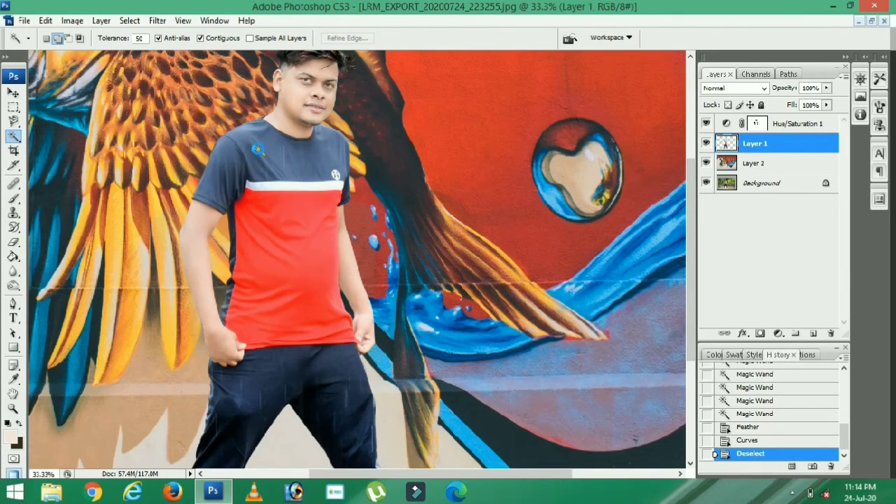
click(254, 147)
click(246, 159)
click(233, 168)
click(256, 166)
click(231, 179)
click(236, 189)
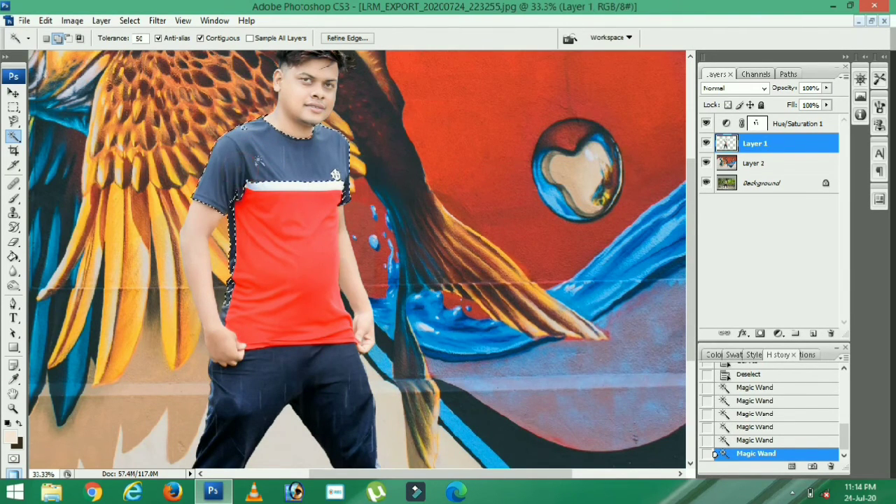
Feather the selection of the shirt's navy area
key(ctrl+minus)
key(ctrl+u)
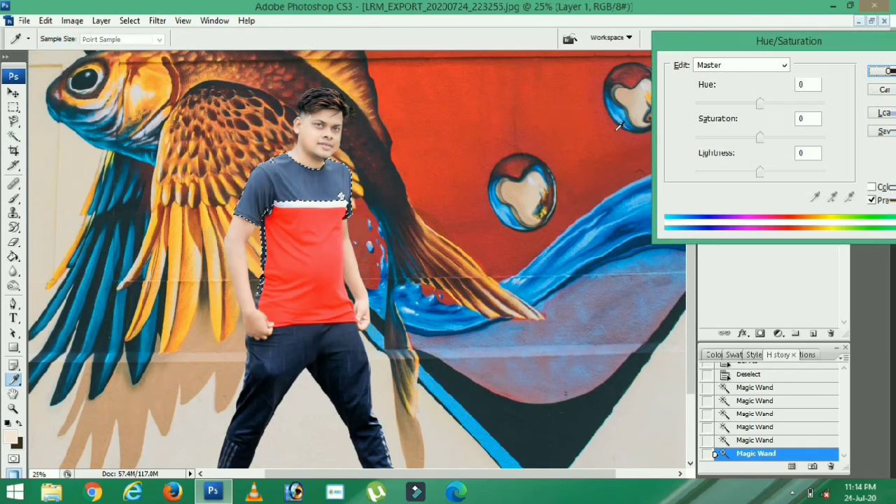
click(884, 89)
right_click(585, 103)
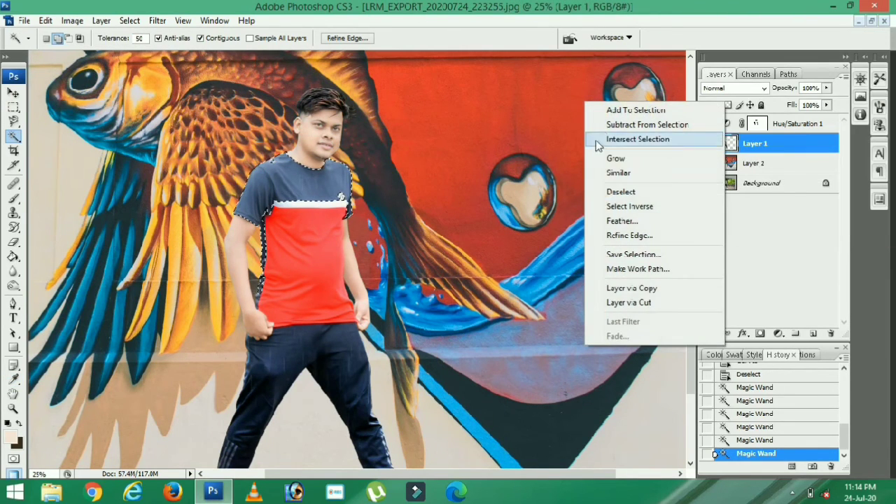
click(613, 222)
key(Return)
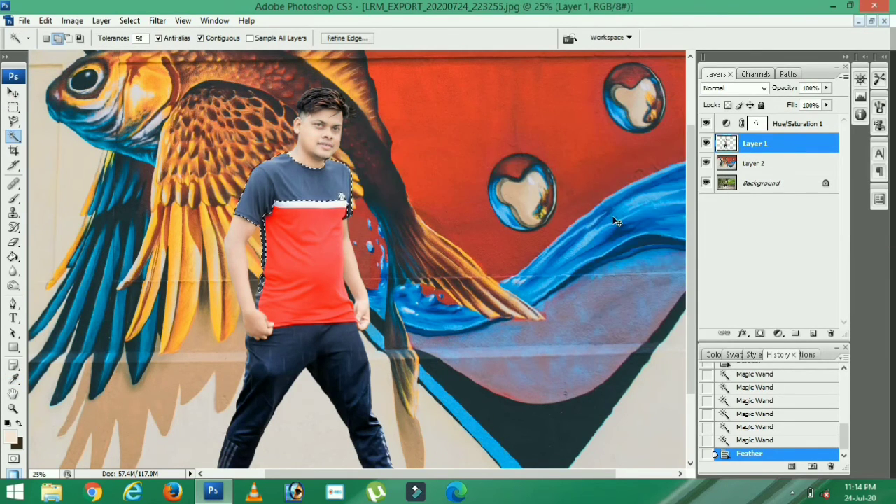
Apply Hue/Saturation to the shirt's navy area with saturation +26 and lightness -18, and deselect
key(ctrl+u)
click(785, 138)
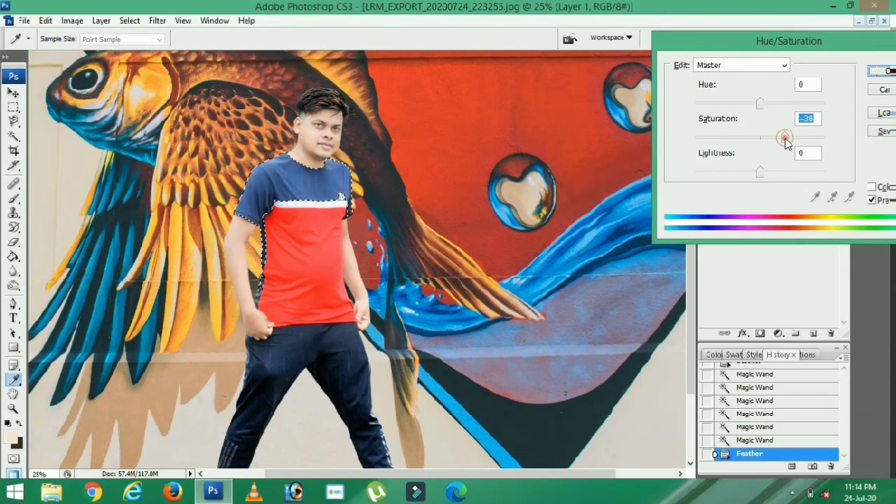
click(758, 173)
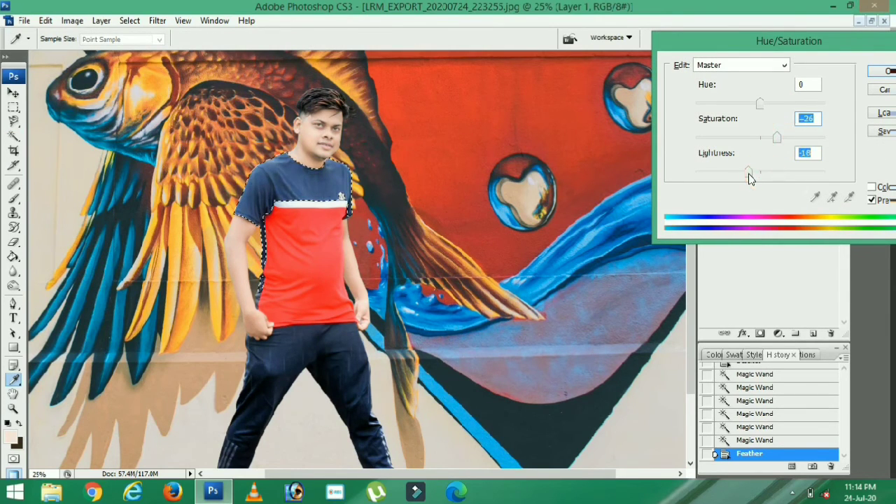
key(Return)
key(ctrl+d)
key(ctrl+minus)
key(ctrl+minus)
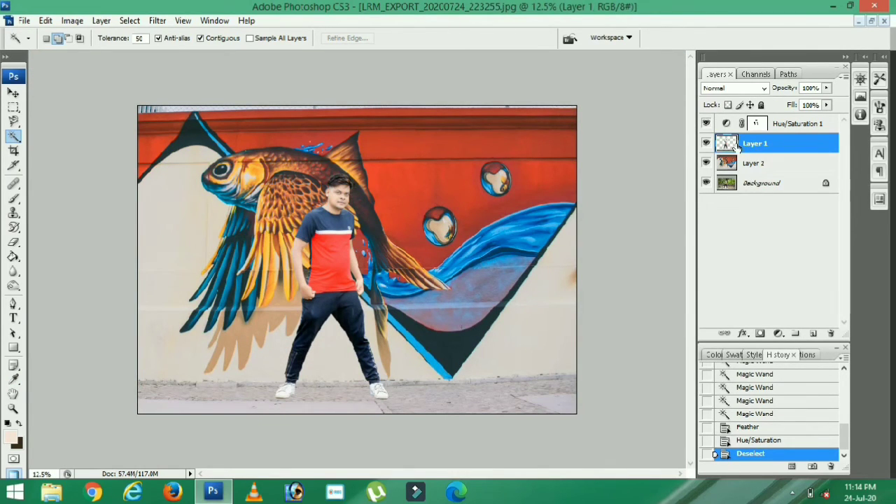
Add a Selective Color adjustment layer above the man's layer, using the previous layer as clipping mask
click(159, 21)
click(102, 21)
click(103, 22)
mouse_move(175, 135)
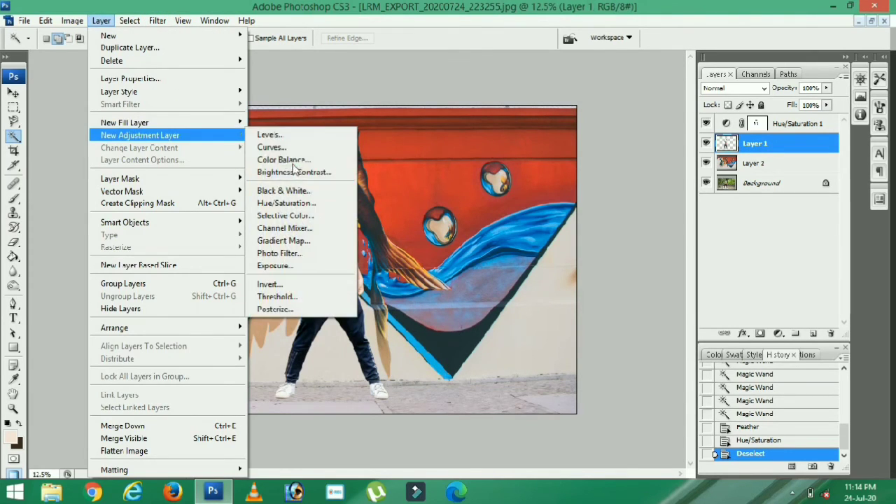
click(291, 216)
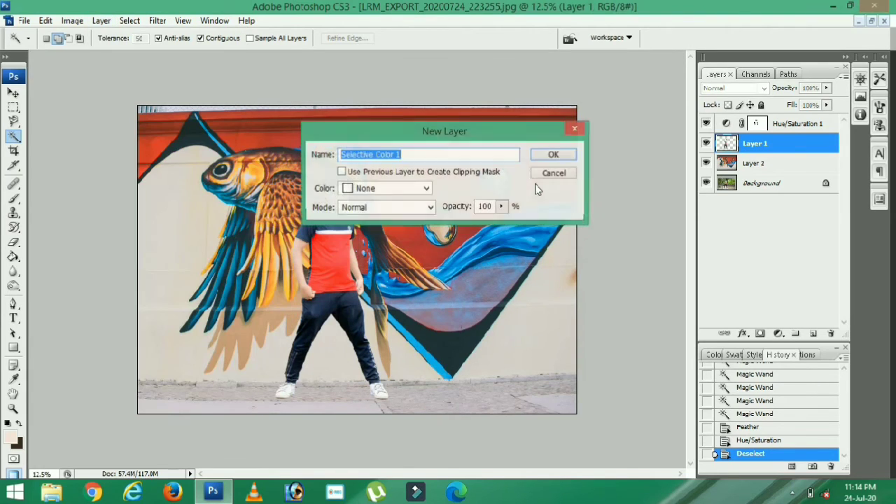
click(342, 172)
click(538, 153)
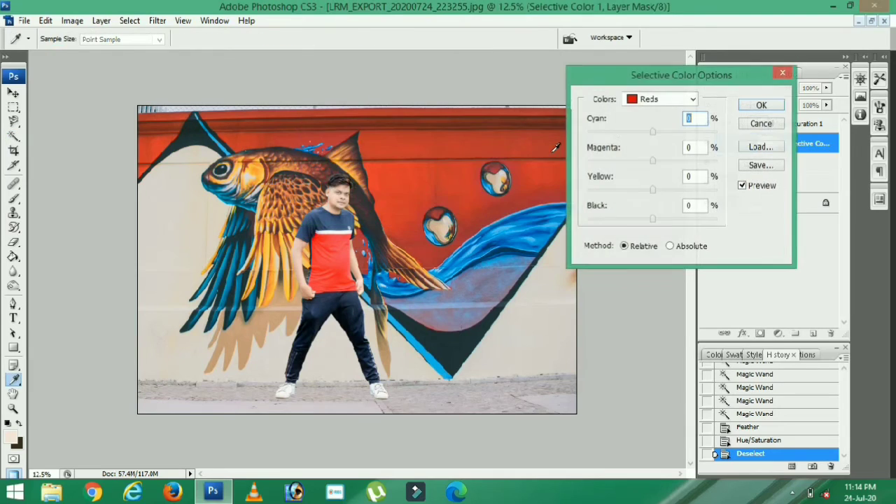
Adjust the Reds in Selective Color to cyan -5, magenta +6 and yellow -6, with black raised slightly
drag(655, 133, 629, 133)
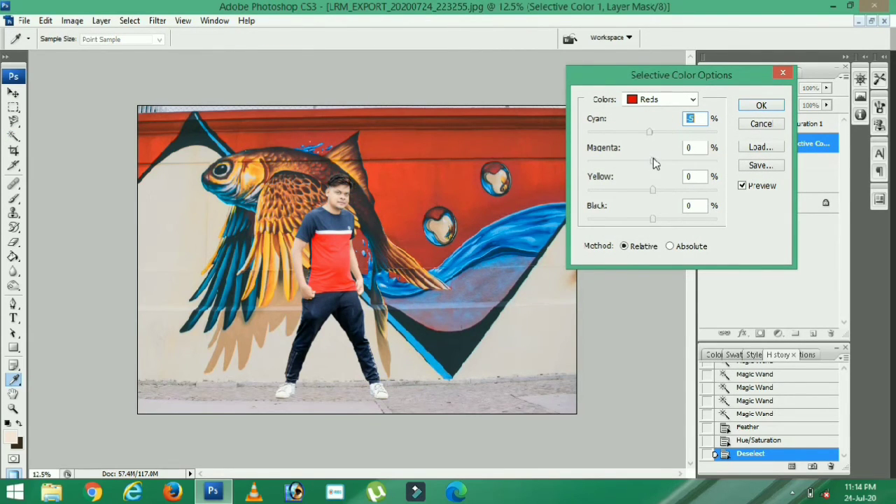
mouse_move(654, 162)
mouse_down()
mouse_move(606, 161)
mouse_move(651, 162)
mouse_move(655, 172)
mouse_up()
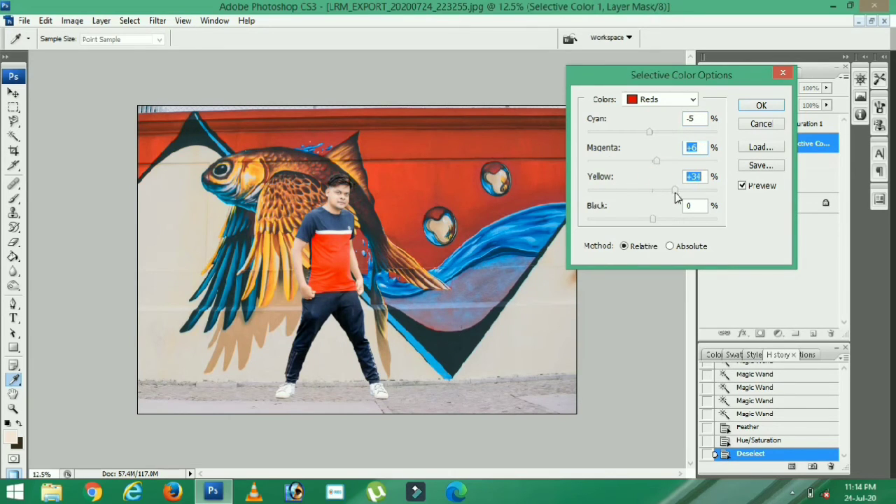
drag(644, 190, 656, 225)
Adjust the Cyans to cyan +95, magenta -22, yellow +44 and black +100, and apply the Selective Color adjustment
click(656, 101)
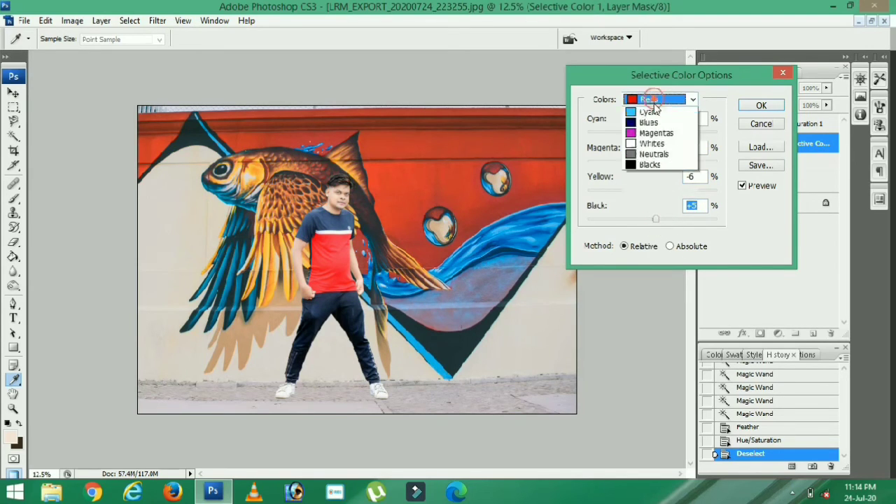
click(661, 138)
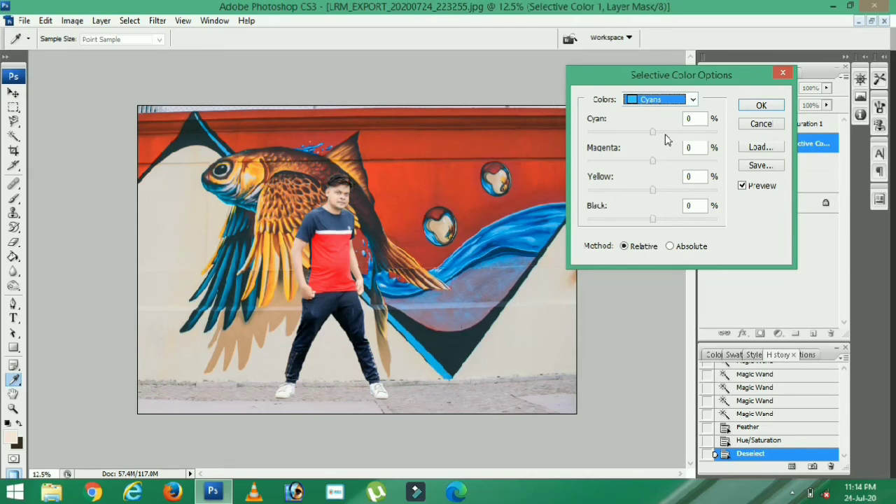
drag(658, 132, 716, 138)
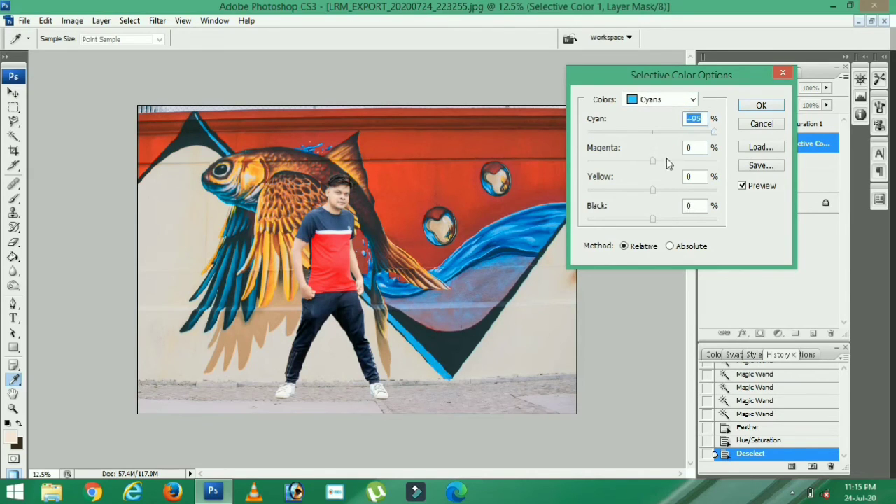
drag(653, 161, 760, 233)
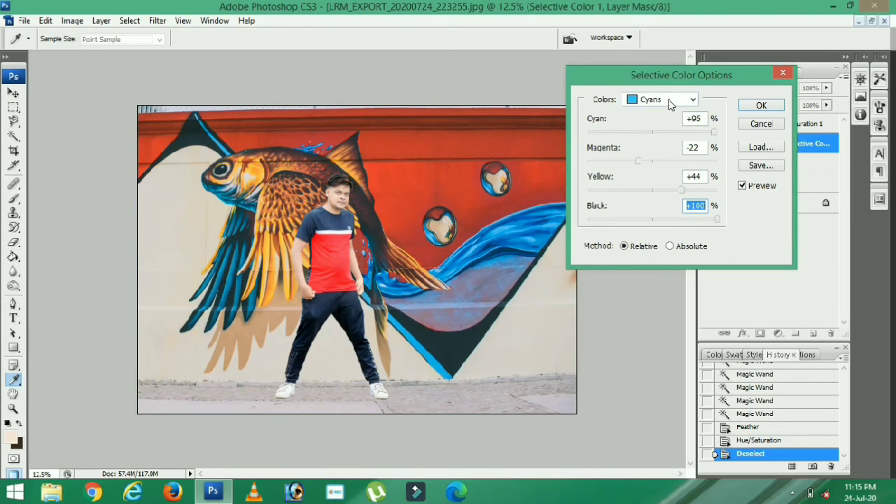
key(Return)
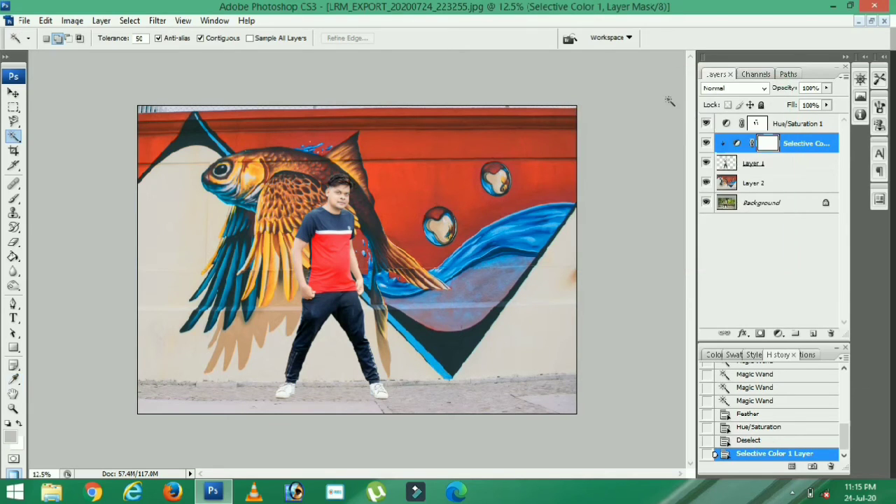
Add a Color Balance adjustment layer directly above the mural layer and slightly shift its midtone color levels
click(755, 183)
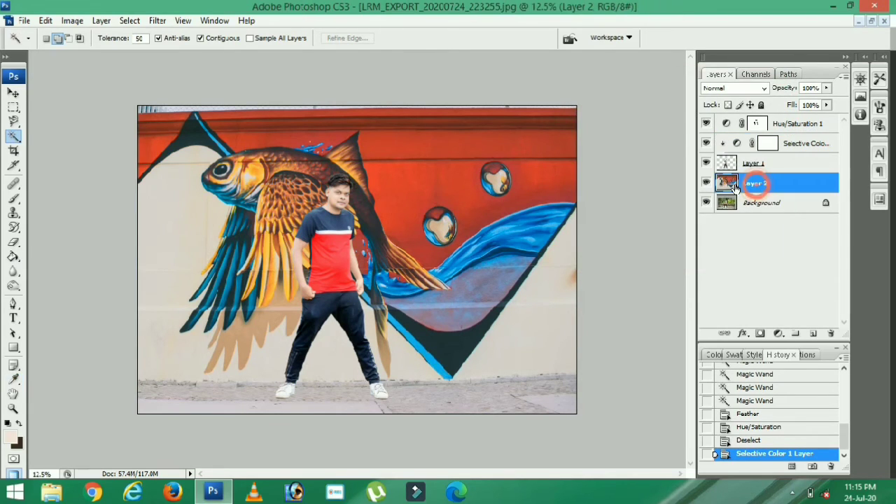
click(778, 334)
click(805, 154)
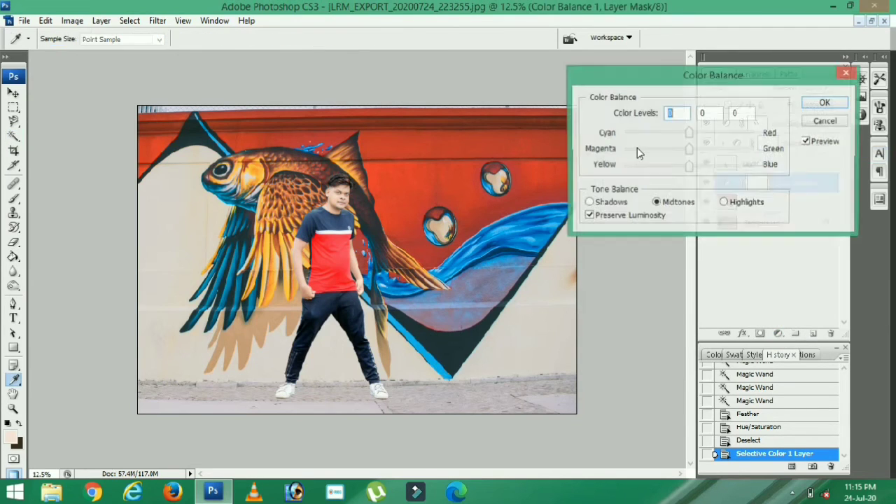
drag(689, 134, 691, 171)
key(Return)
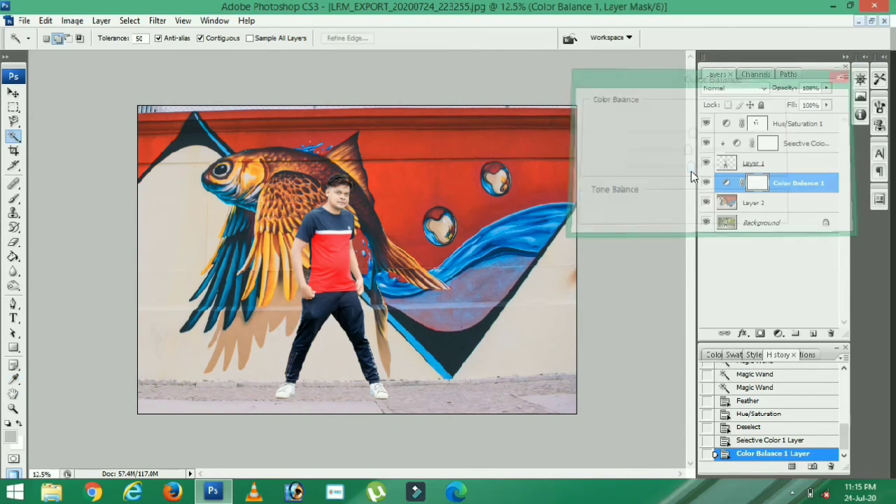
Inspect the composite at several magnifications to check how the man blends with the mural
key(ctrl+plus)
key(ctrl+minus)
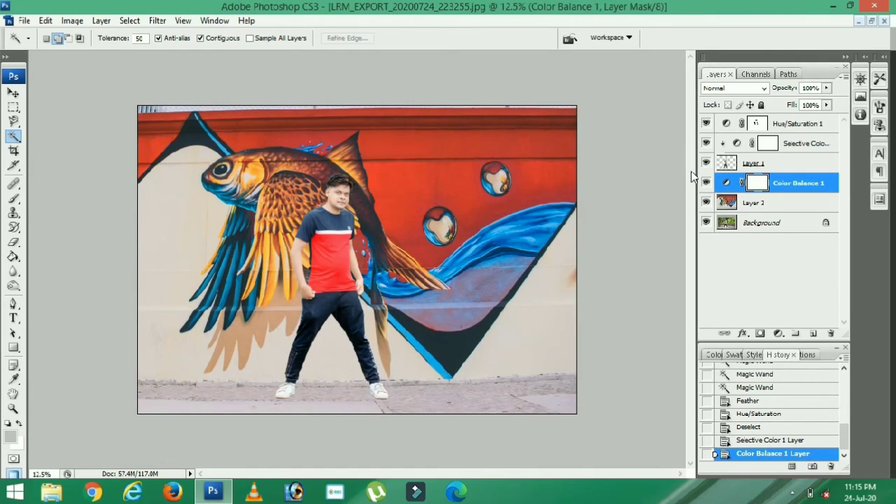
key(ctrl+plus)
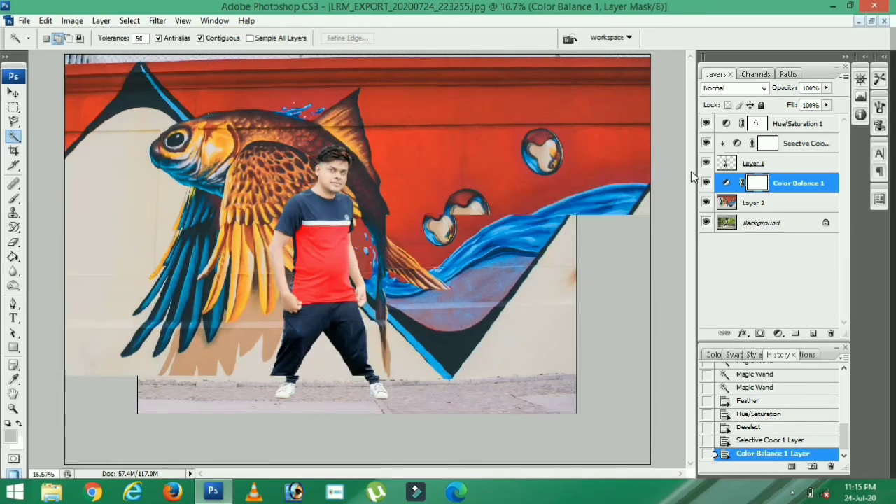
key(ctrl+minus)
key(ctrl+plus)
key(ctrl+plus)
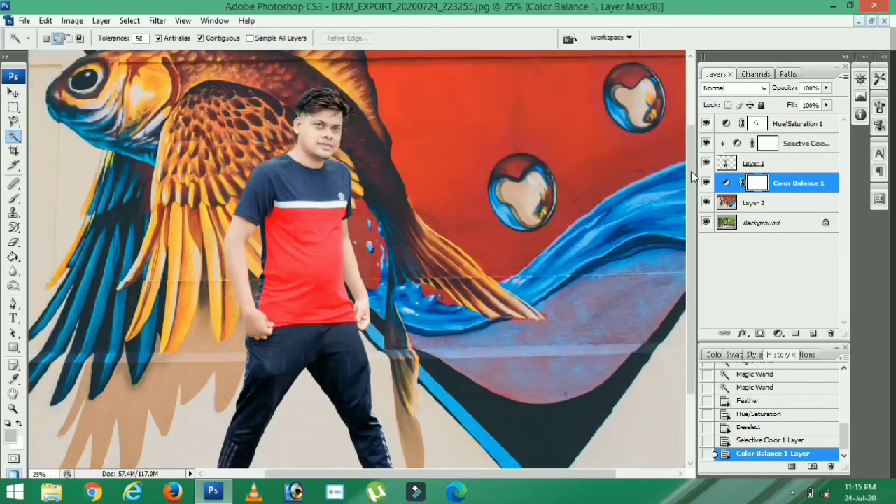
key(ctrl+plus)
key(ctrl+plus)
key(ctrl+minus)
key(ctrl+minus)
key(ctrl+minus)
key(ctrl+minus)
key(ctrl+plus)
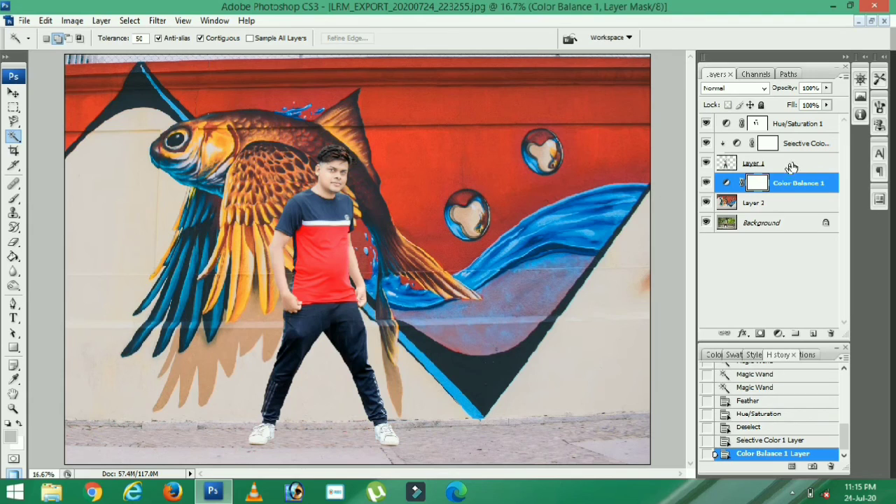
Merge all visible layers into one
right_click(798, 189)
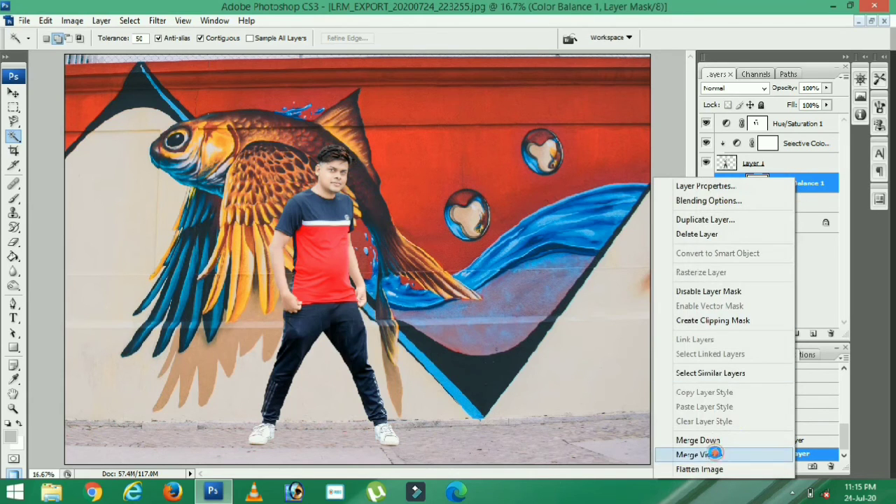
click(712, 454)
key(ctrl+minus)
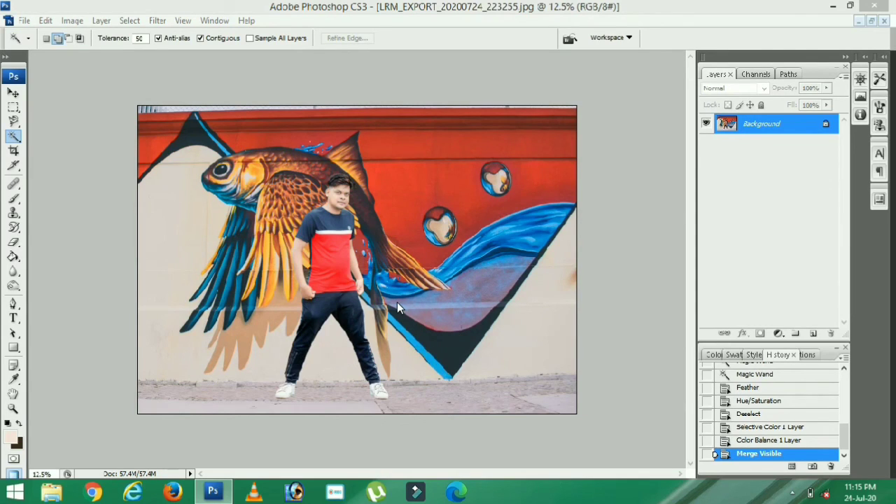
key(Tab)
key(l)
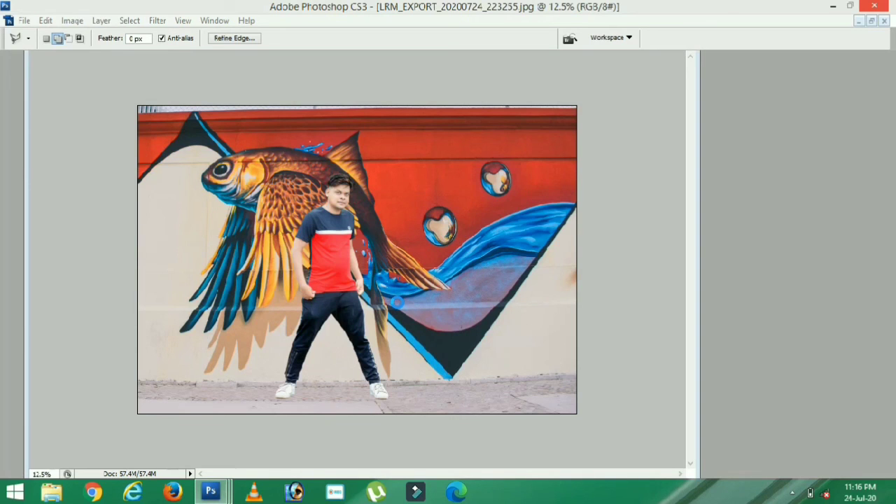
key(Tab)
key(w)
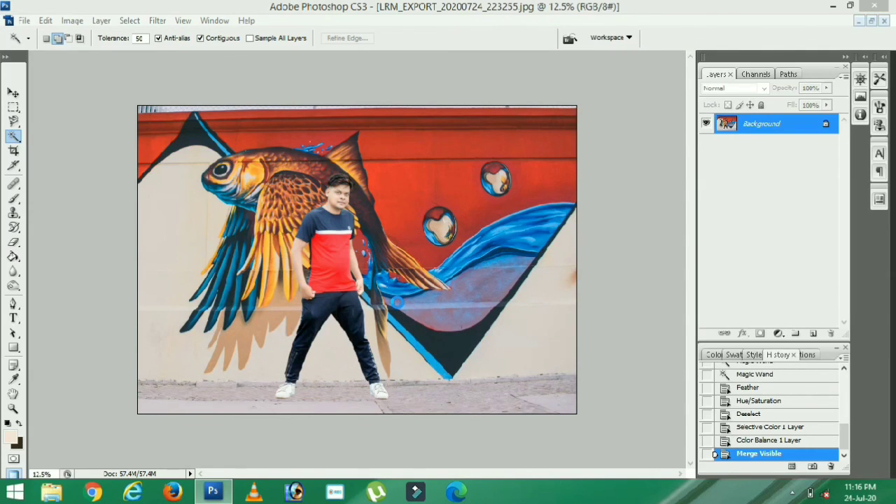
Save a JPEG copy named with the creator's first name plus "presents work", at maximum quality 12 with the Baseline ("Standard") format
key(ctrl+shift+s)
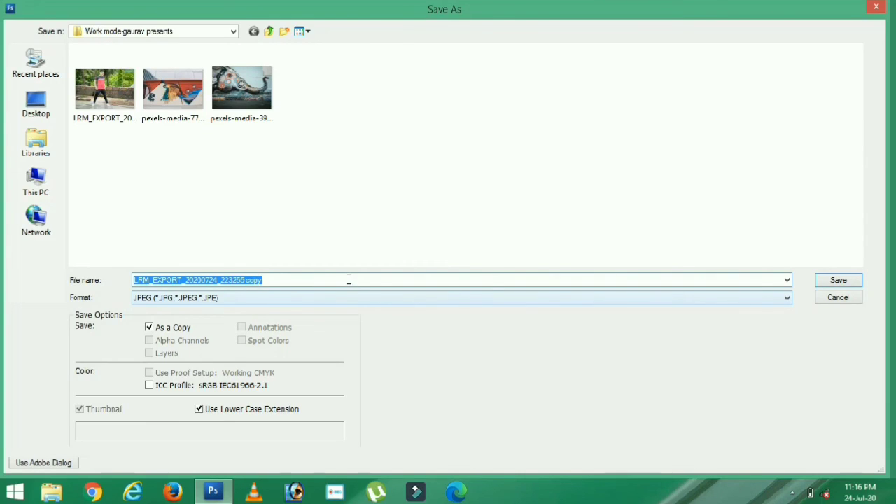
text(gaura)
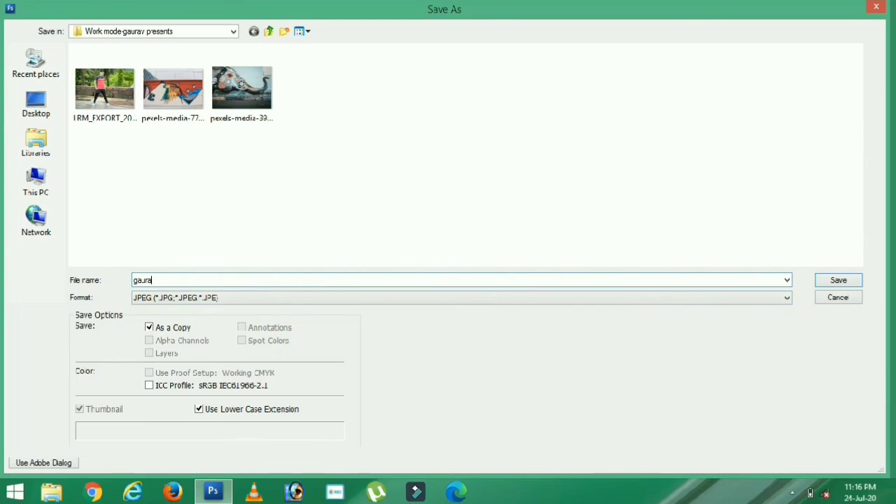
text(v presents work)
key(Return)
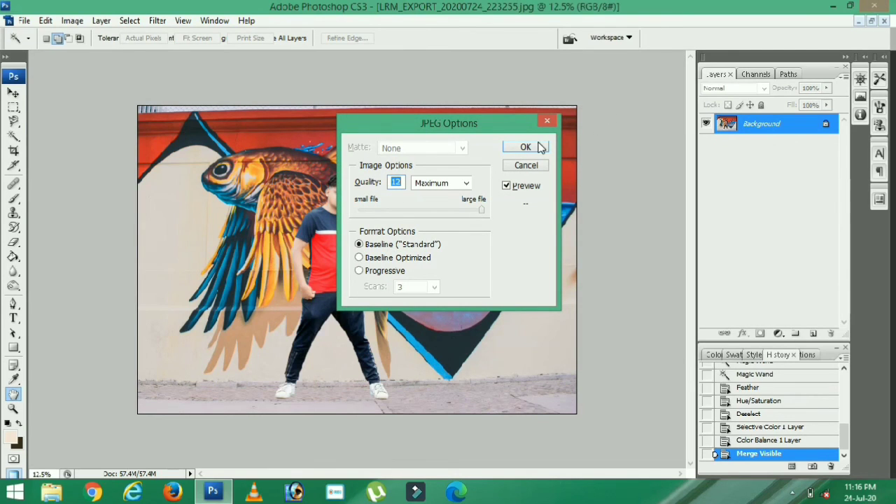
click(526, 146)
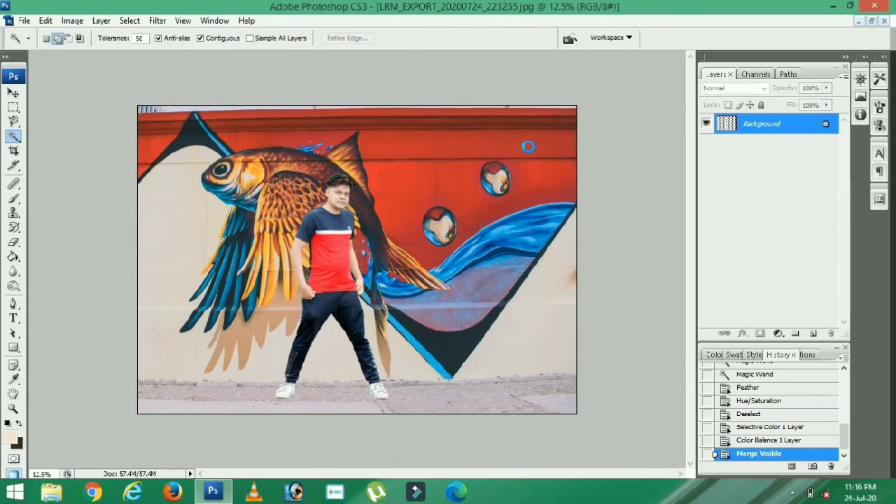